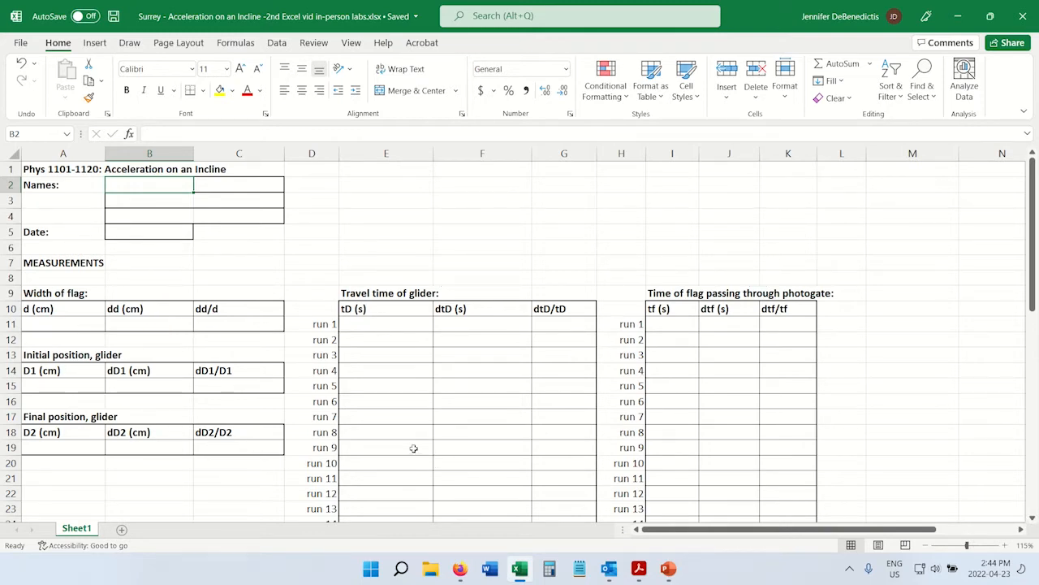
Look over the Measurements and Calculations sections of the worksheet, comparing their tables and units.
scroll(413, 448, down, 10)
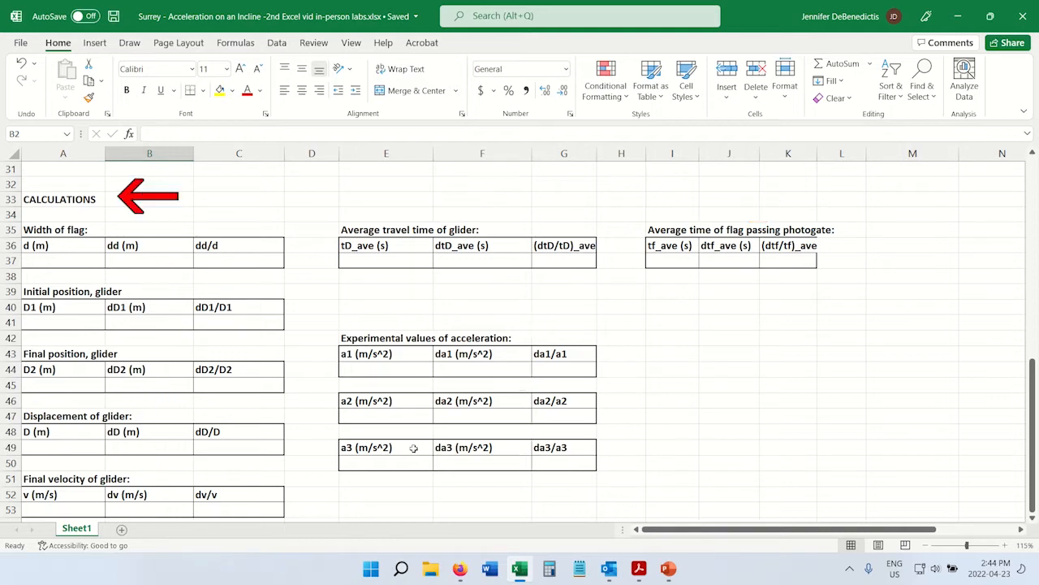
scroll(413, 448, up, 9)
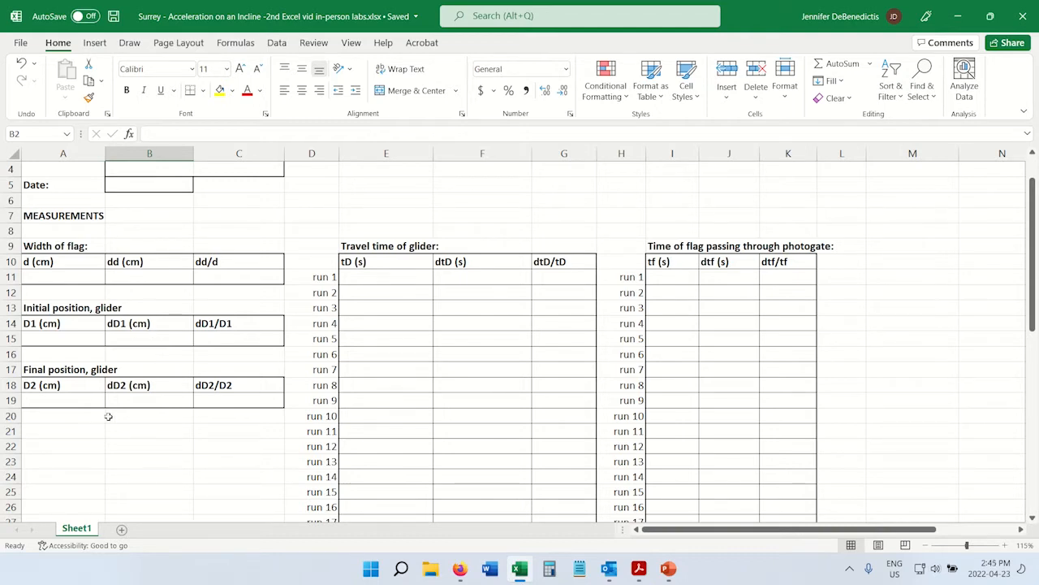
scroll(108, 416, down, 7)
scroll(108, 416, down, 2)
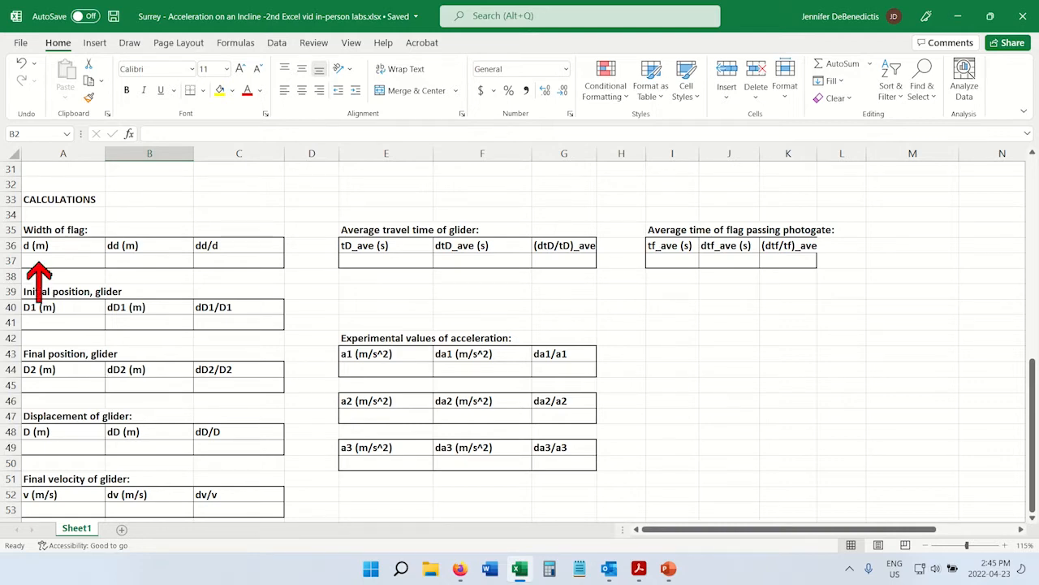
scroll(238, 344, up, 10)
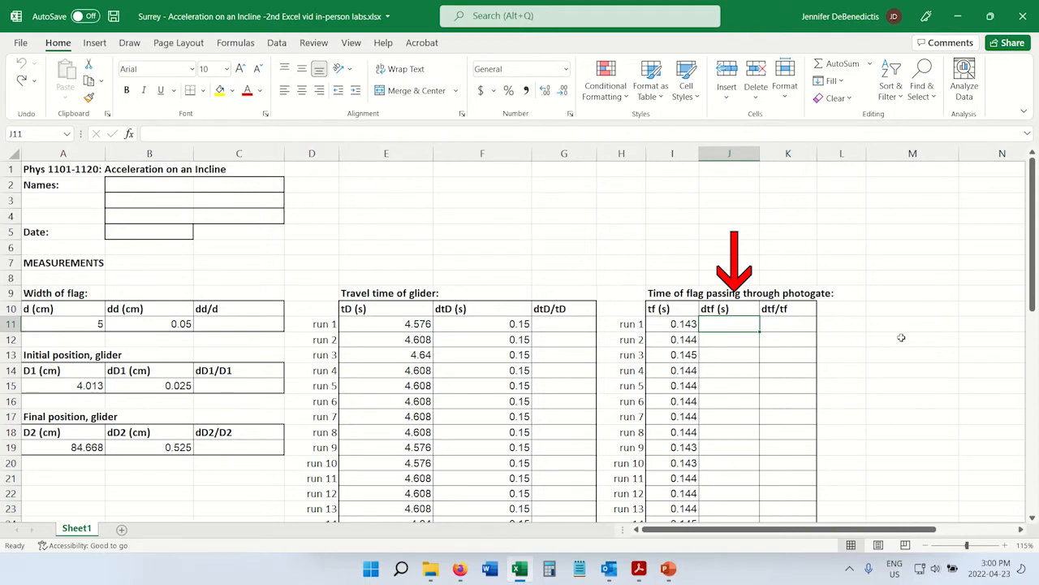
Enter the formula =0.01*I11 in J11 as the dtf uncertainty for run 1 of the photogate times.
click(682, 323)
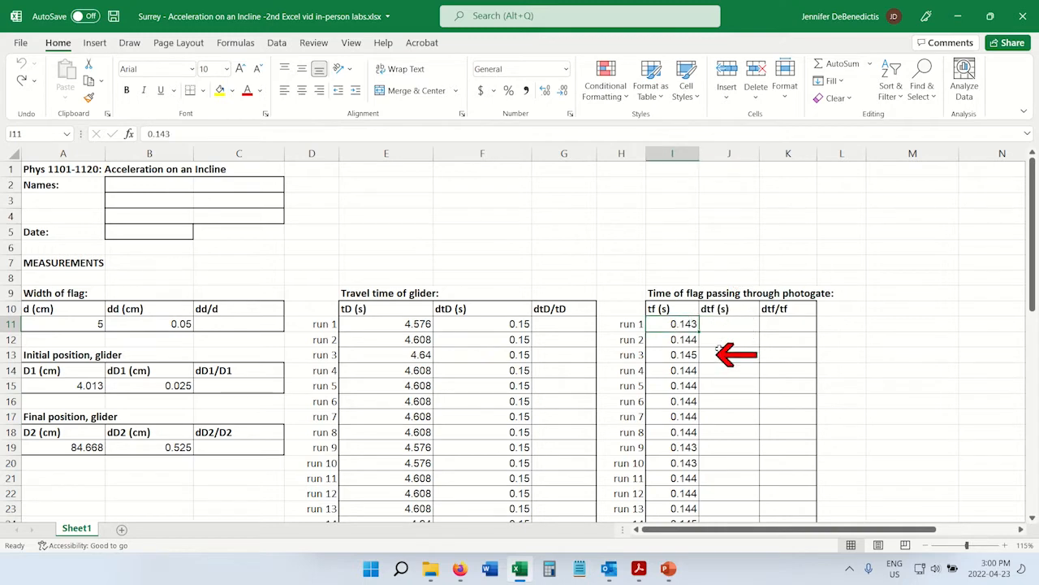
click(731, 326)
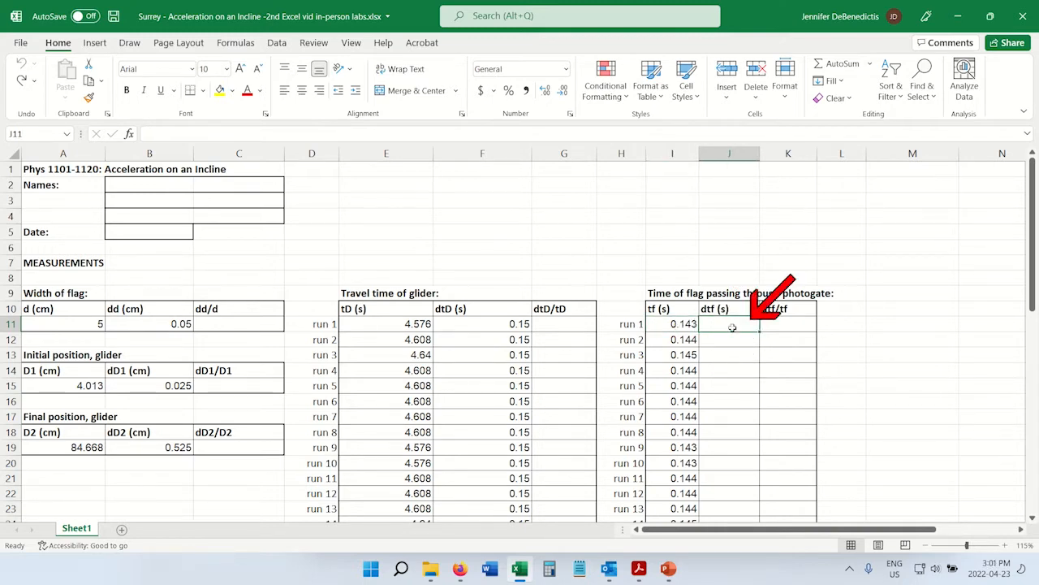
text(=)
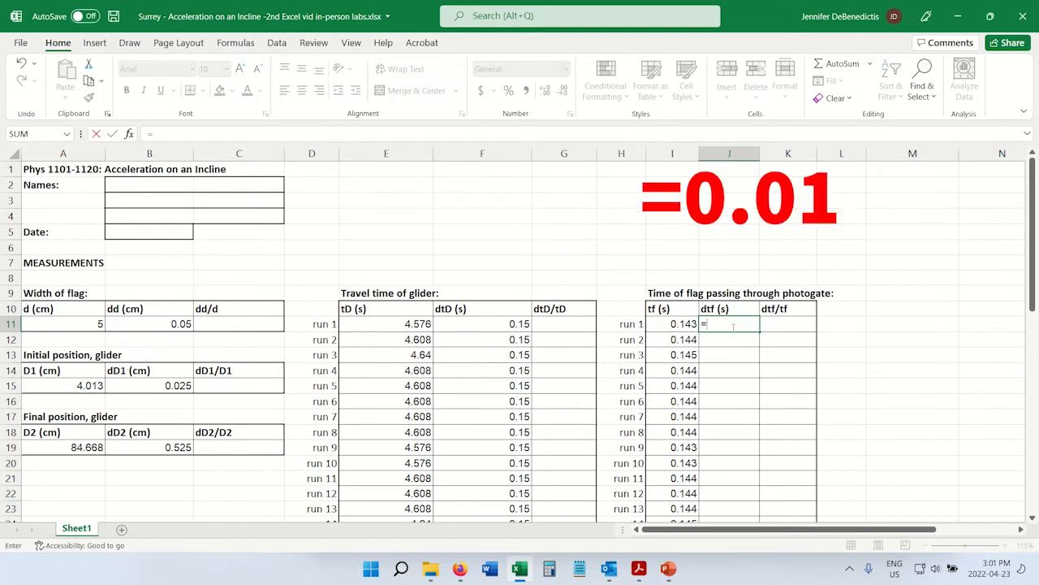
text(0.01*)
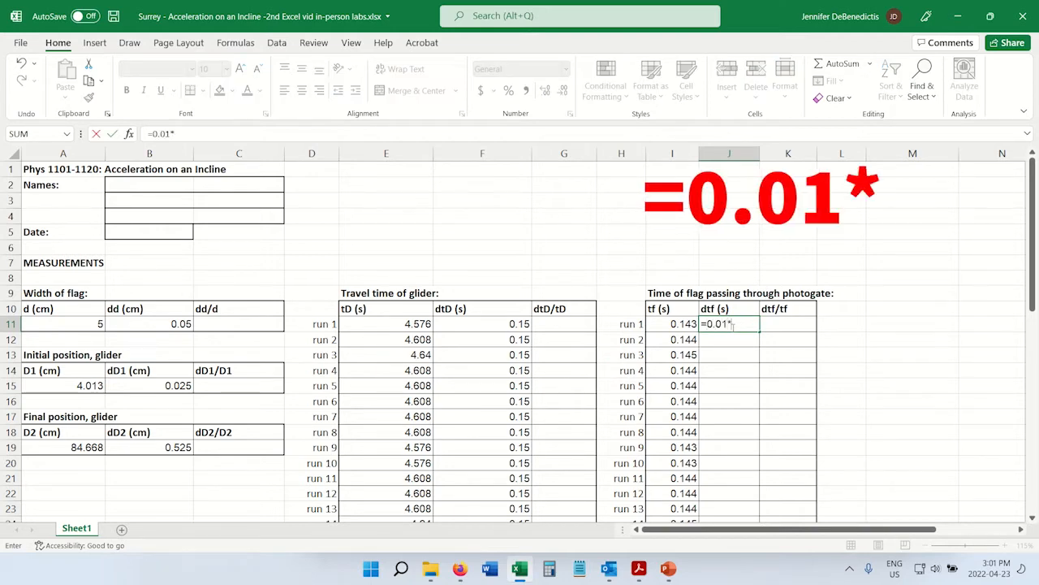
key(Left)
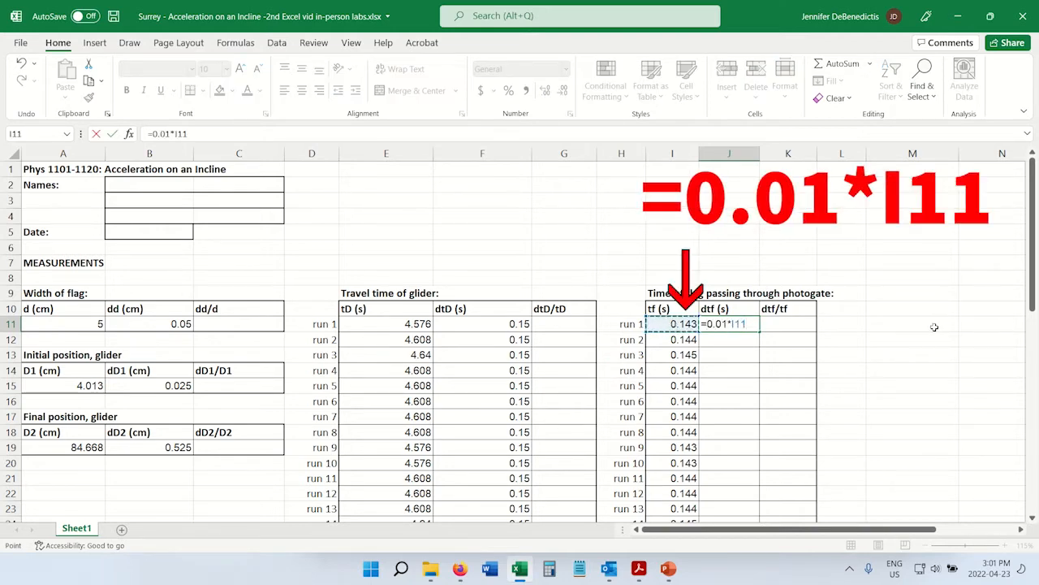
key(Return)
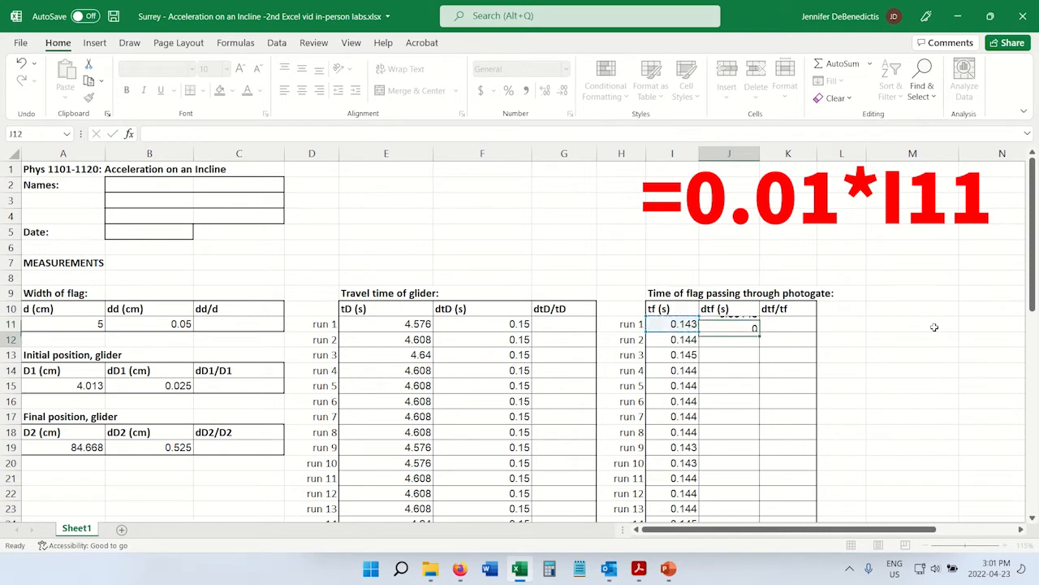
Fill the dtf formula from J11 down through run 20 in J30.
key(Up)
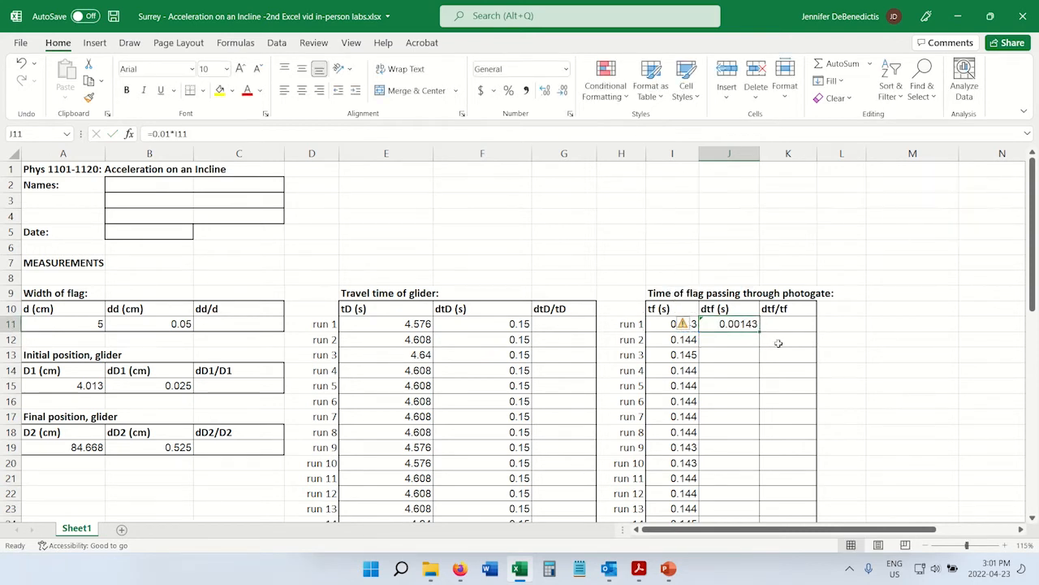
drag(760, 328, 741, 490)
click(899, 189)
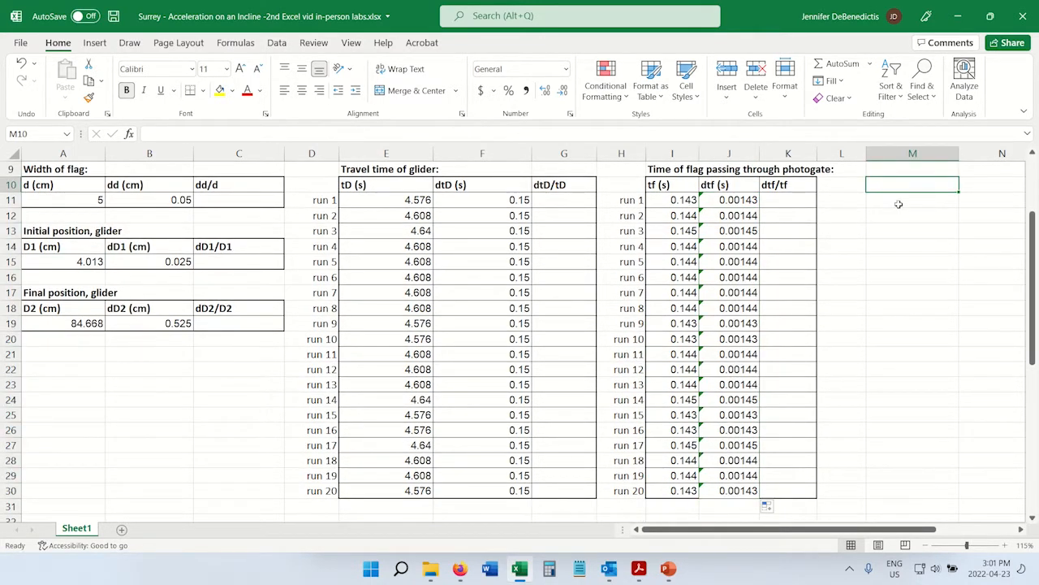
Examine the empty relative uncertainty cells in all tables and the d and dd entries that dd/d is based on.
click(233, 200)
click(232, 255)
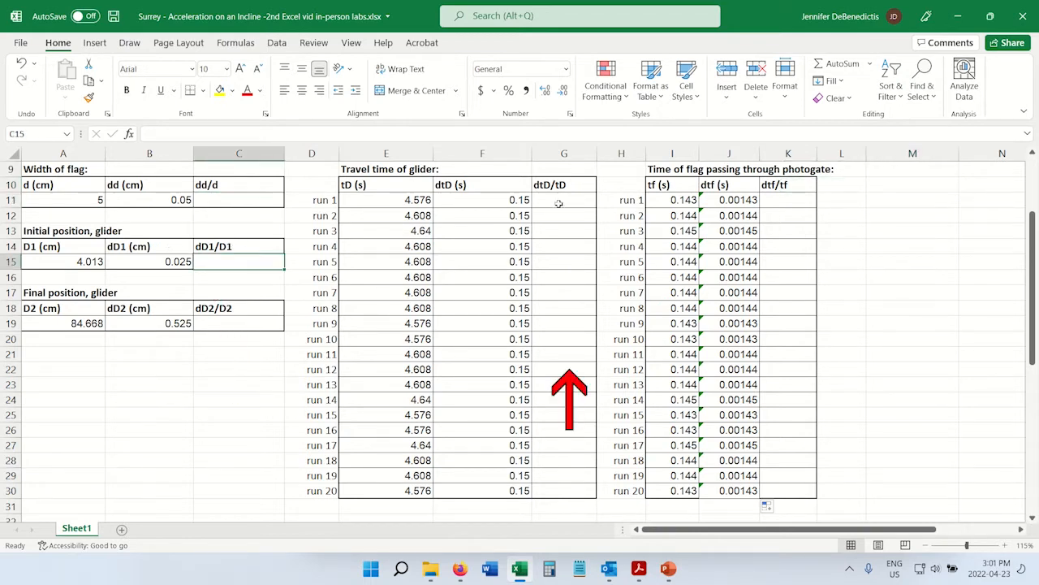
drag(557, 203, 557, 492)
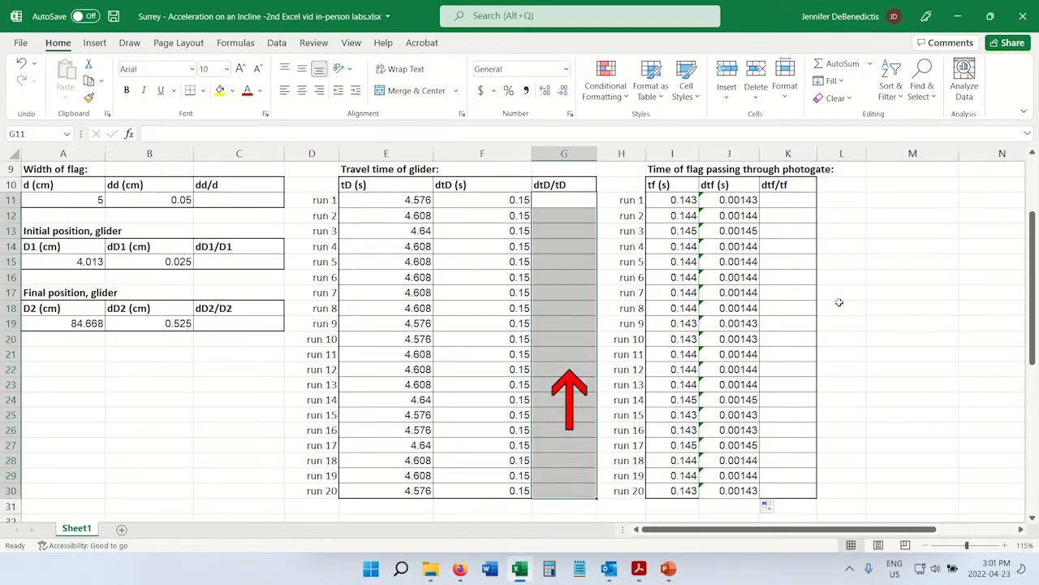
drag(798, 202, 775, 490)
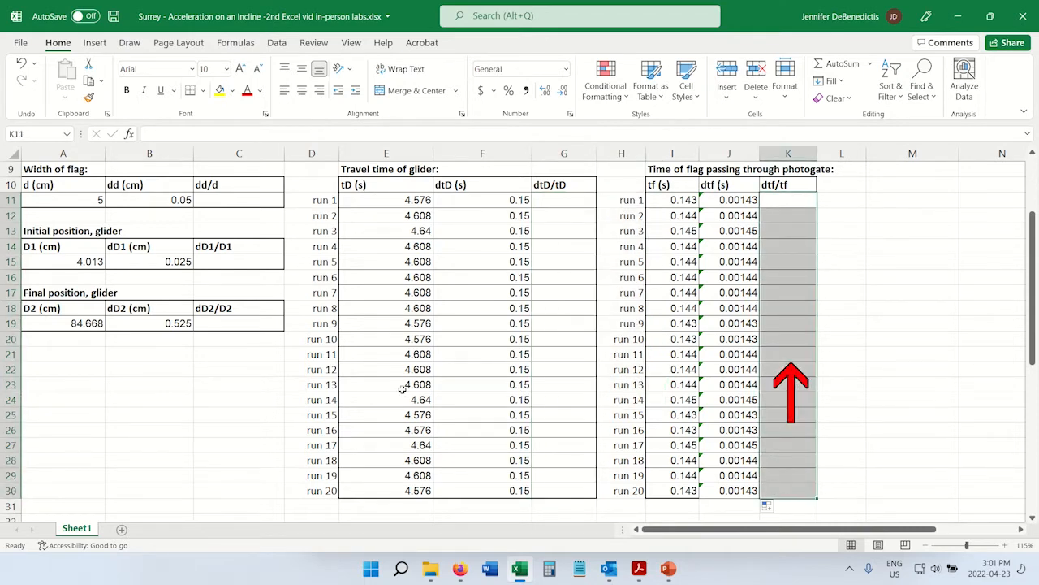
drag(65, 186, 65, 201)
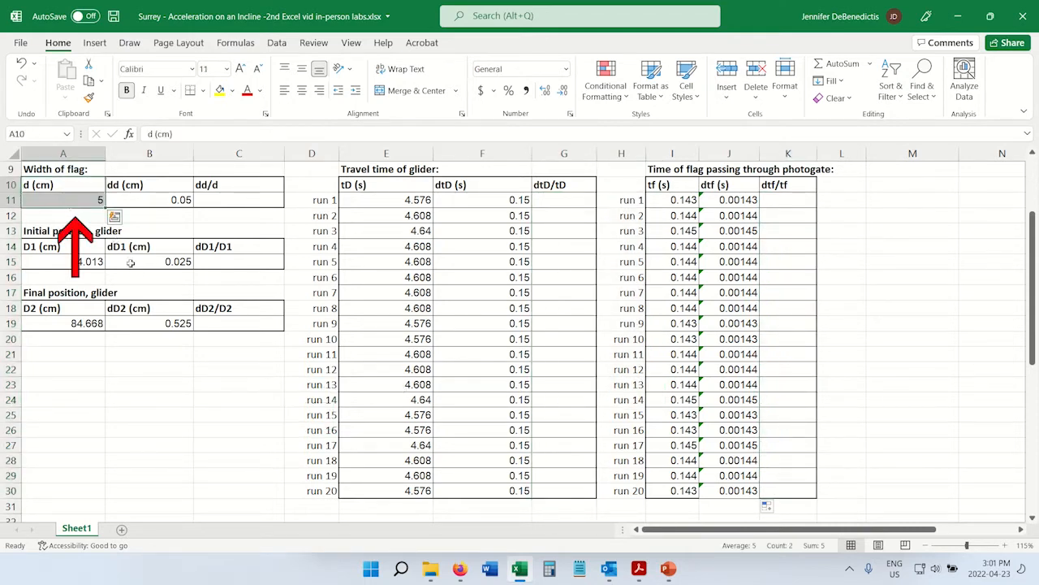
drag(169, 184, 179, 204)
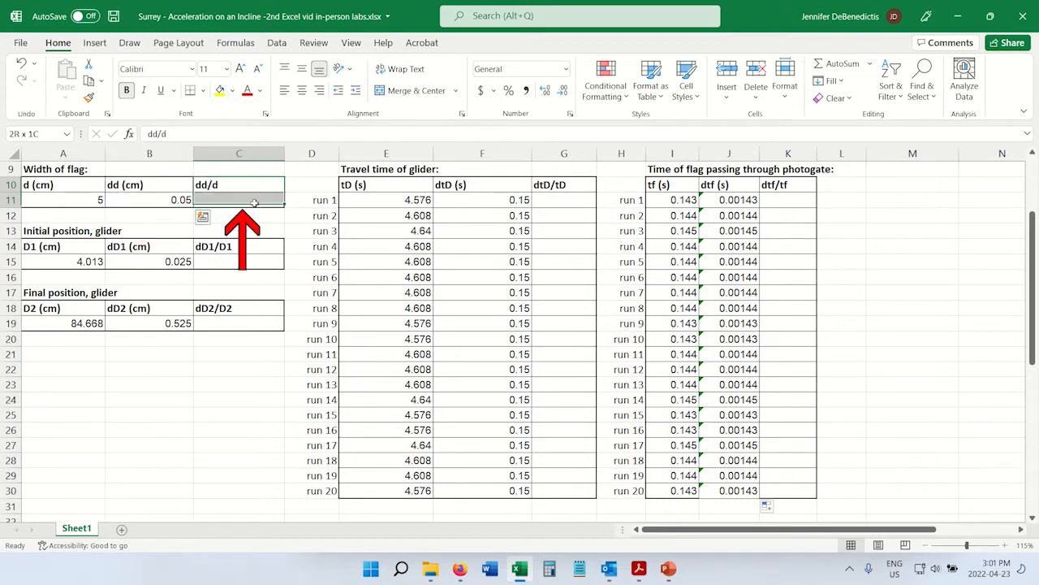
drag(254, 188, 268, 203)
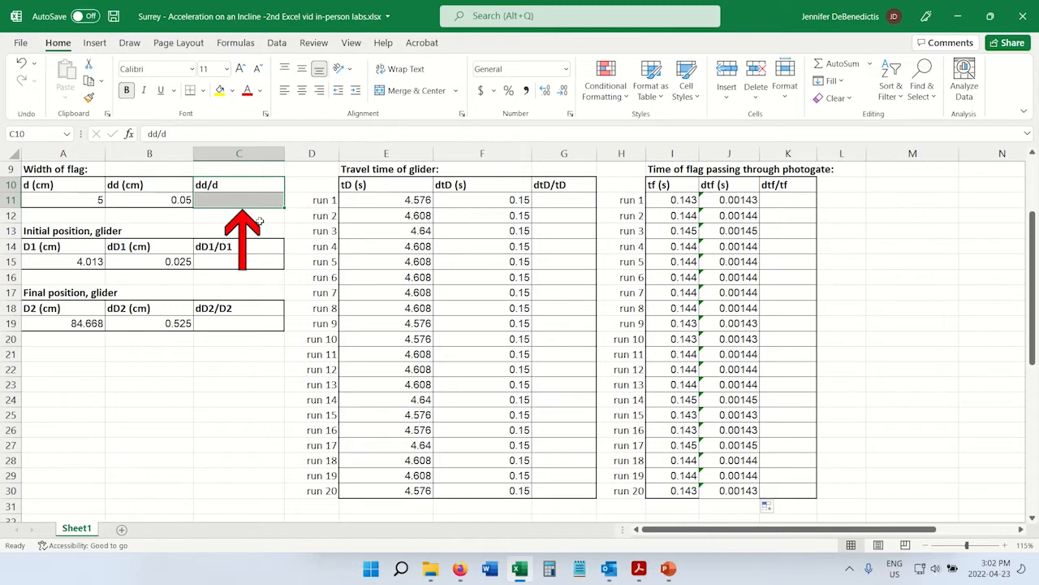
click(254, 203)
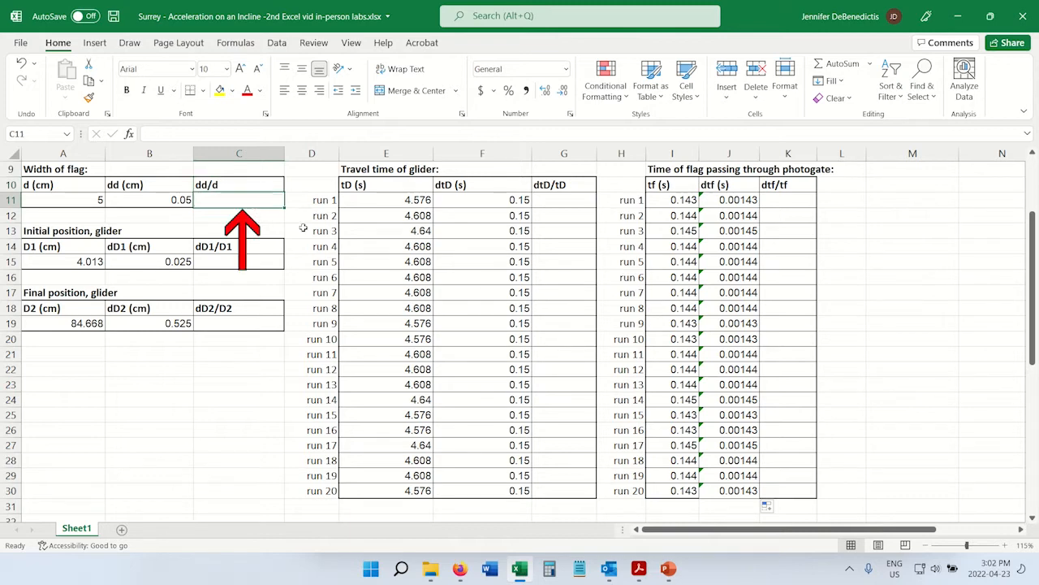
drag(68, 186, 71, 208)
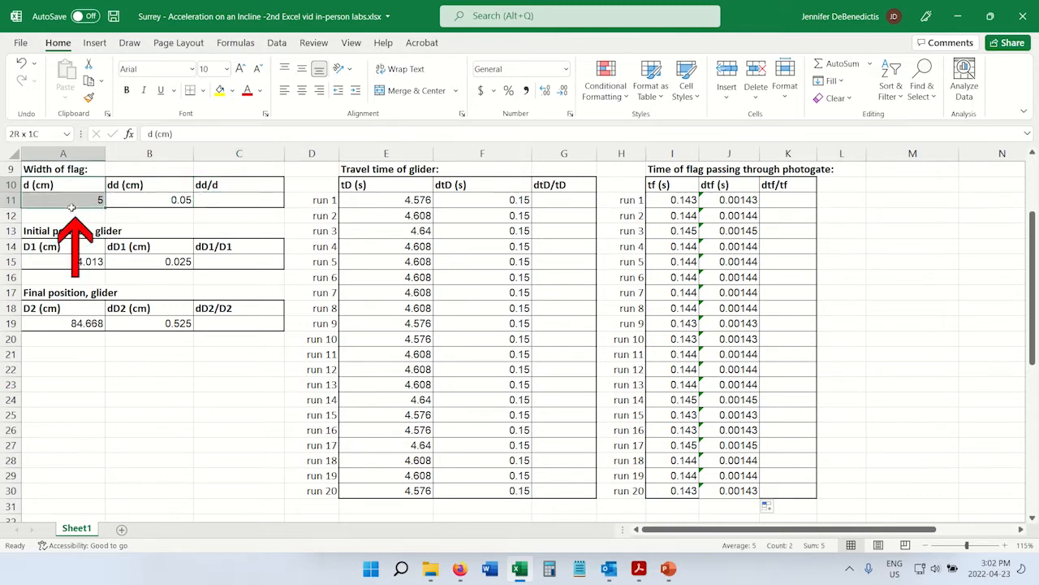
drag(159, 186, 159, 204)
Enter the formula =B11/A11 in C11 to calculate dd/d for the width of the flag.
click(255, 202)
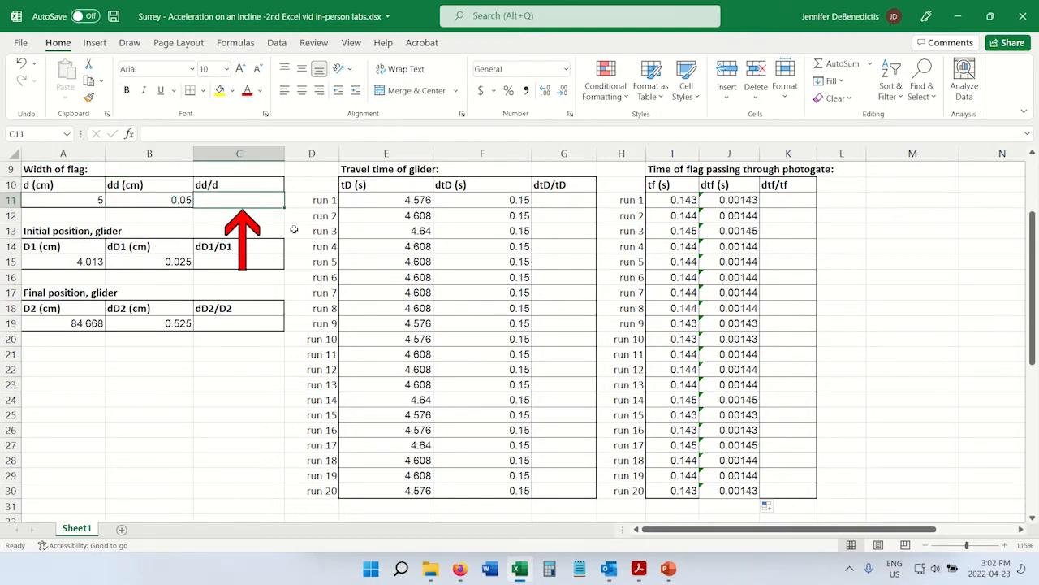
text(=)
click(163, 200)
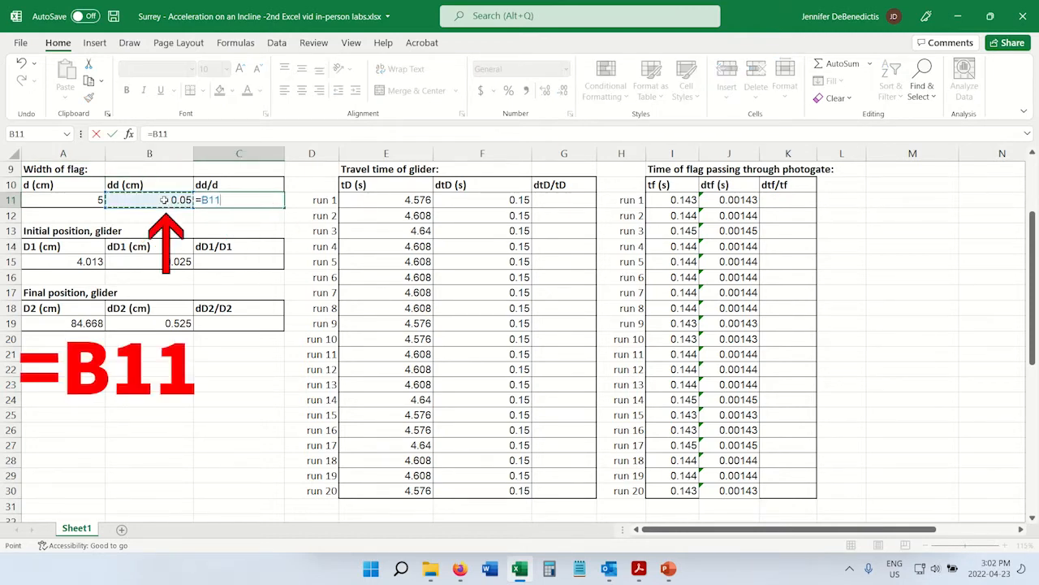
text(/)
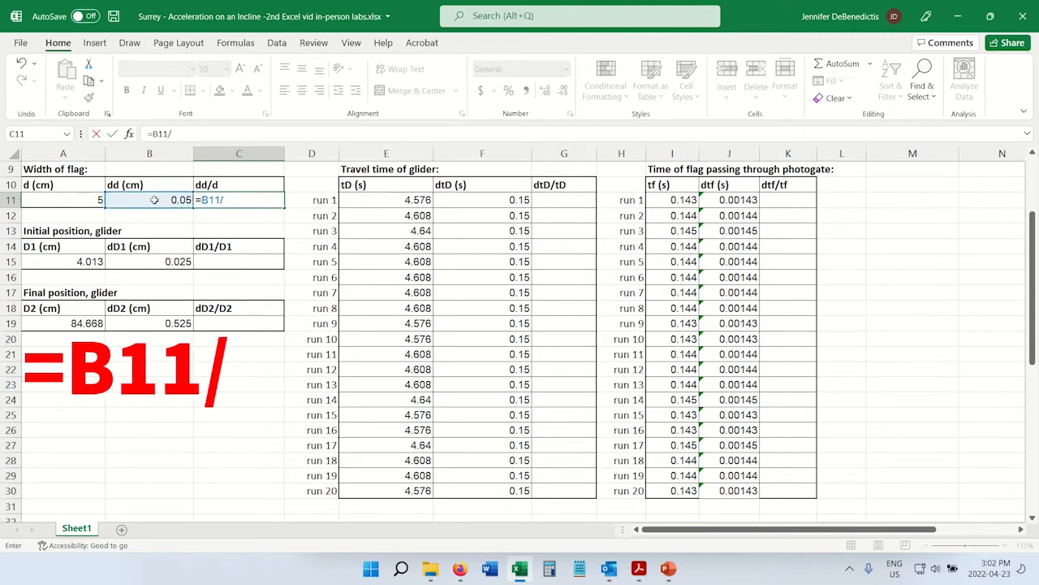
click(58, 201)
key(Return)
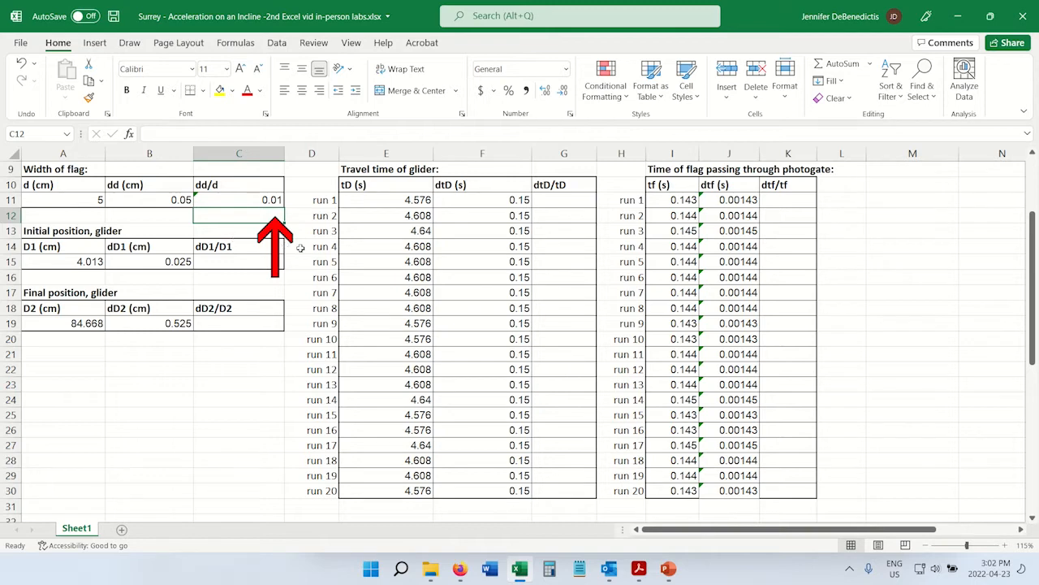
key(Up)
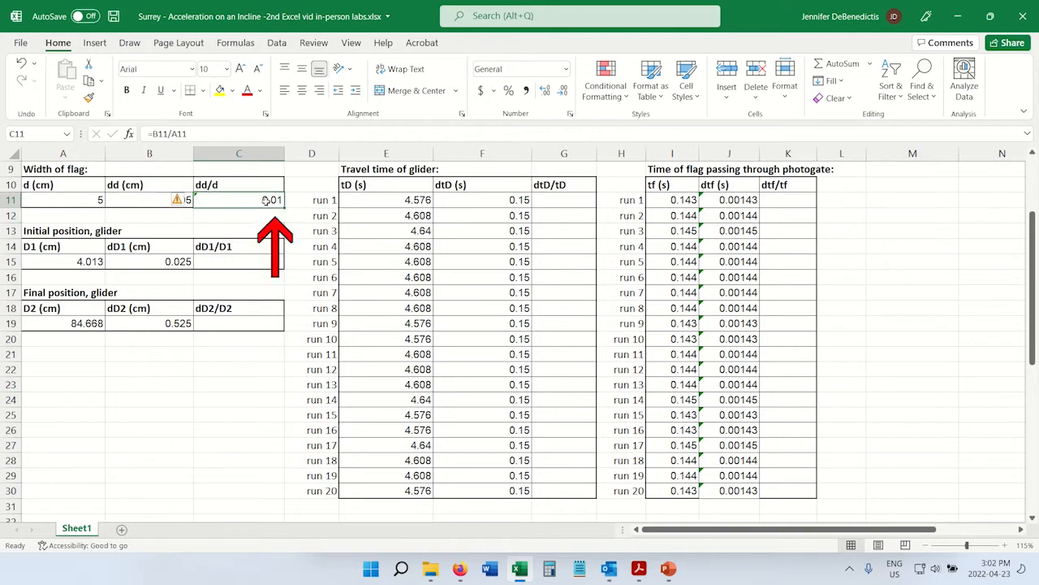
click(256, 263)
click(258, 321)
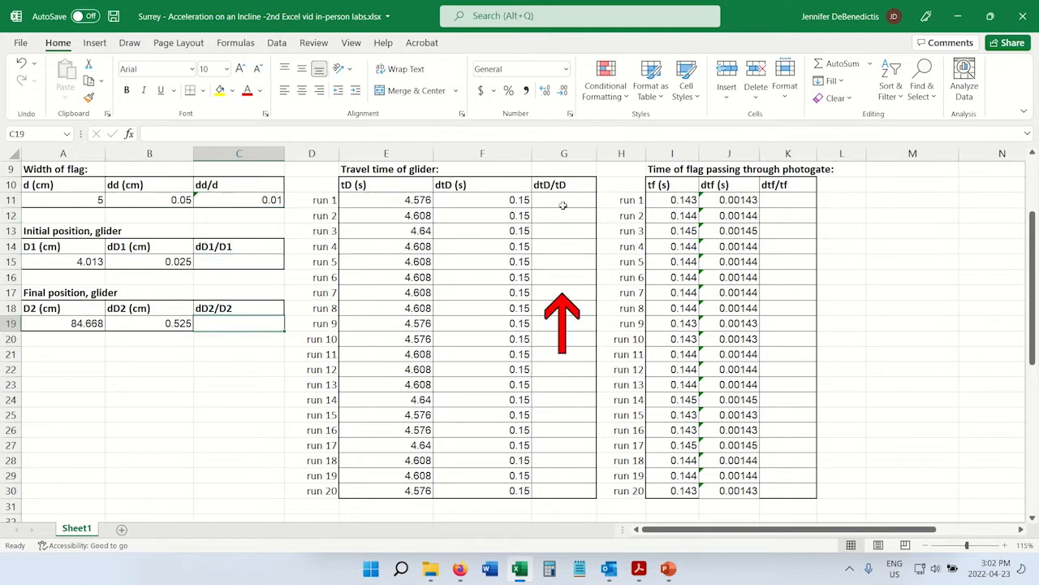
drag(562, 205, 563, 337)
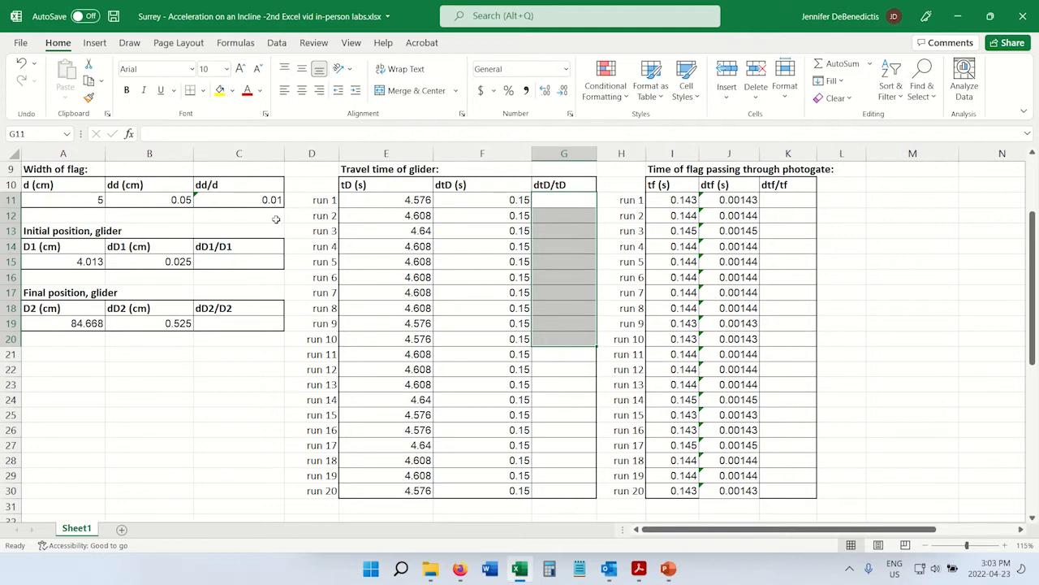
click(264, 190)
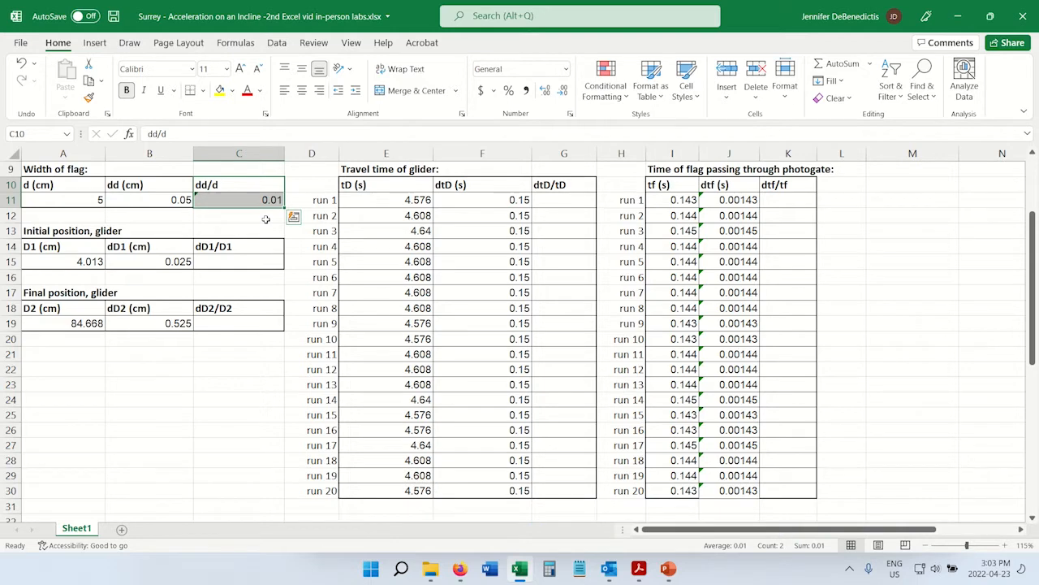
click(266, 219)
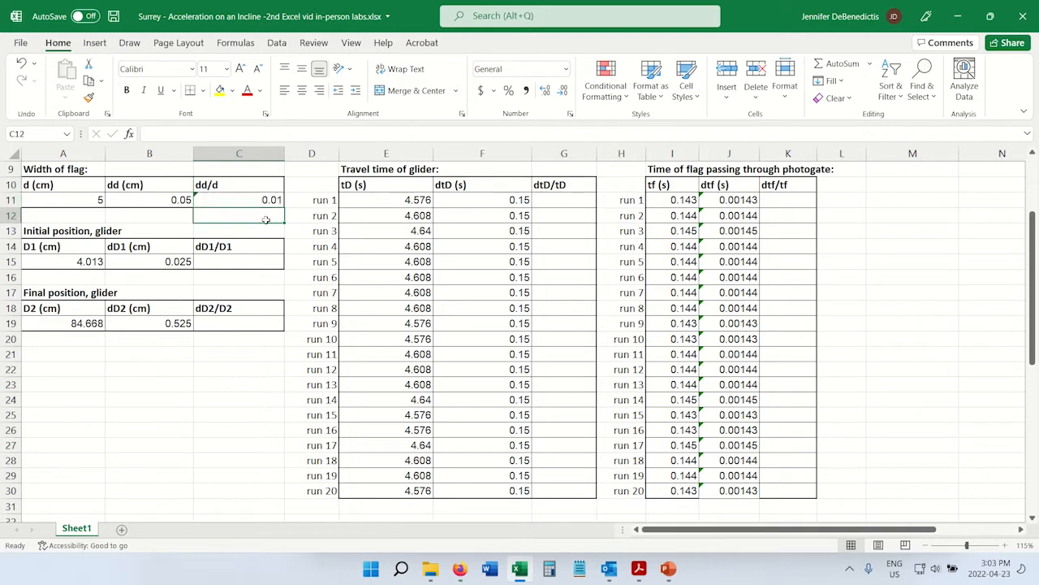
Select the empty relative uncertainty cells C15, C19, G11:G30 and K11:K30 together as one multiple selection.
click(268, 264)
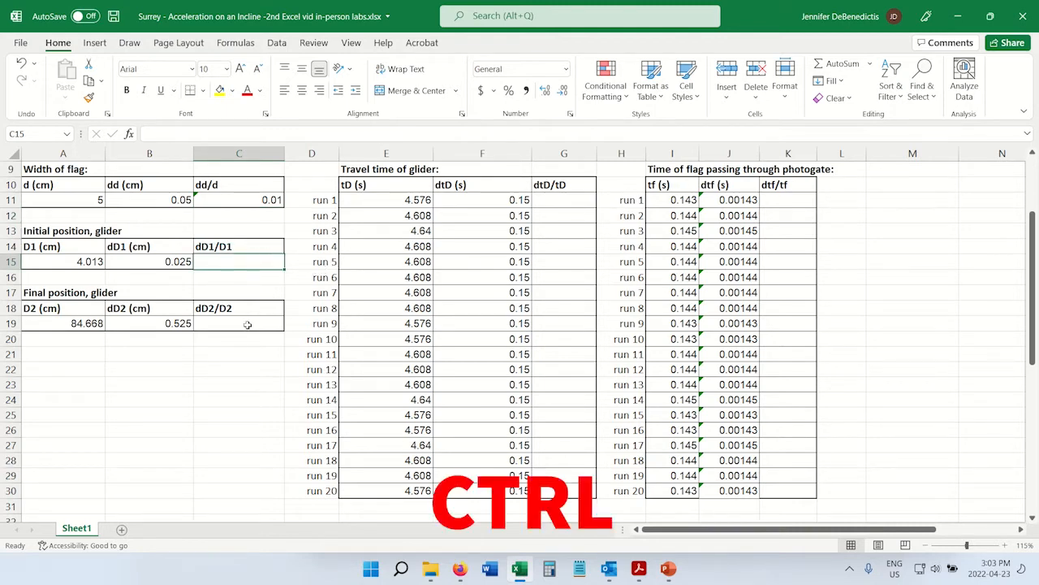
ctrl+click(276, 324)
drag(571, 199, 568, 489)
drag(794, 200, 794, 488)
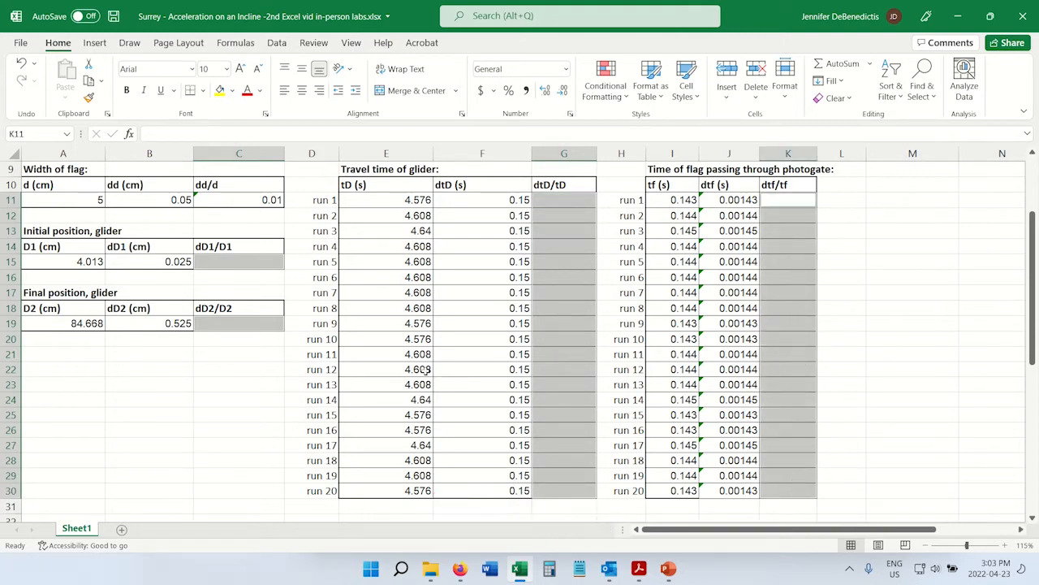
drag(253, 186, 268, 203)
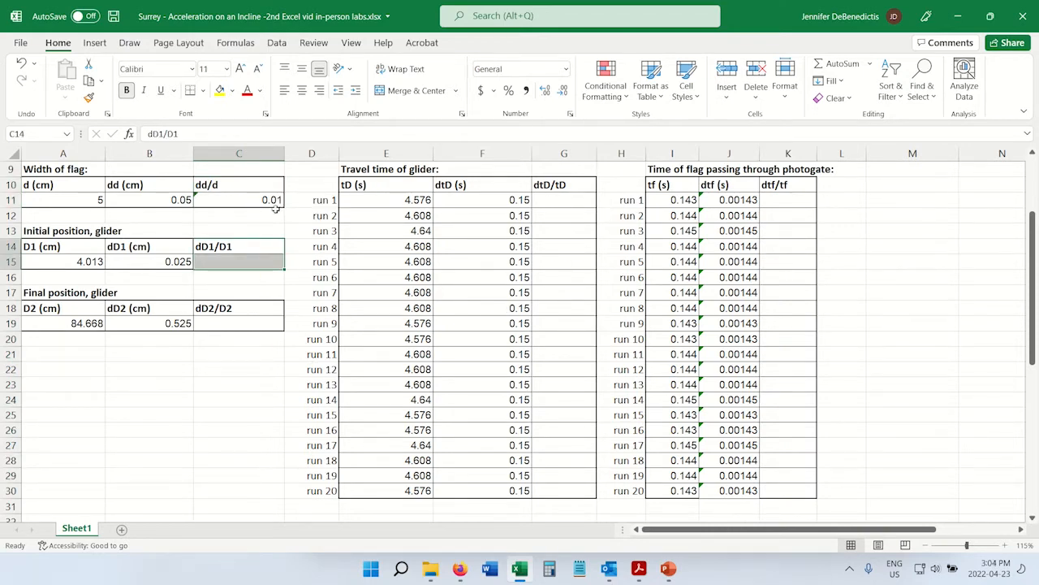
Copy the dd/d formula from C11 and select C15, C19, G11:G30 and K11:K30 together as paste destinations.
click(262, 198)
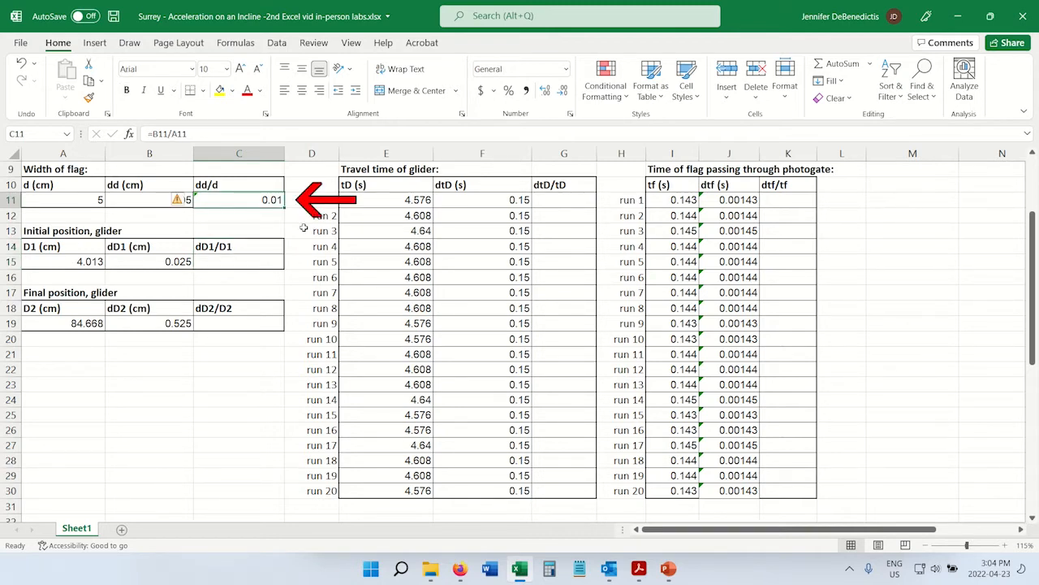
click(90, 82)
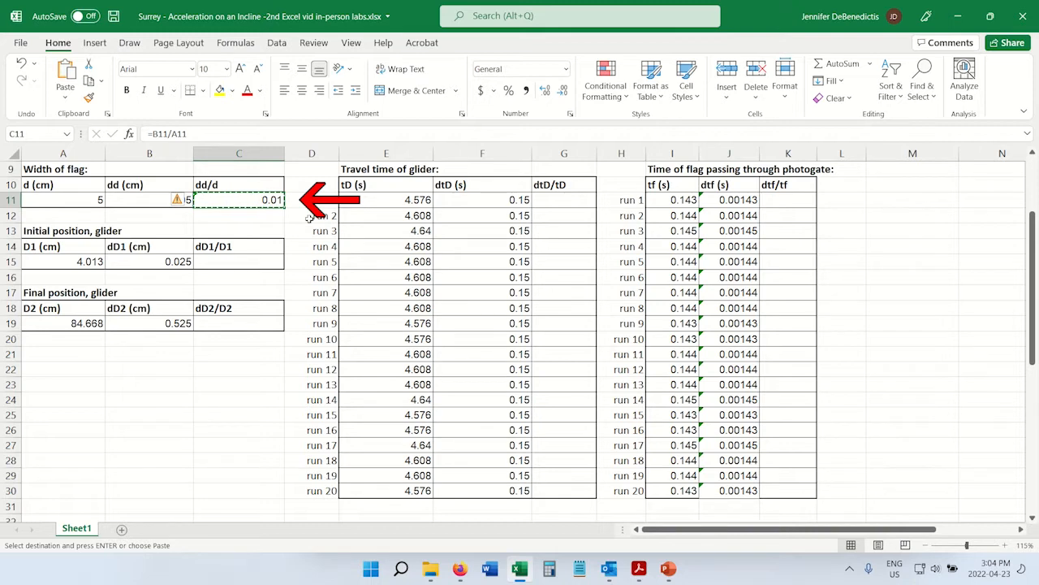
click(252, 262)
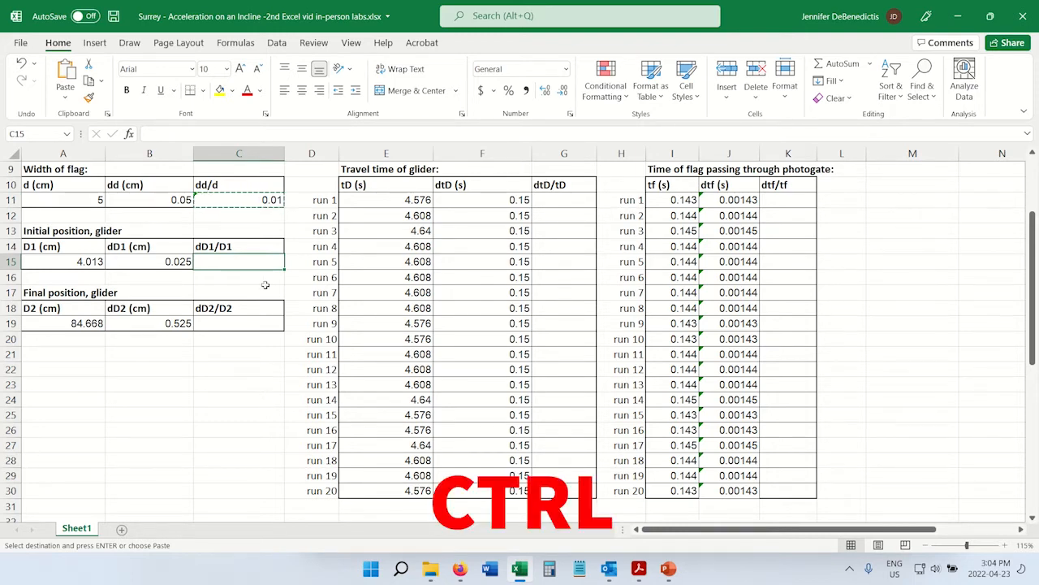
ctrl+click(260, 324)
drag(567, 209, 563, 492)
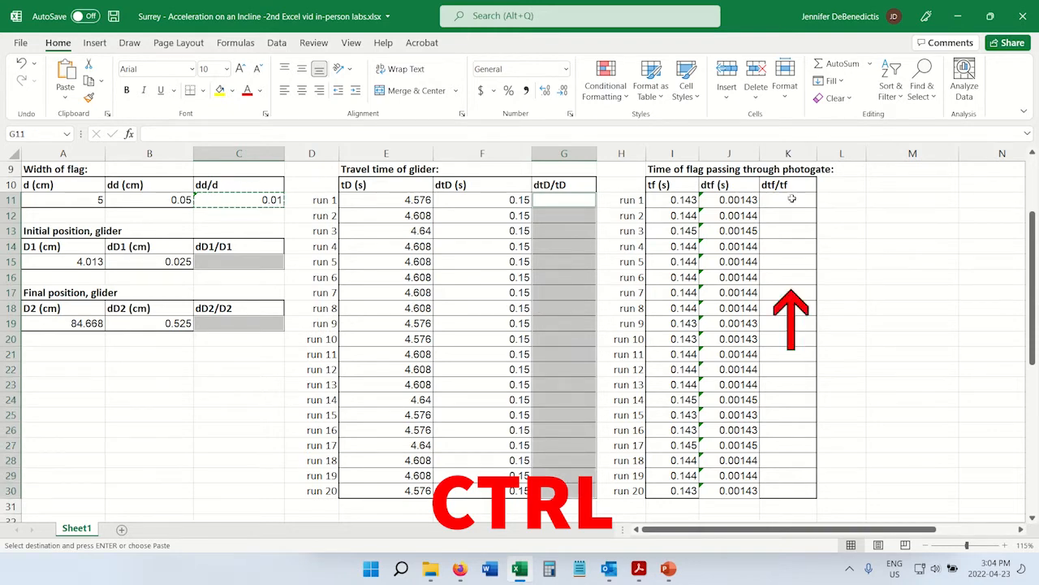
drag(792, 199, 792, 492)
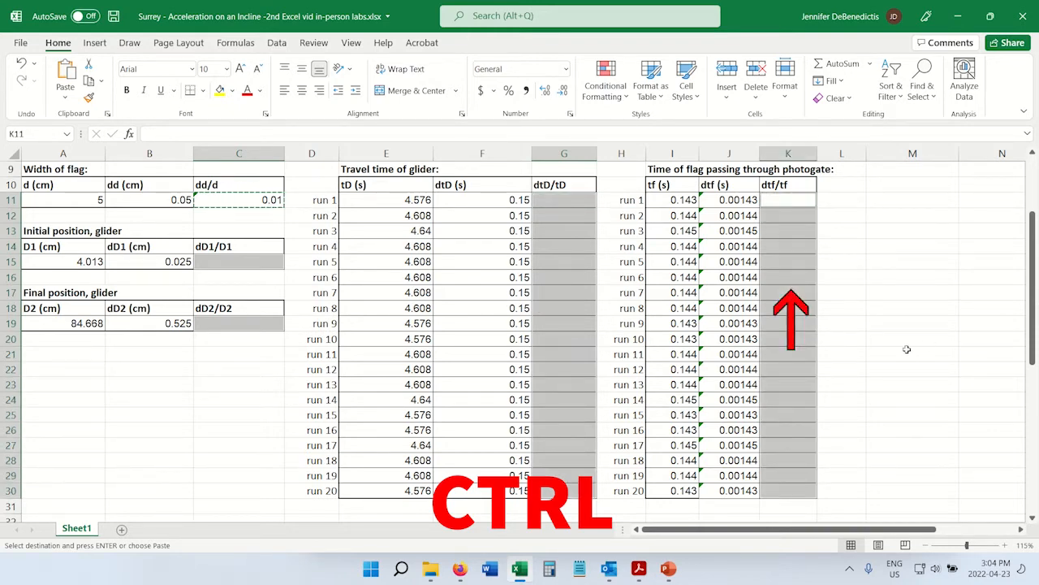
Add C37, C41, C45, C49, C53, G50, G47, G44, G37 and K37 to the selection and paste the copied formula into all selected cells.
scroll(904, 347, down, 7)
scroll(904, 347, down, 1)
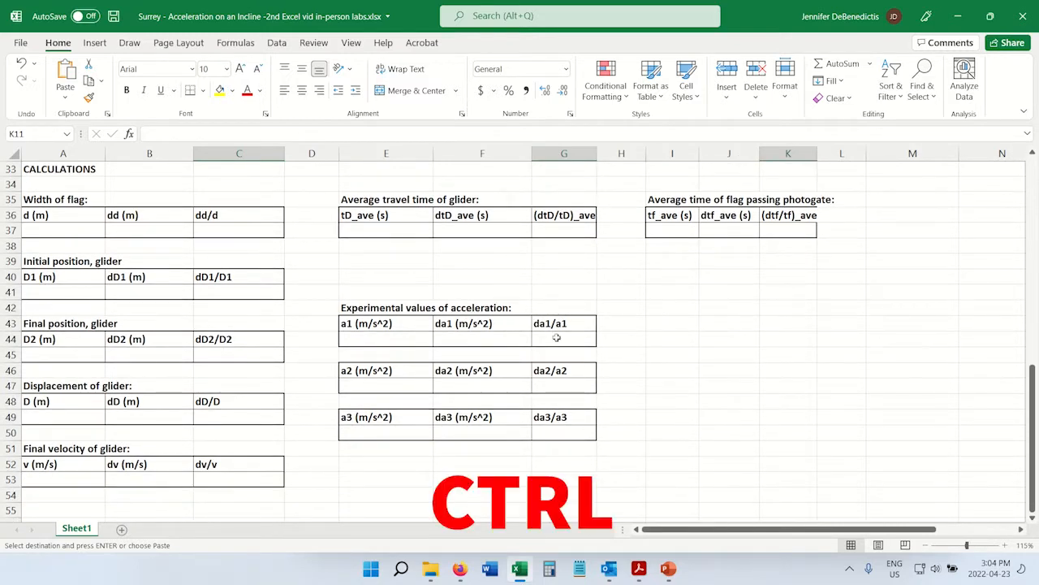
ctrl+click(237, 231)
ctrl+click(249, 294)
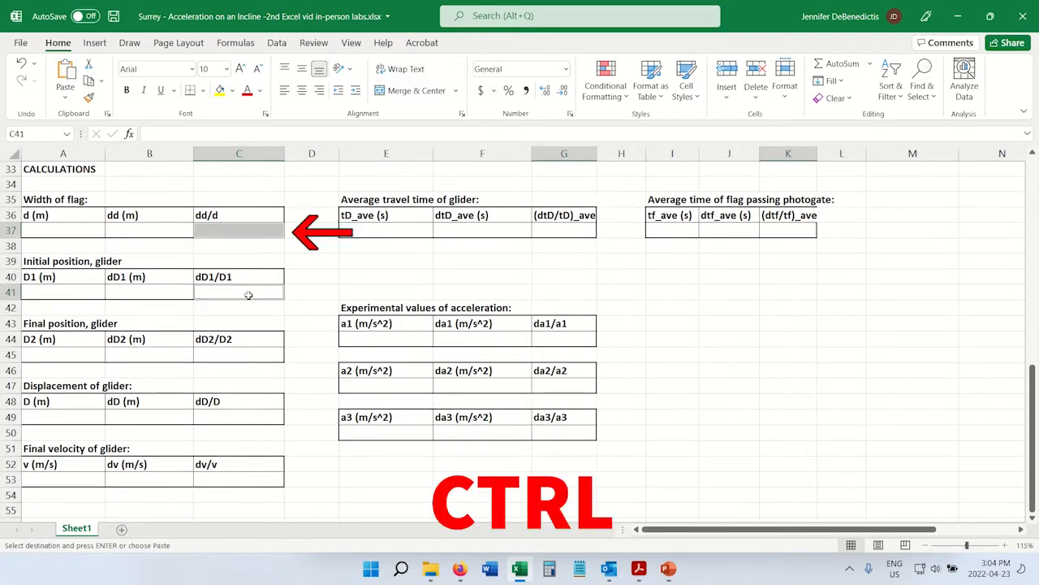
ctrl+click(246, 355)
ctrl+click(240, 418)
ctrl+click(239, 479)
ctrl+click(564, 432)
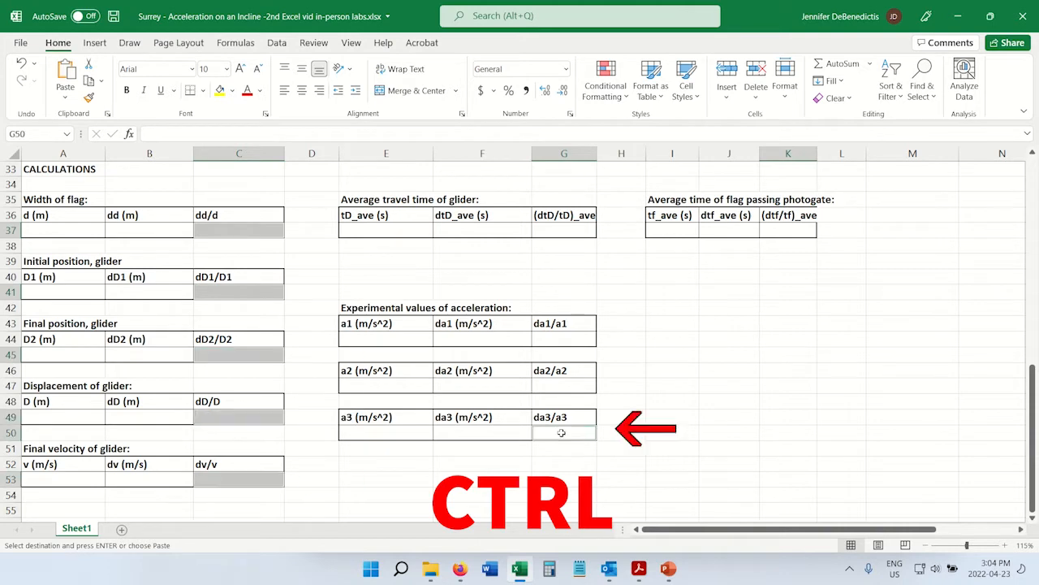
ctrl+click(564, 386)
ctrl+click(563, 338)
ctrl+click(564, 230)
ctrl+click(788, 230)
scroll(766, 355, up, 8)
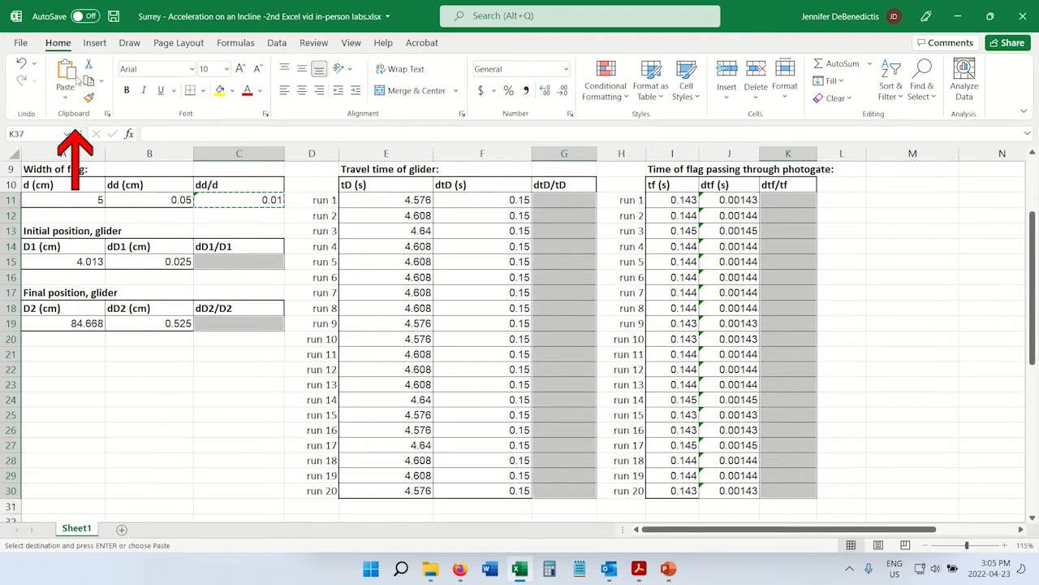
click(69, 75)
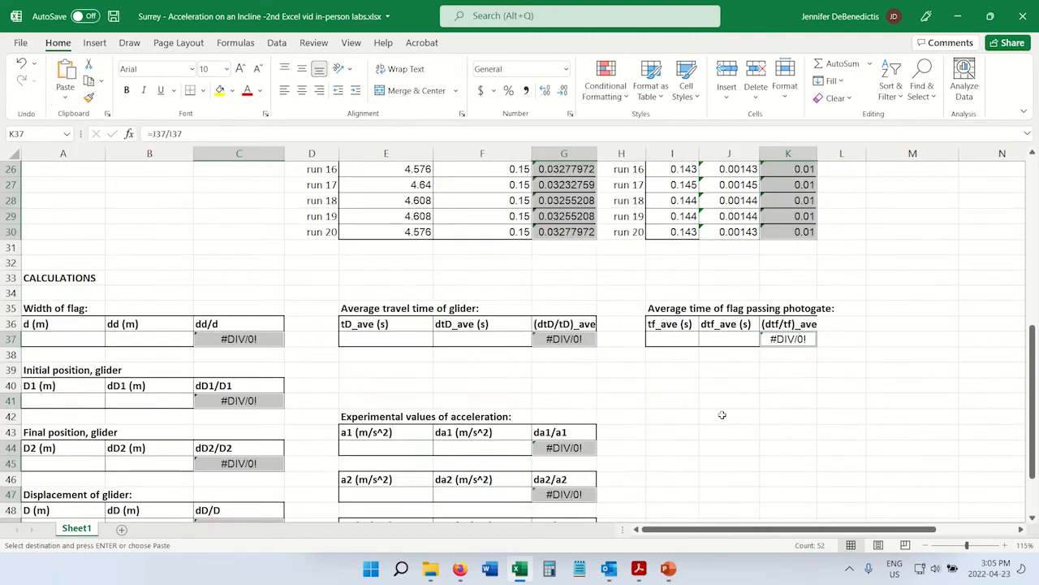
click(722, 414)
Enter the formula =average(E11:E30) in E37 to calculate the average travel time tD_ave of the glider.
scroll(484, 367, up, 5)
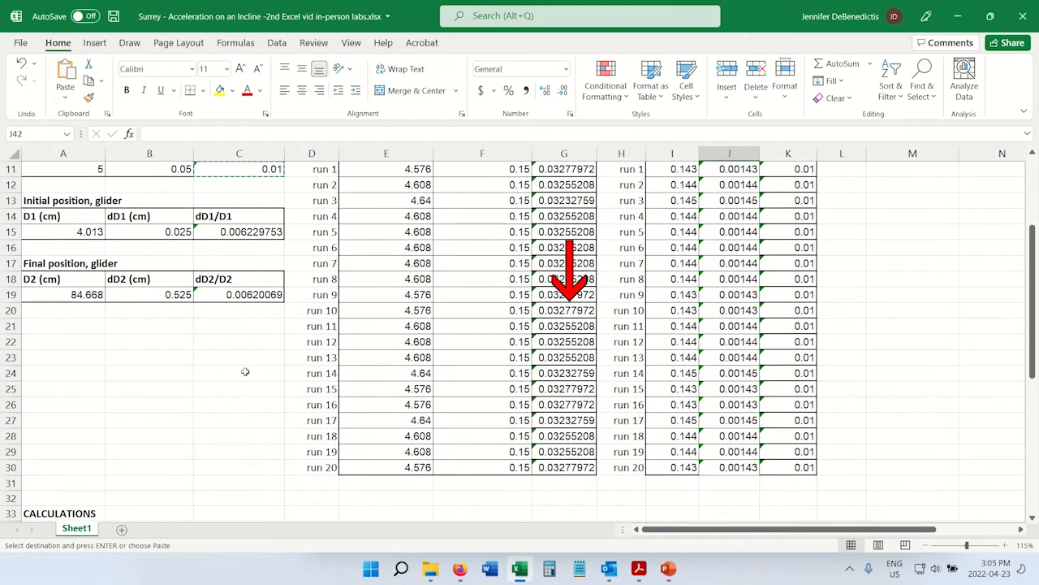
scroll(186, 375, down, 4)
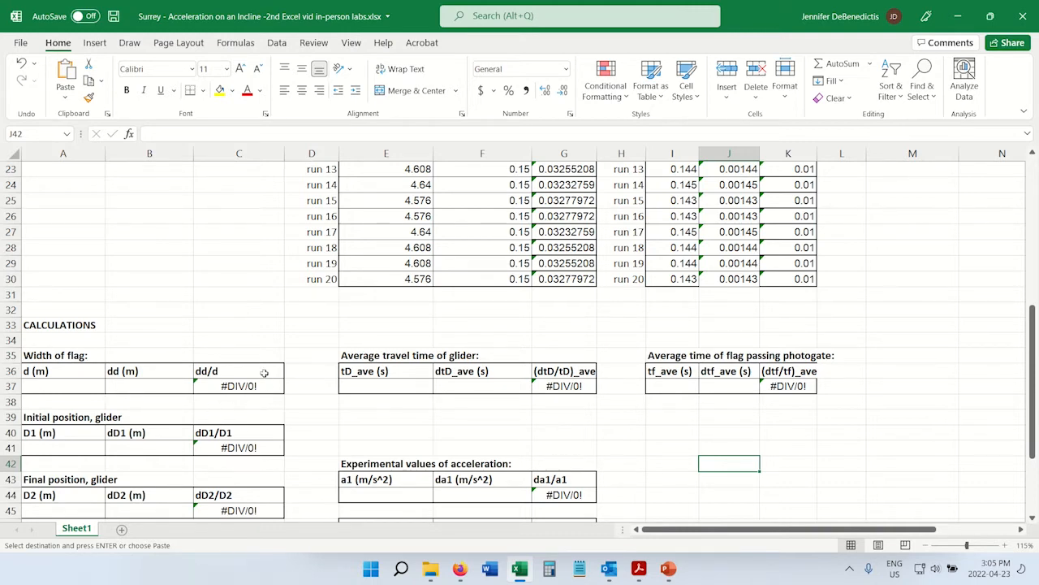
scroll(301, 341, up, 5)
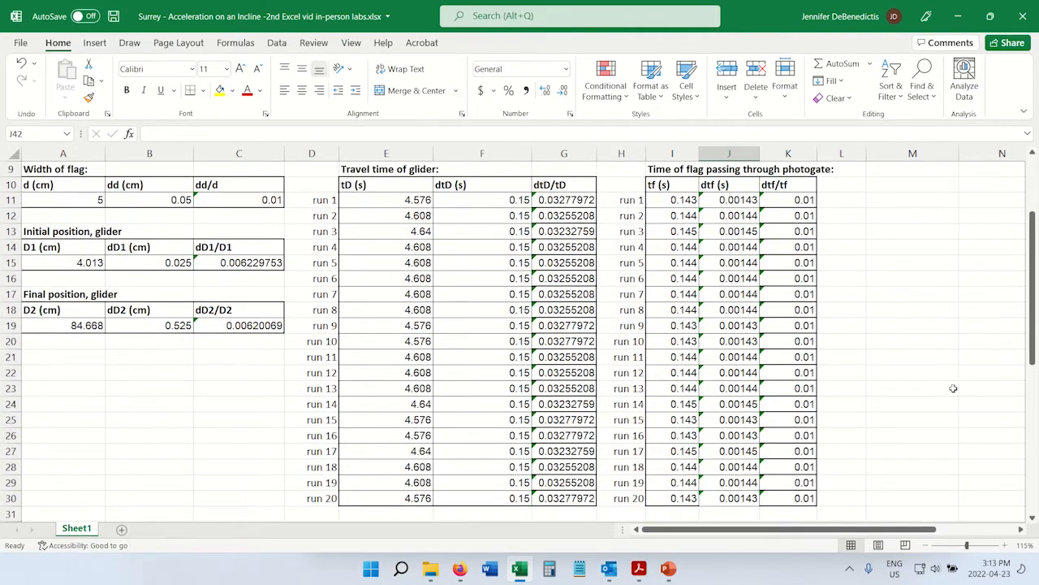
scroll(954, 371, down, 6)
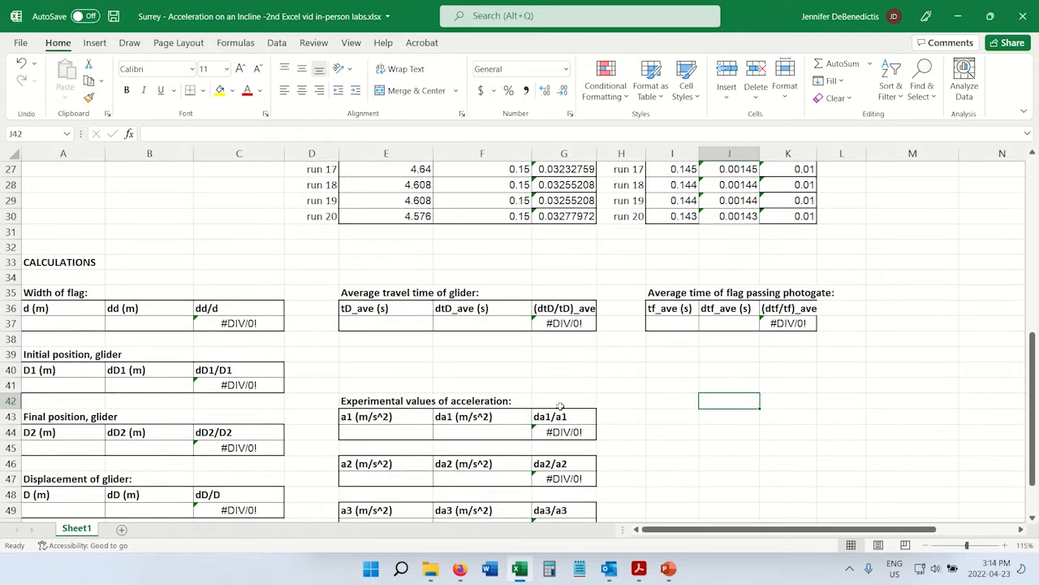
click(395, 323)
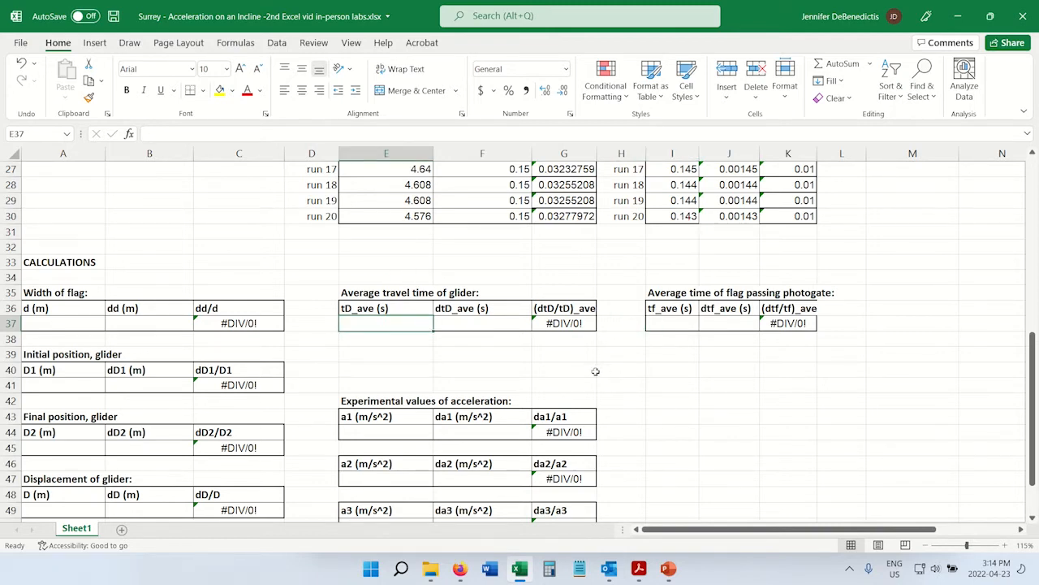
text(=)
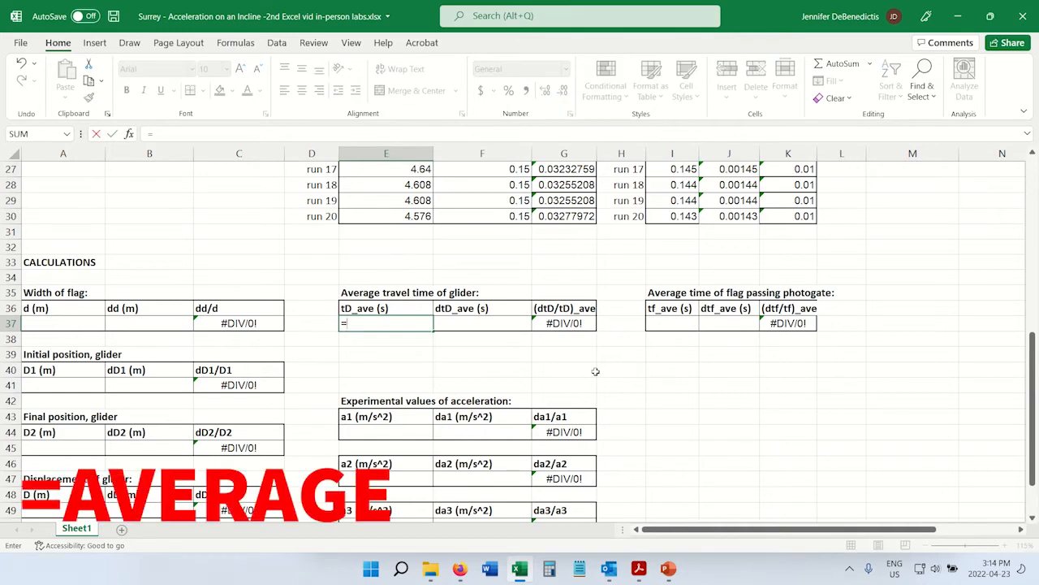
text(average()
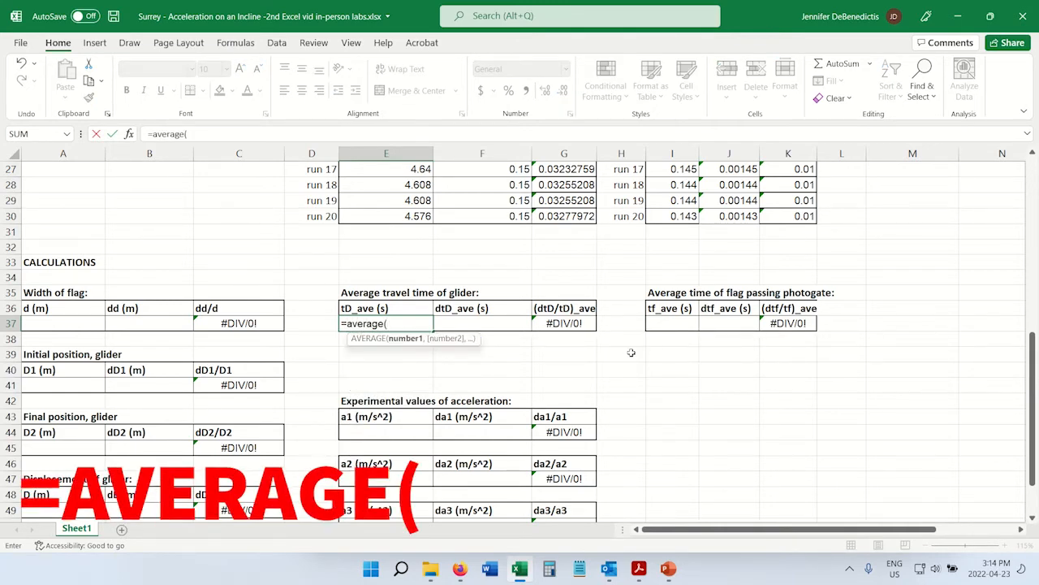
scroll(642, 350, up, 5)
scroll(631, 354, up, 1)
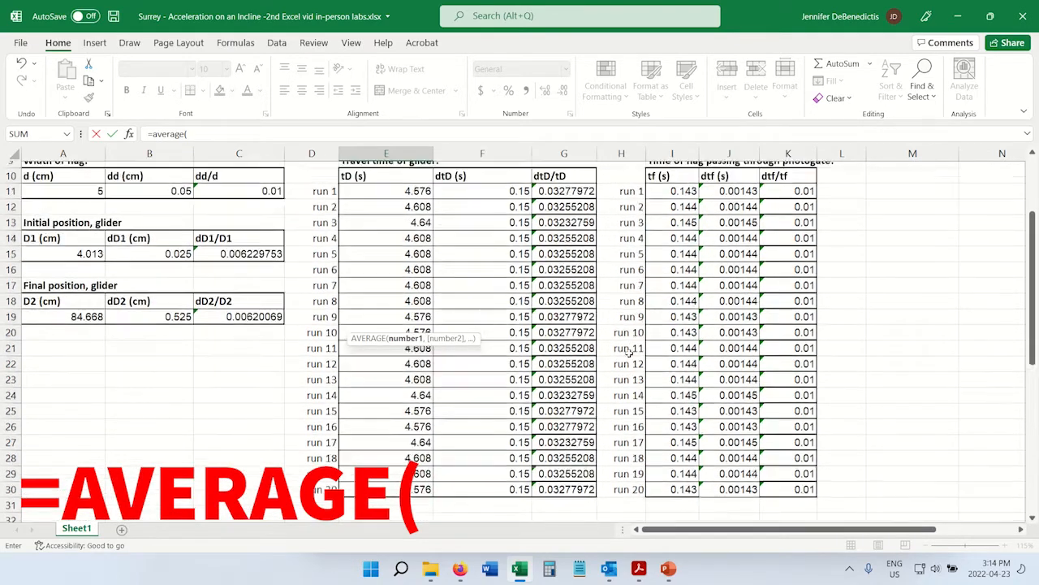
drag(410, 200, 406, 497)
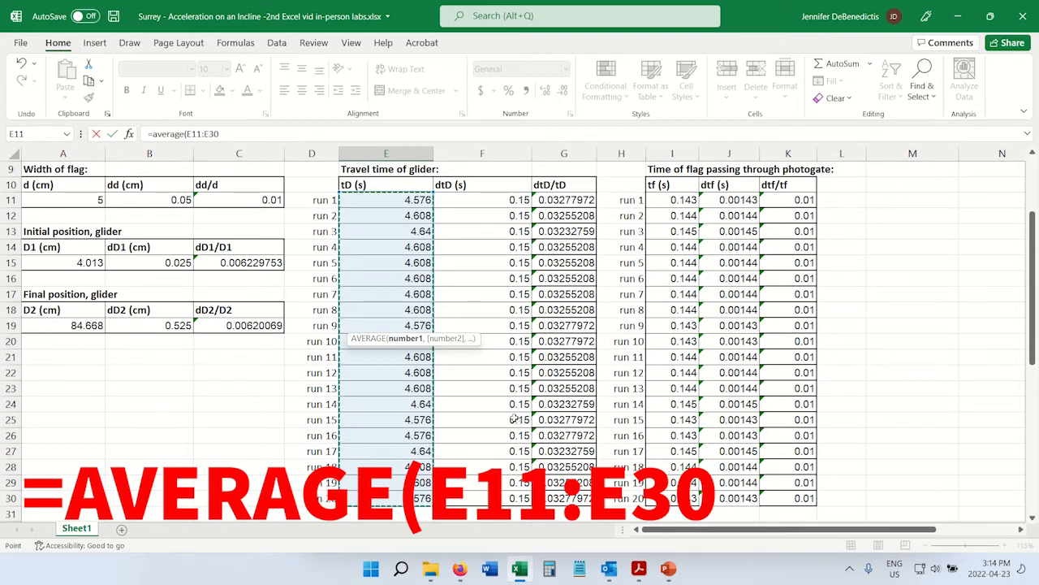
scroll(520, 422, down, 4)
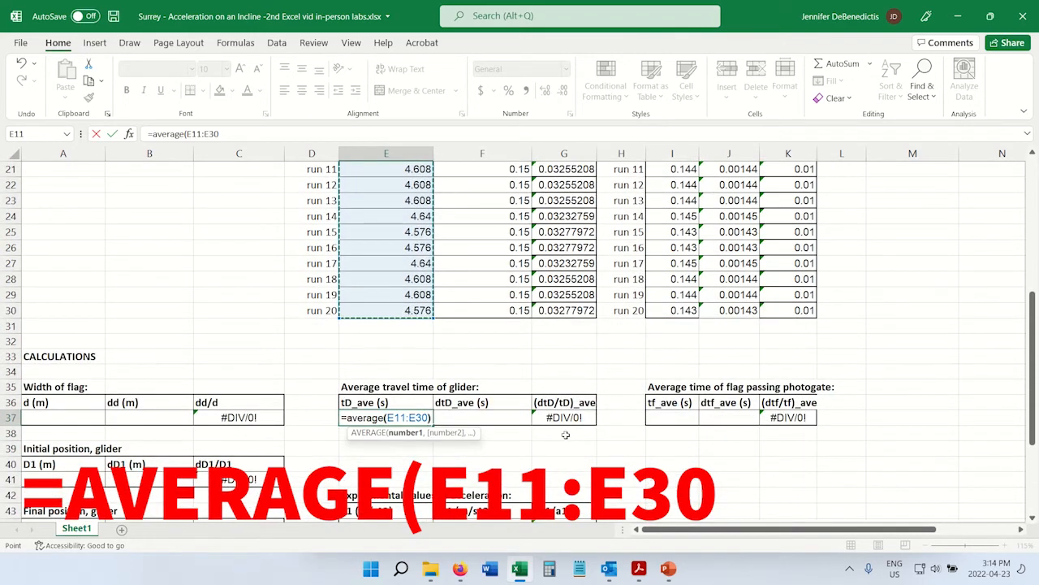
text())
key(Return)
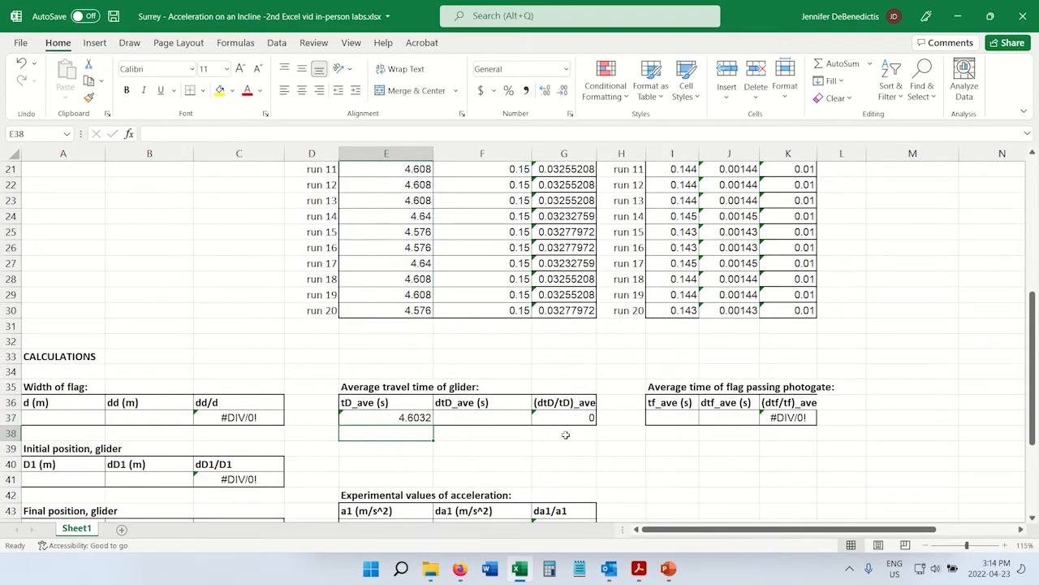
Compare the average formula in E37 and its tD values with the empty tf_ave cell I37 and the tf values above it.
click(411, 420)
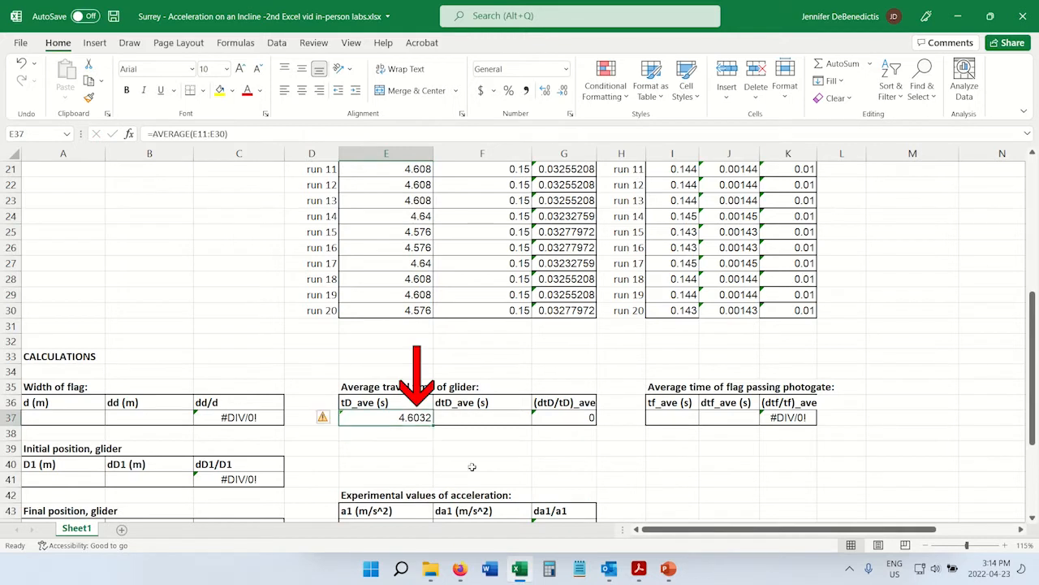
drag(406, 211, 411, 280)
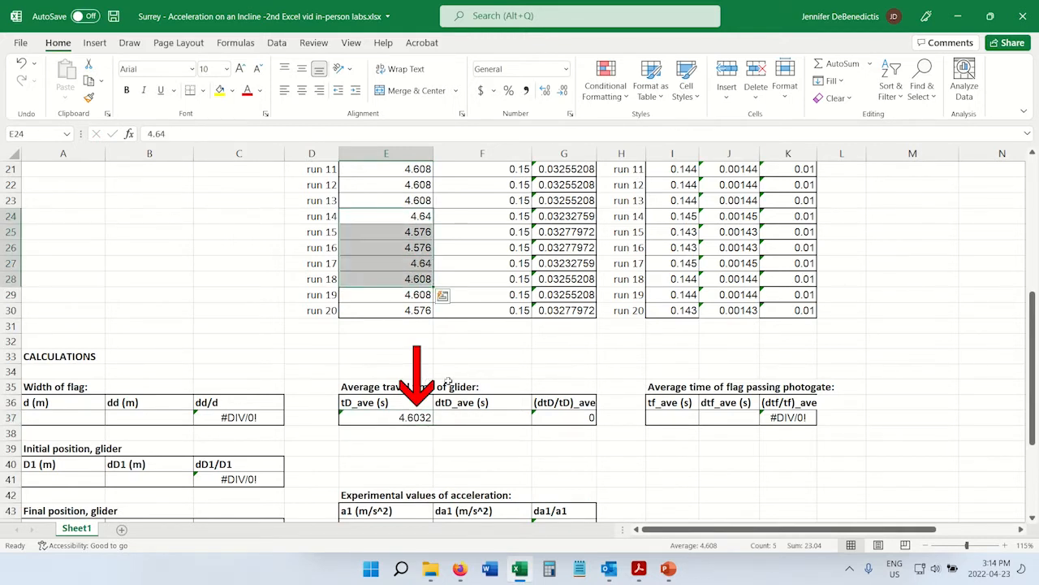
click(420, 462)
click(688, 419)
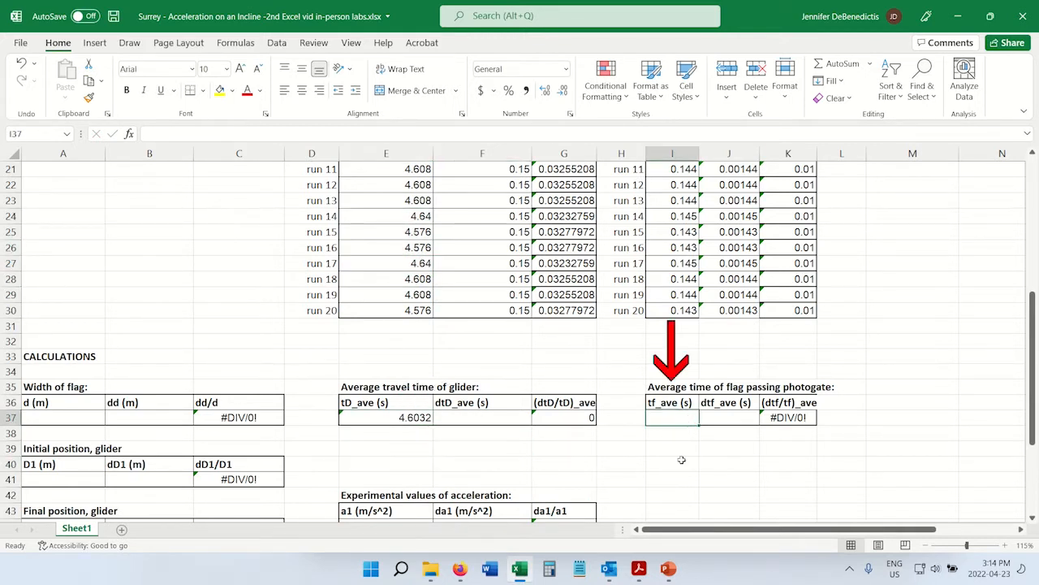
click(405, 419)
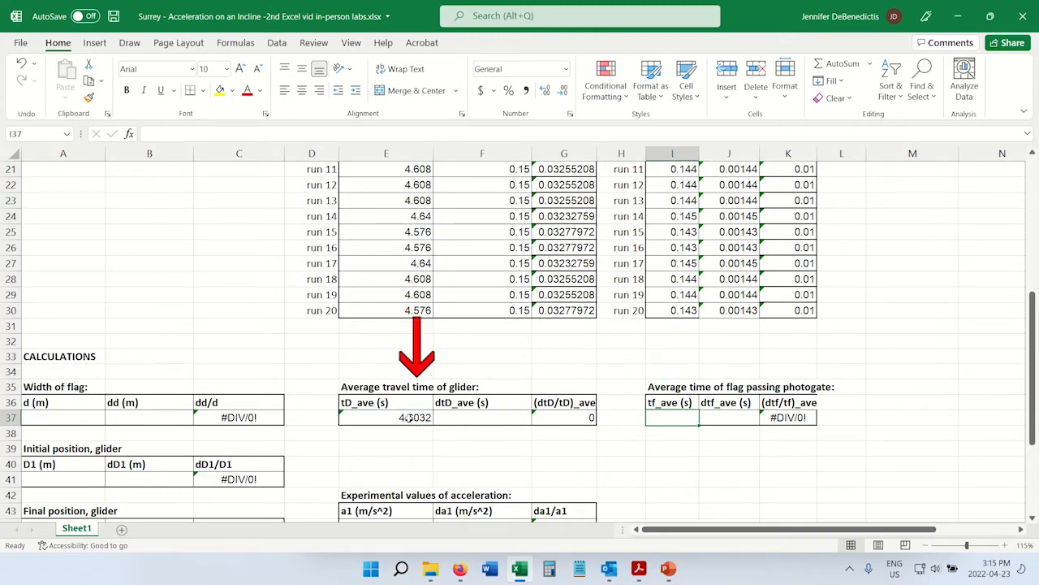
click(408, 419)
click(677, 417)
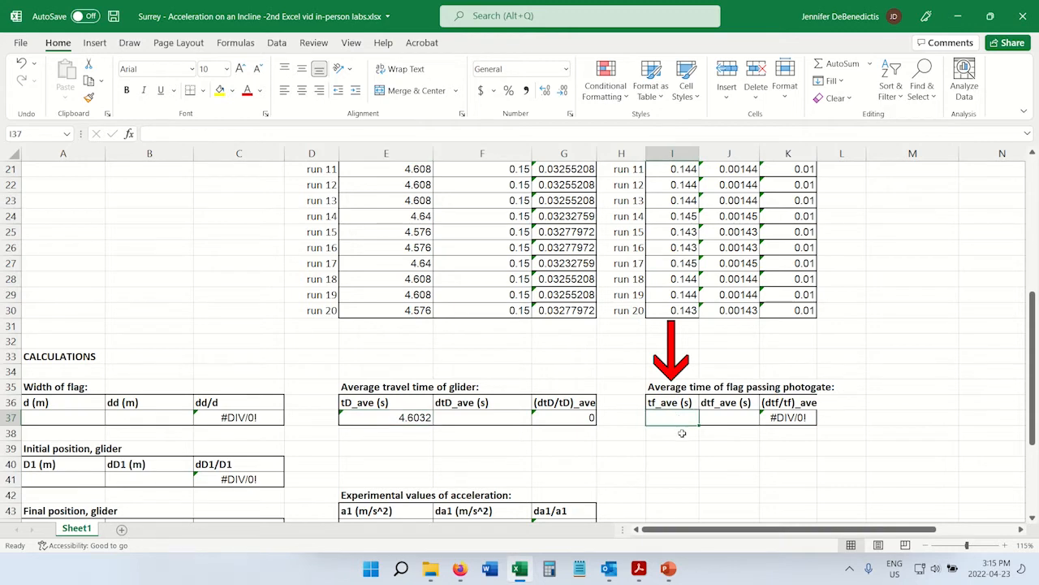
click(680, 211)
drag(680, 211, 681, 310)
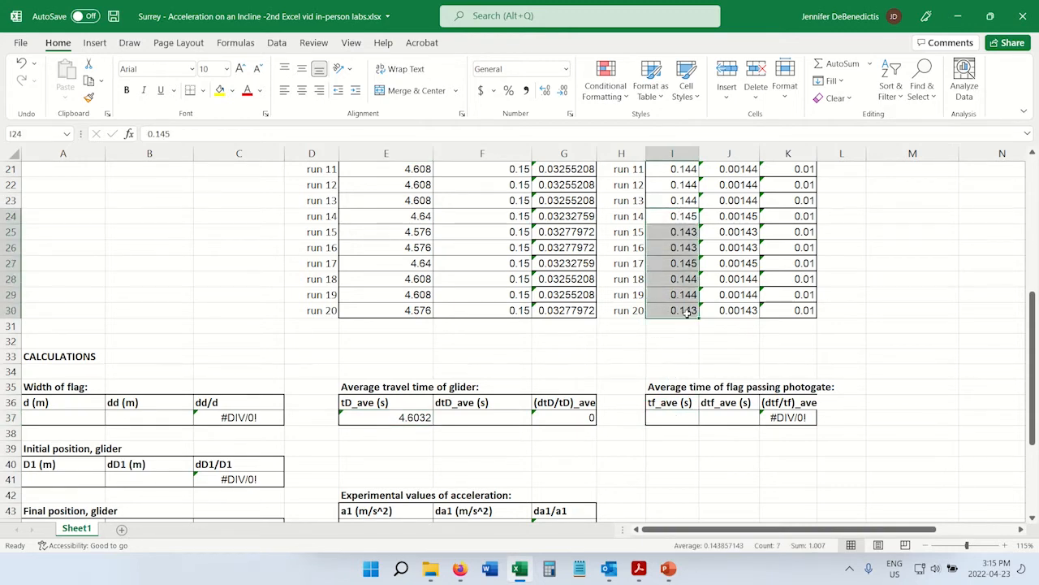
Copy the average formula from E37 into the tf_ave cell I37 and check it against the tf values above.
click(410, 417)
drag(419, 403, 415, 417)
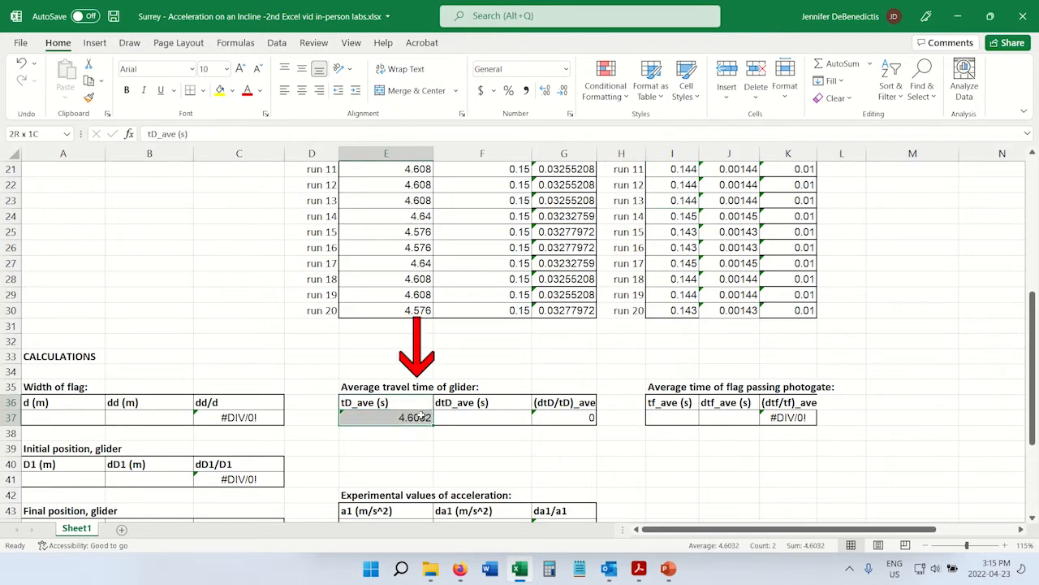
click(416, 418)
key(ctrl+c)
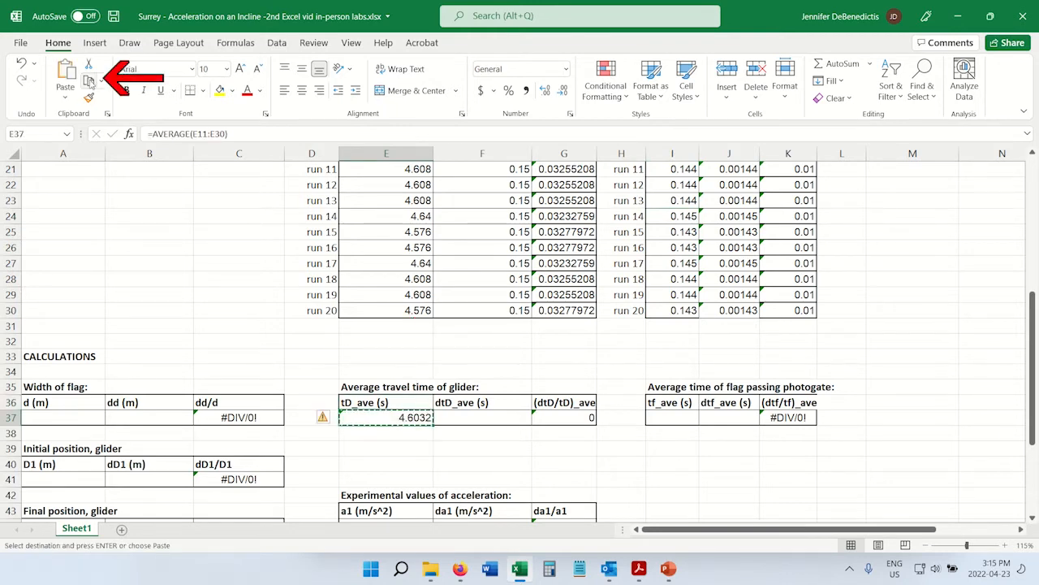
click(673, 417)
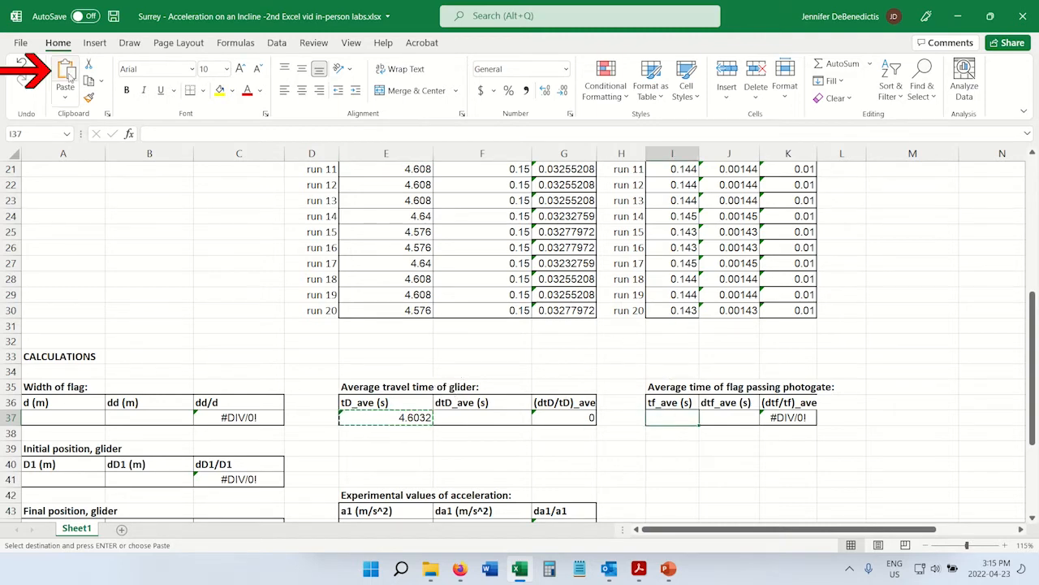
key(ctrl+v)
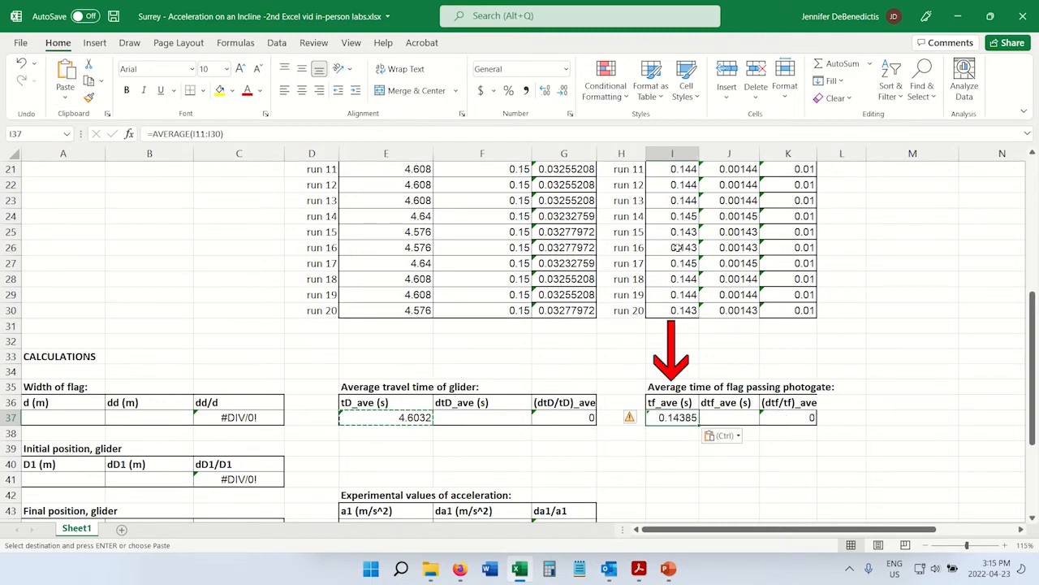
drag(677, 199, 679, 294)
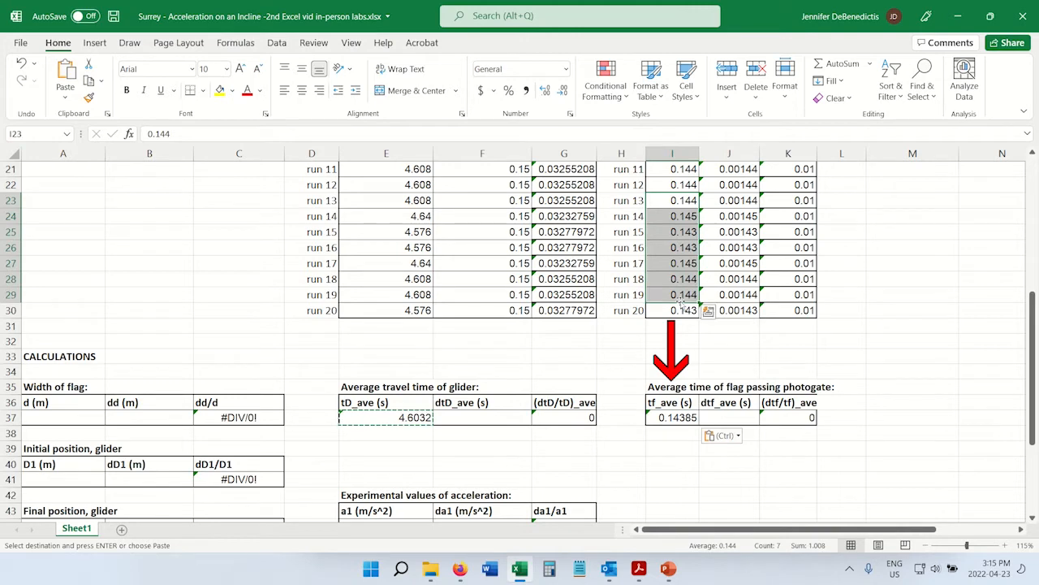
Start the dtD_ave formula in F37 with twice the standard deviation of all the tD values, =2*stdev(E11:E30).
click(474, 418)
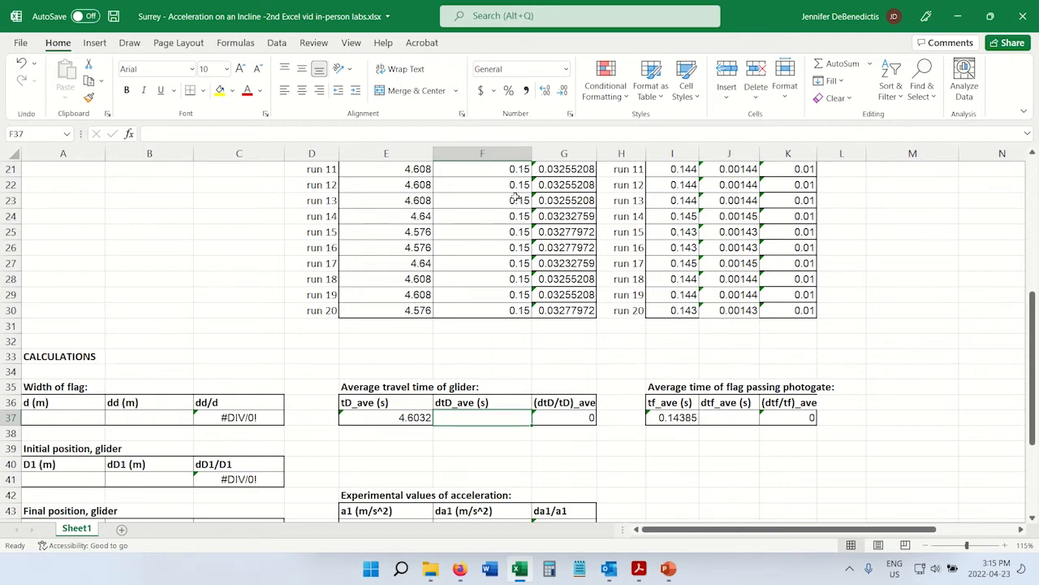
drag(520, 200, 497, 301)
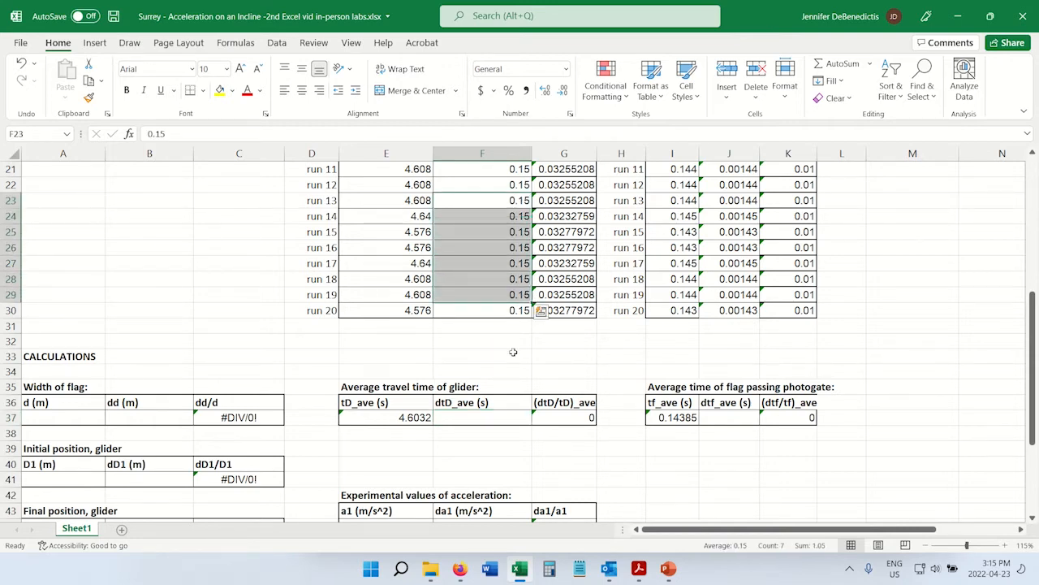
click(500, 420)
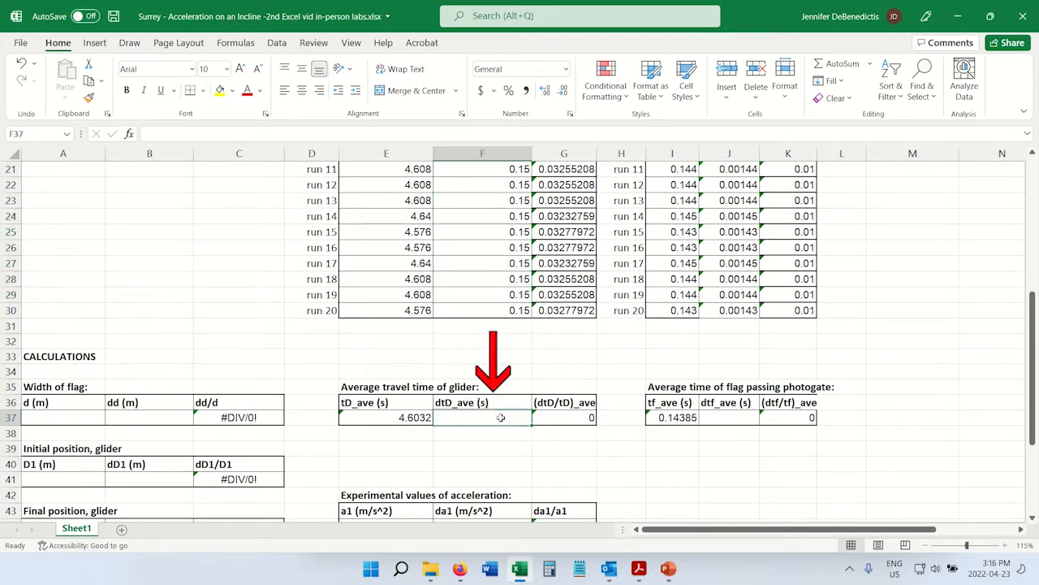
drag(407, 200, 410, 297)
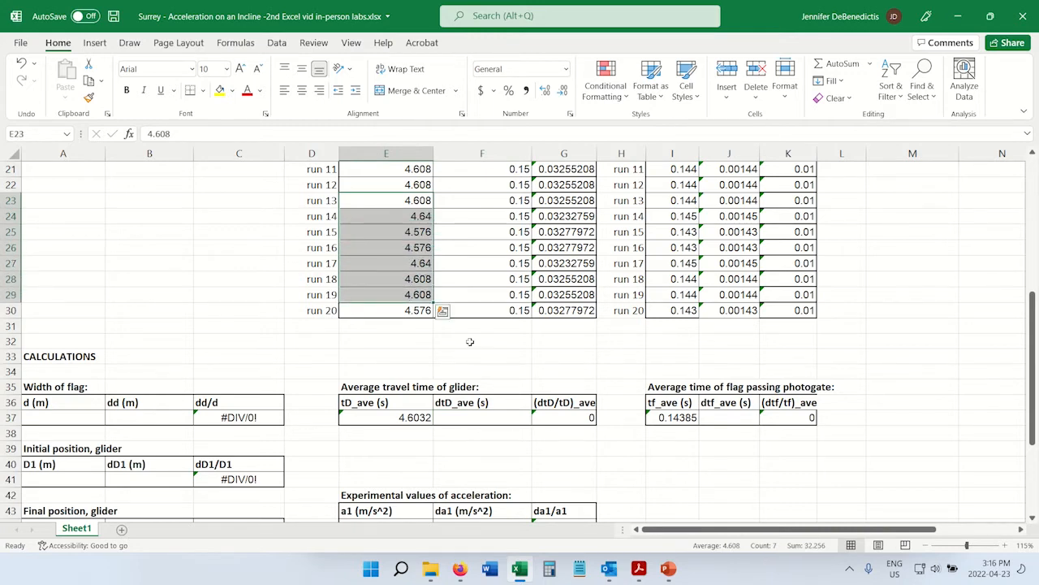
click(489, 418)
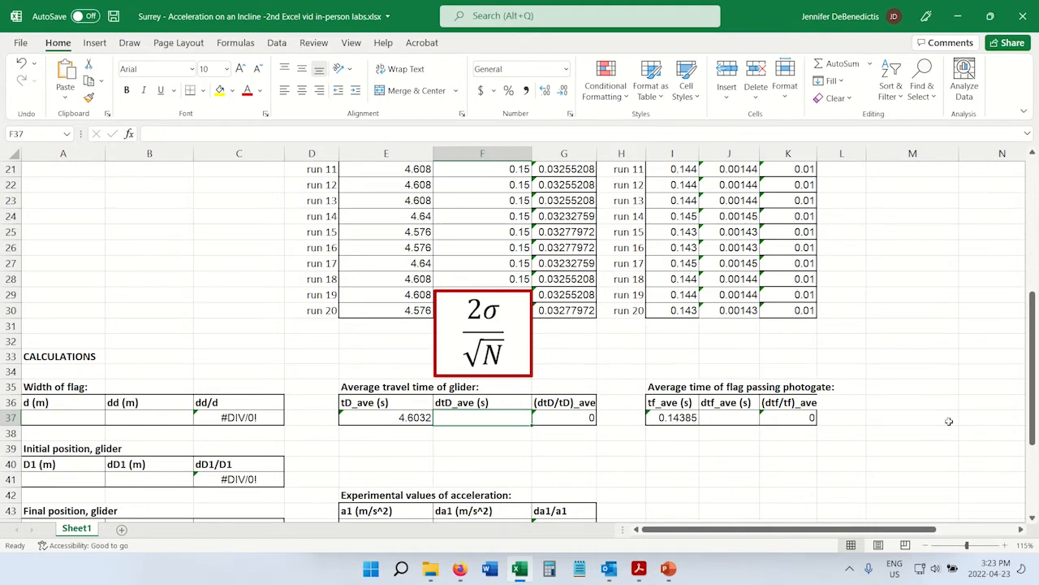
text(=)
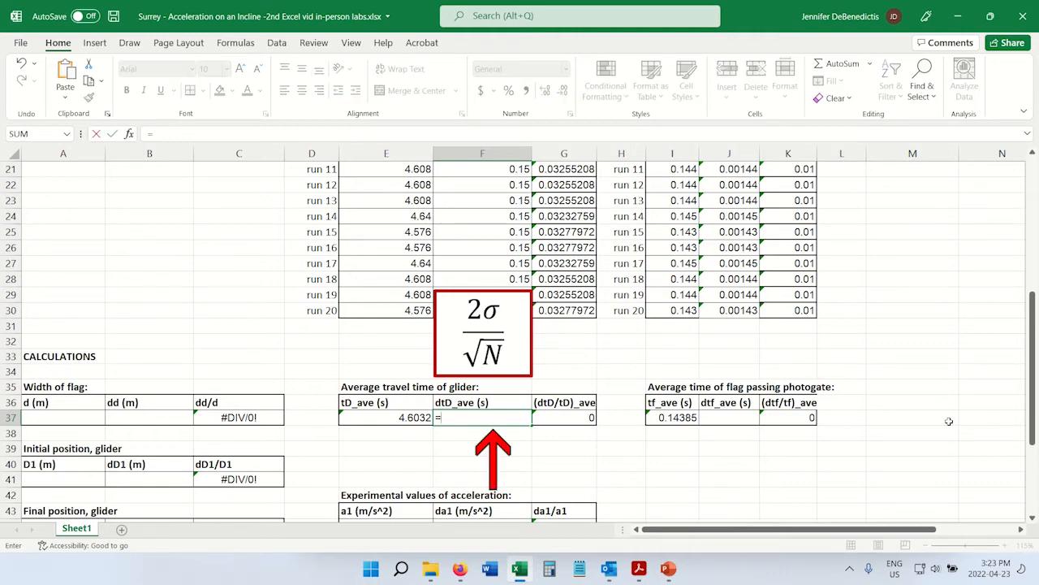
text(2*)
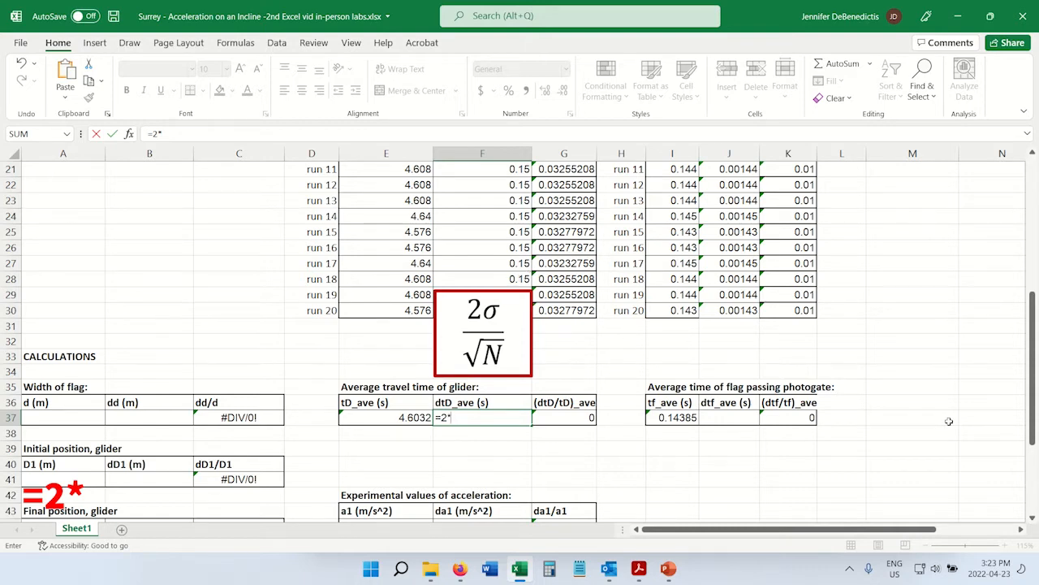
text(stdev)
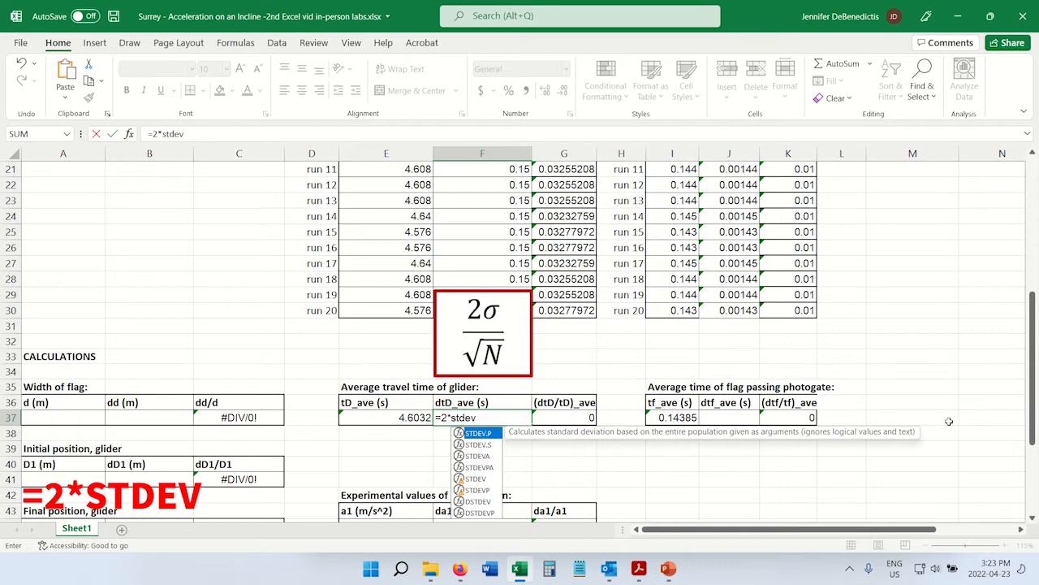
text(()
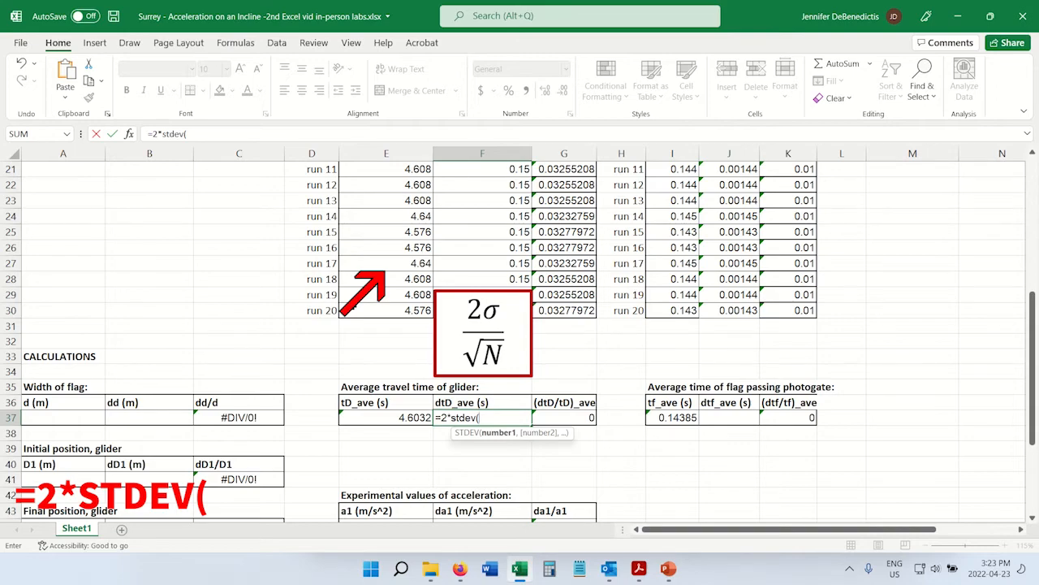
scroll(355, 302, up, 4)
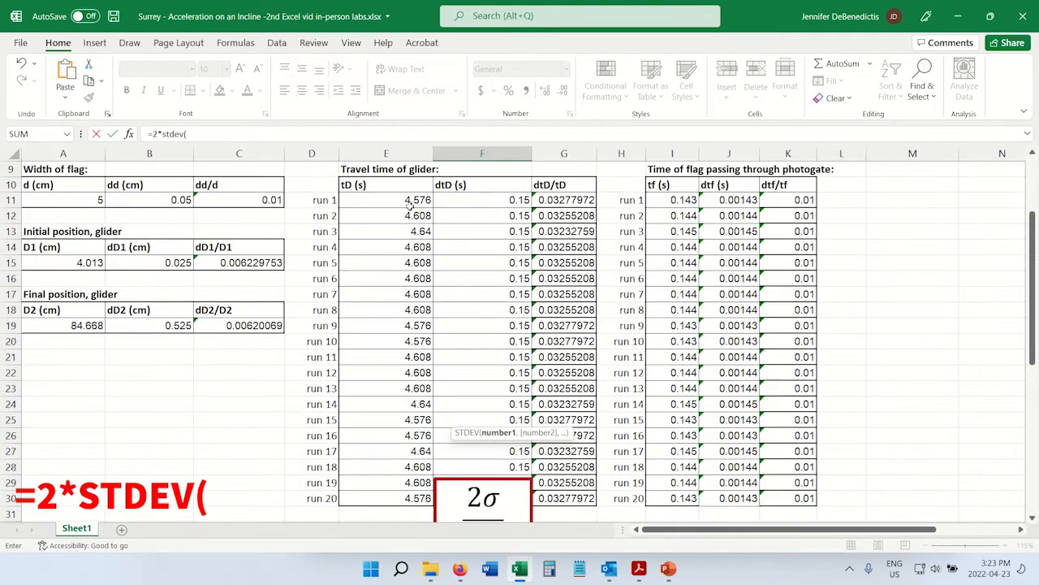
drag(403, 199, 406, 496)
scroll(491, 372, down, 3)
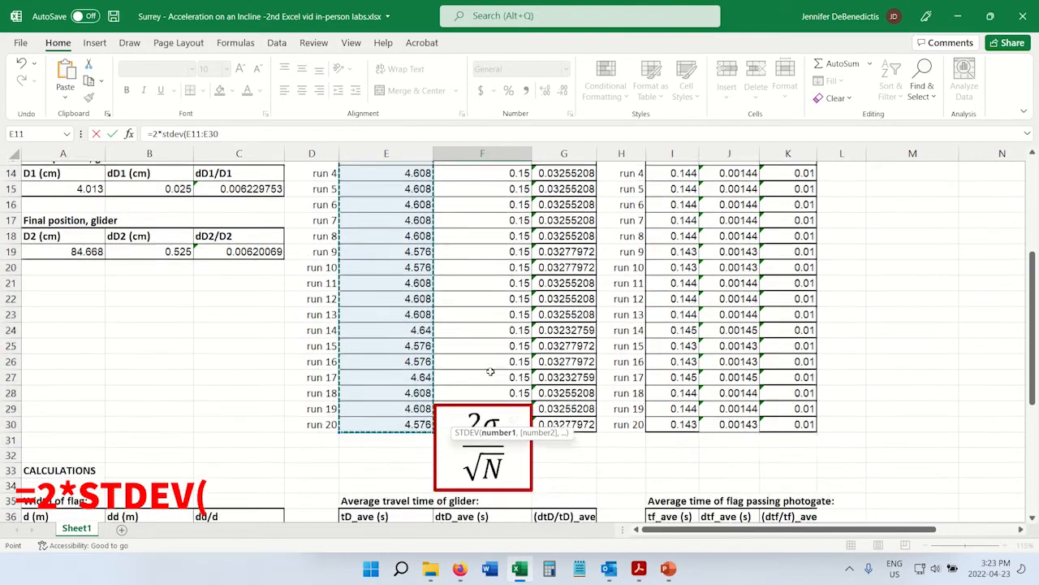
text())
scroll(490, 372, down, 1)
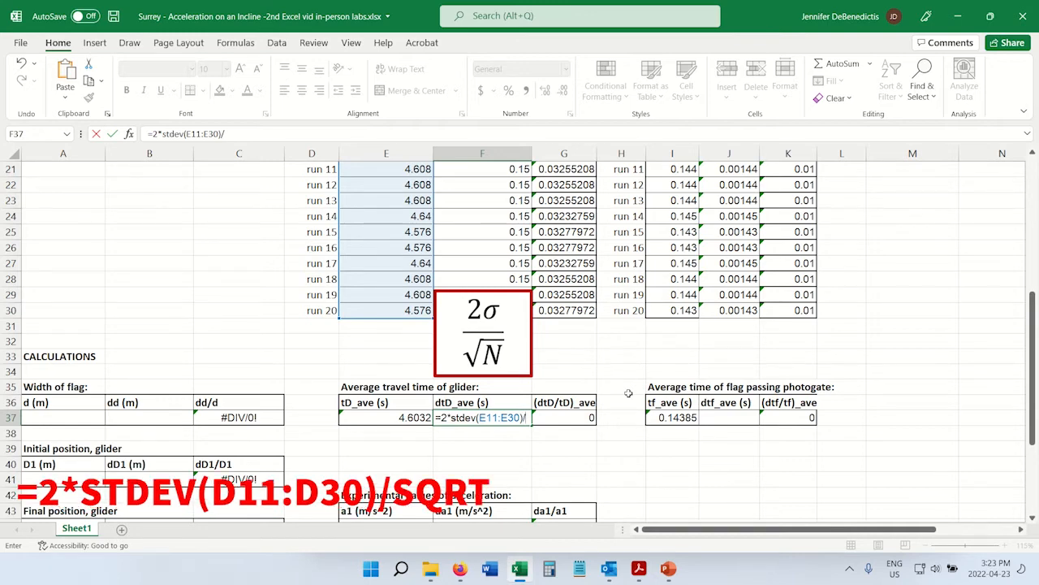
Complete the F37 formula by dividing by the square root of the number of tD values, /sqrt(count(E11:E30)).
text(sq)
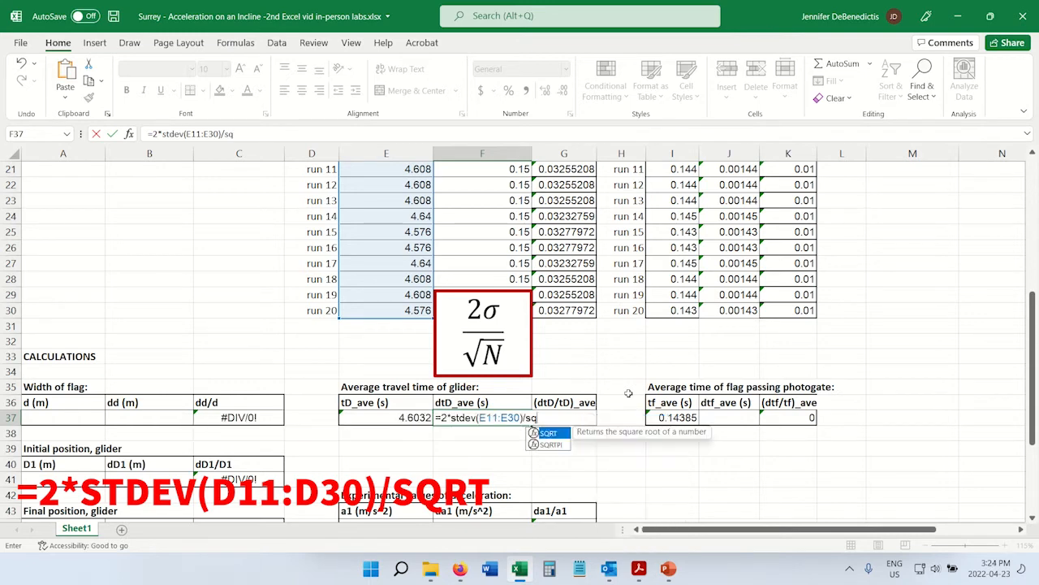
text(rt()
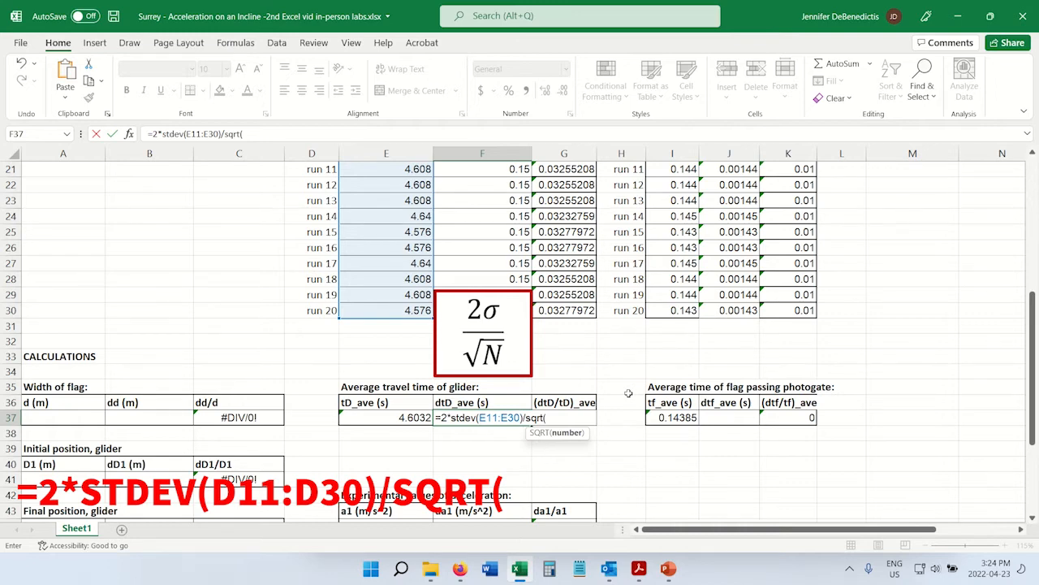
text(count()
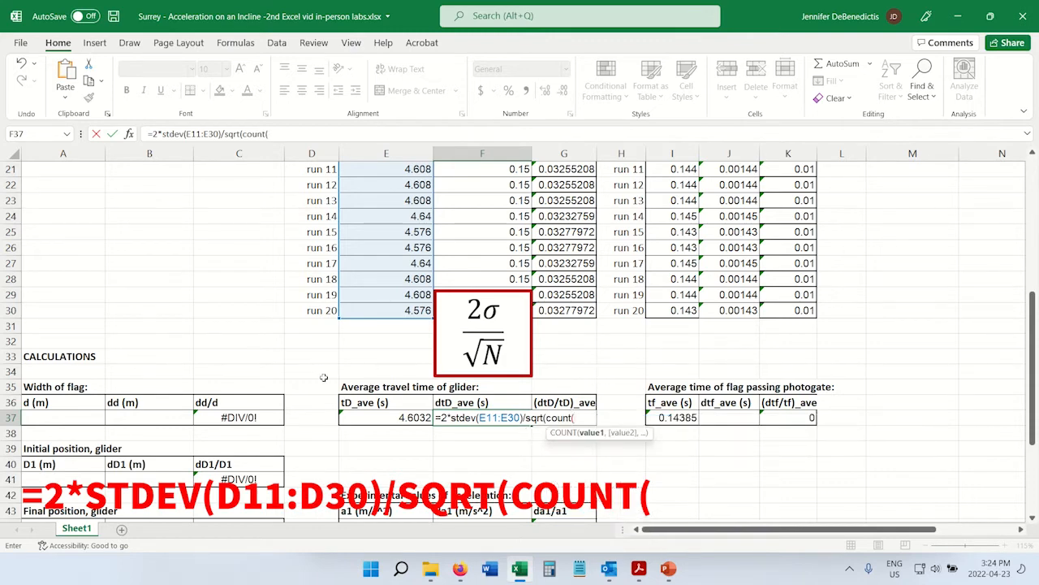
scroll(291, 350, up, 4)
drag(397, 200, 398, 498)
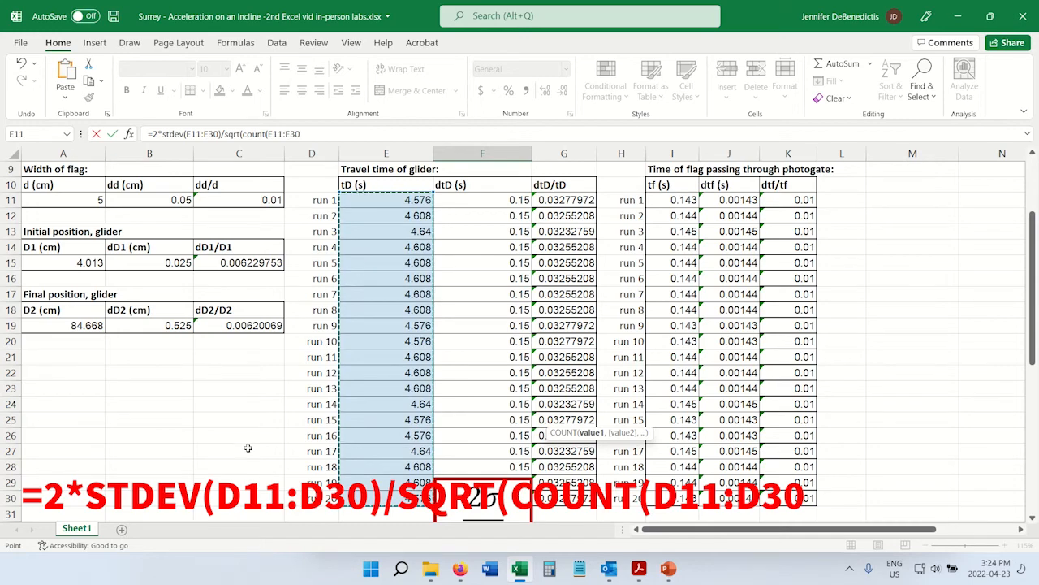
scroll(248, 446, down, 4)
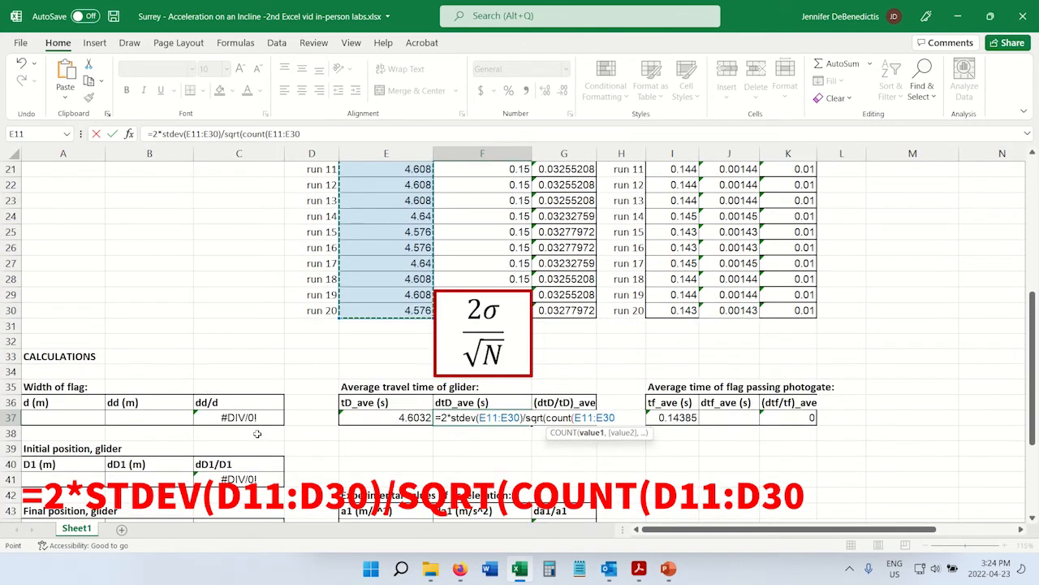
text())
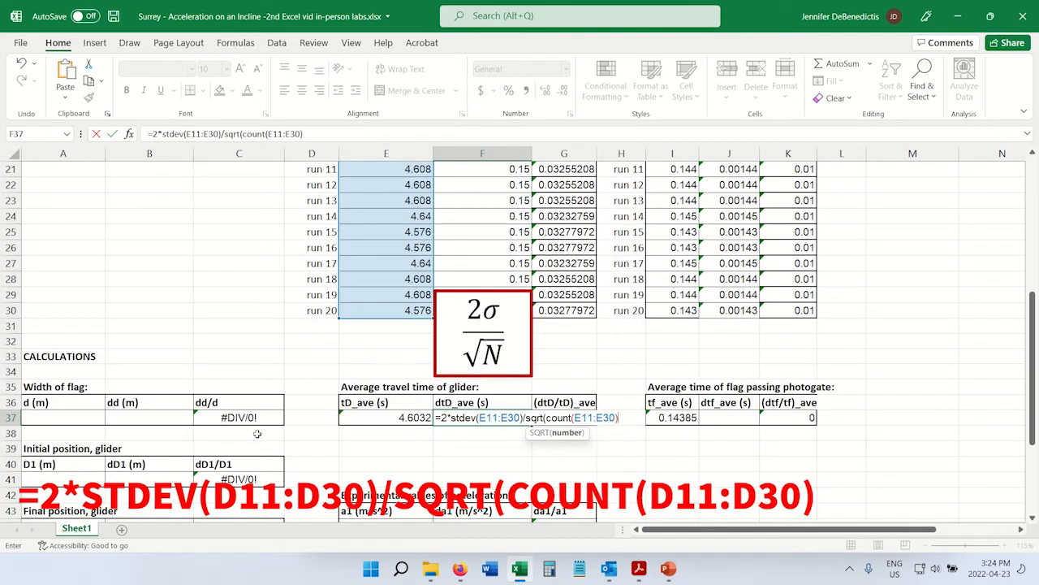
text())
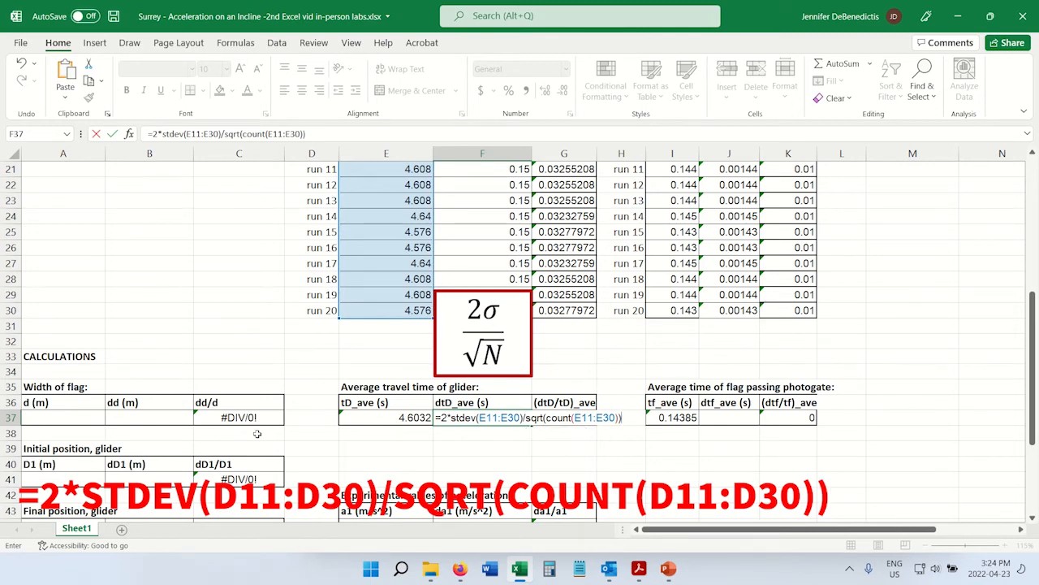
key(Return)
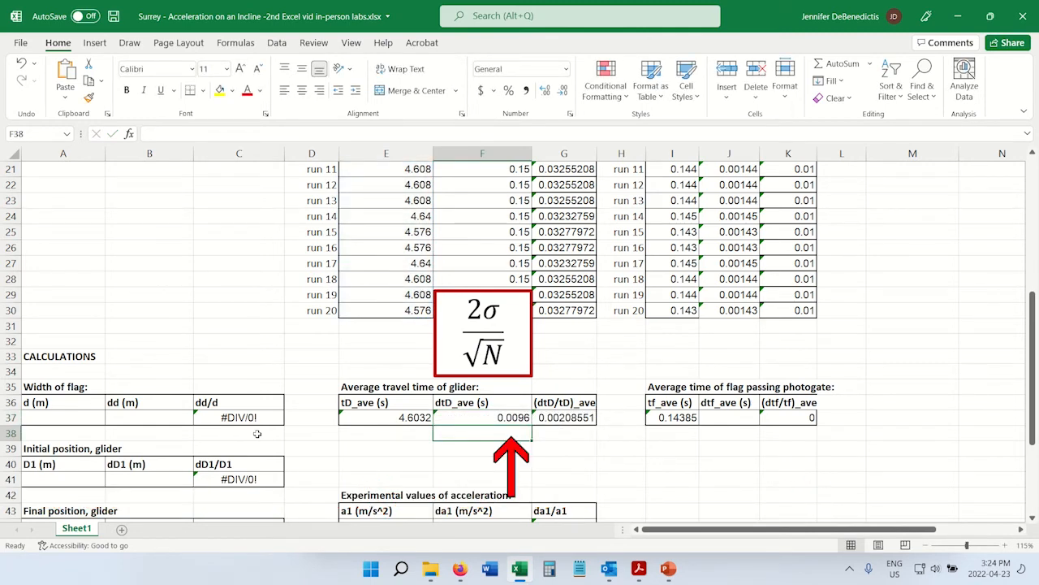
Copy the uncertainty formula from the dtD_ave cell F37 into the dtf_ave cell J37.
drag(398, 403, 380, 421)
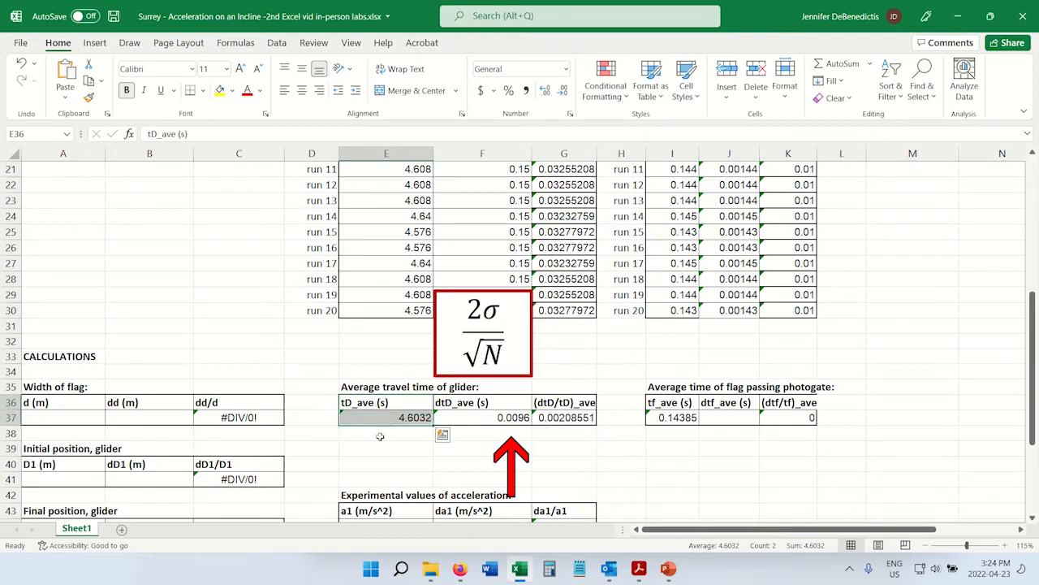
drag(498, 403, 498, 421)
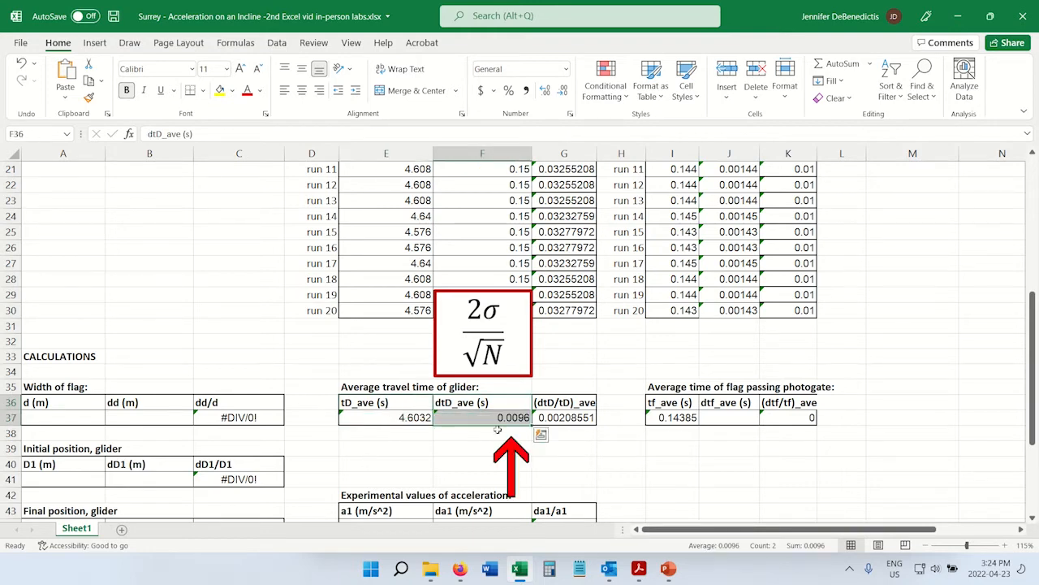
drag(726, 402, 726, 418)
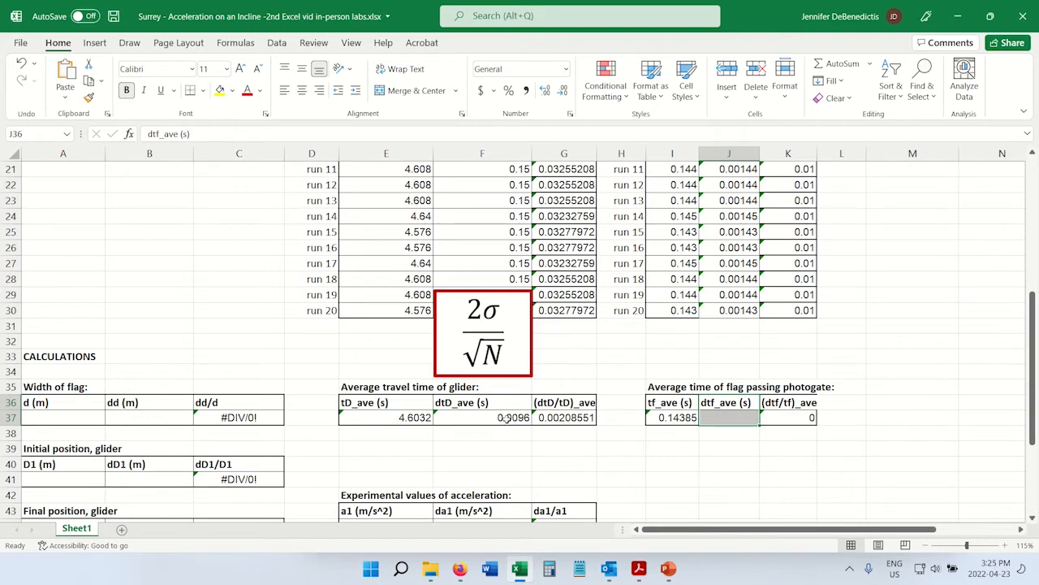
click(504, 418)
click(89, 81)
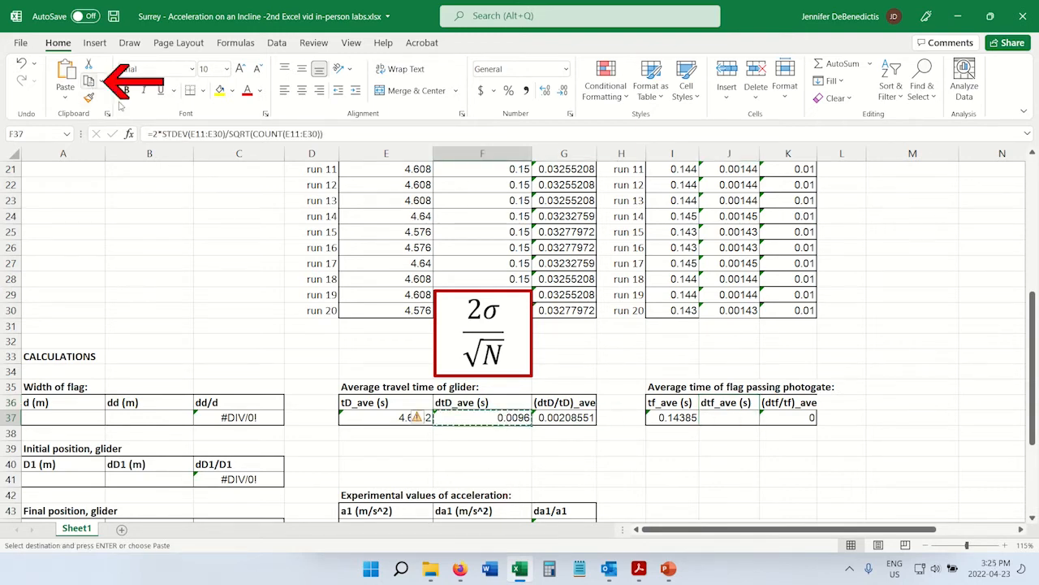
click(737, 418)
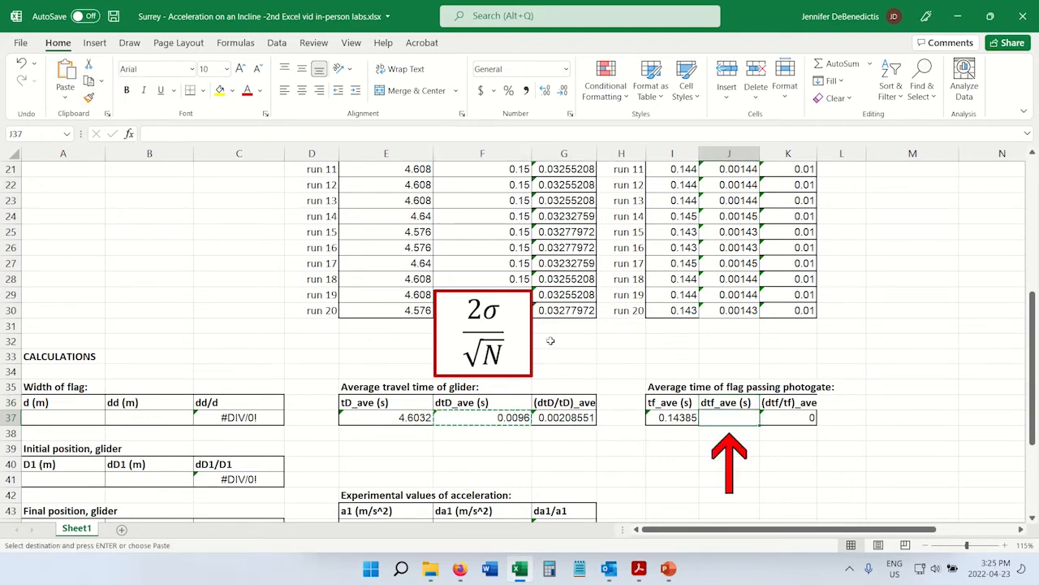
click(65, 77)
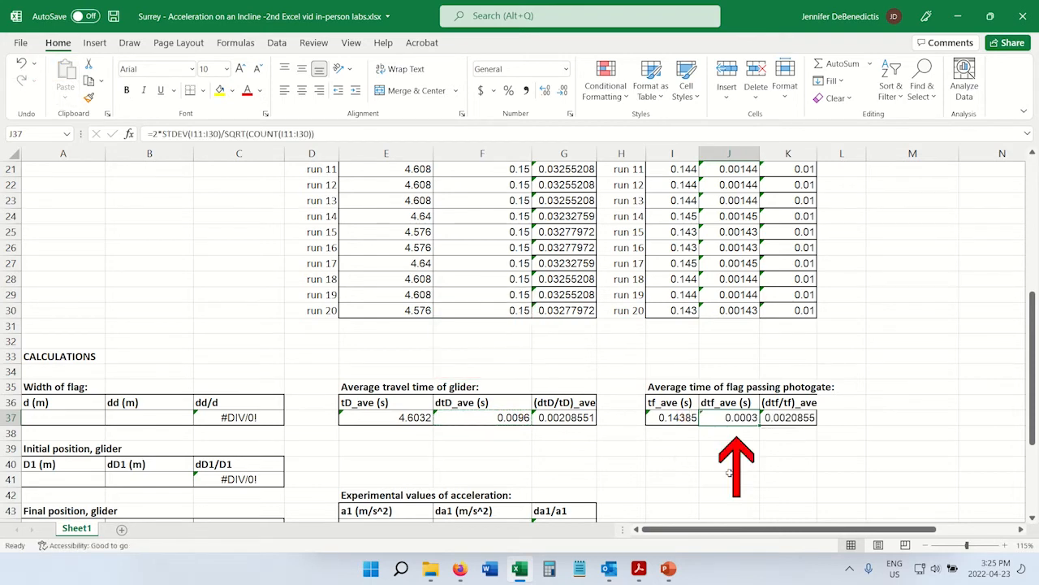
key(Escape)
Convert the flag width from centimetres to metres in the d (m) cell A37 with the formula =A11/100.
scroll(324, 437, down, 1)
scroll(324, 437, down, 3)
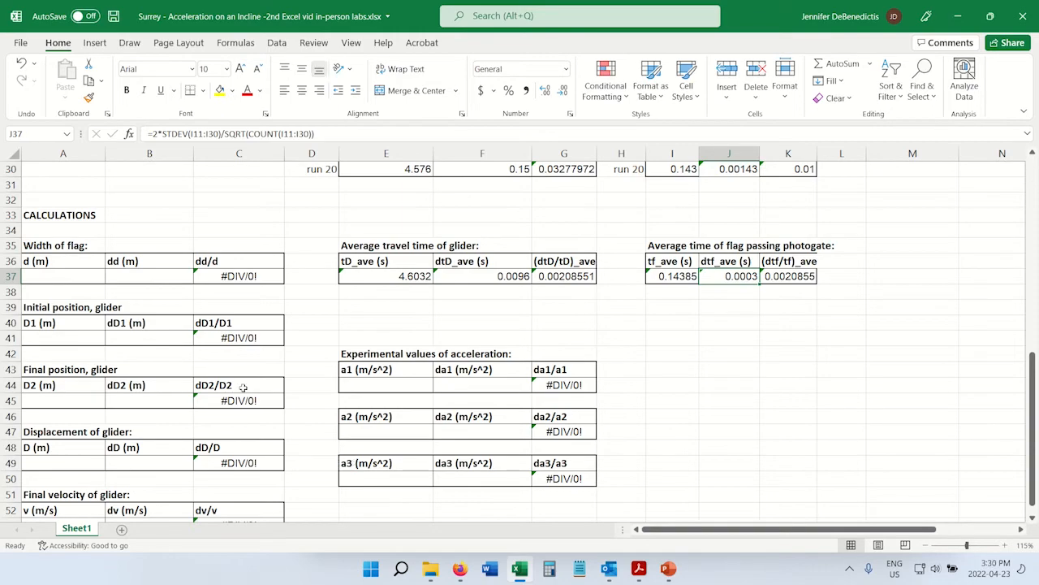
scroll(240, 384, up, 5)
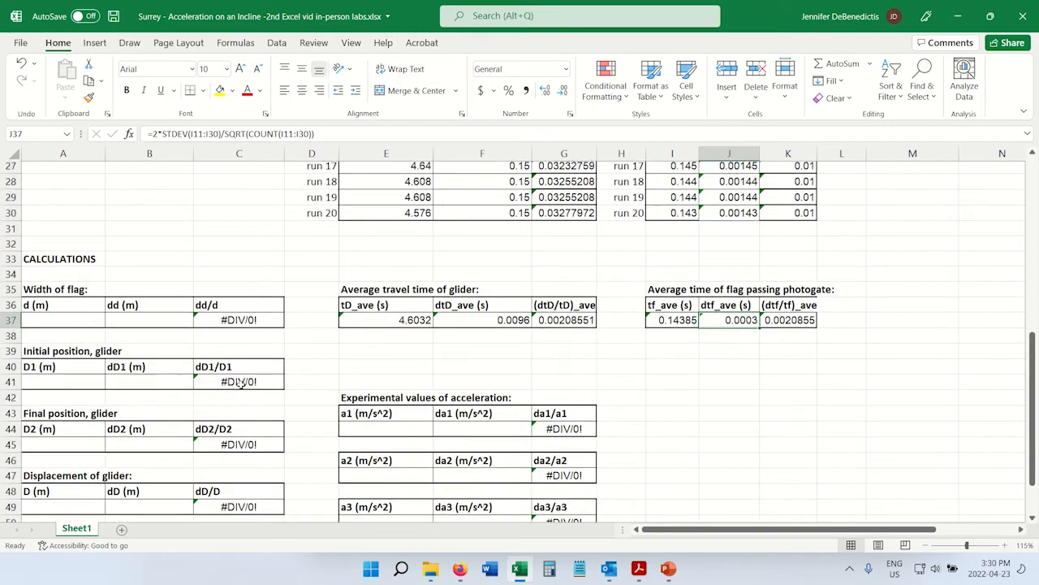
scroll(240, 384, up, 3)
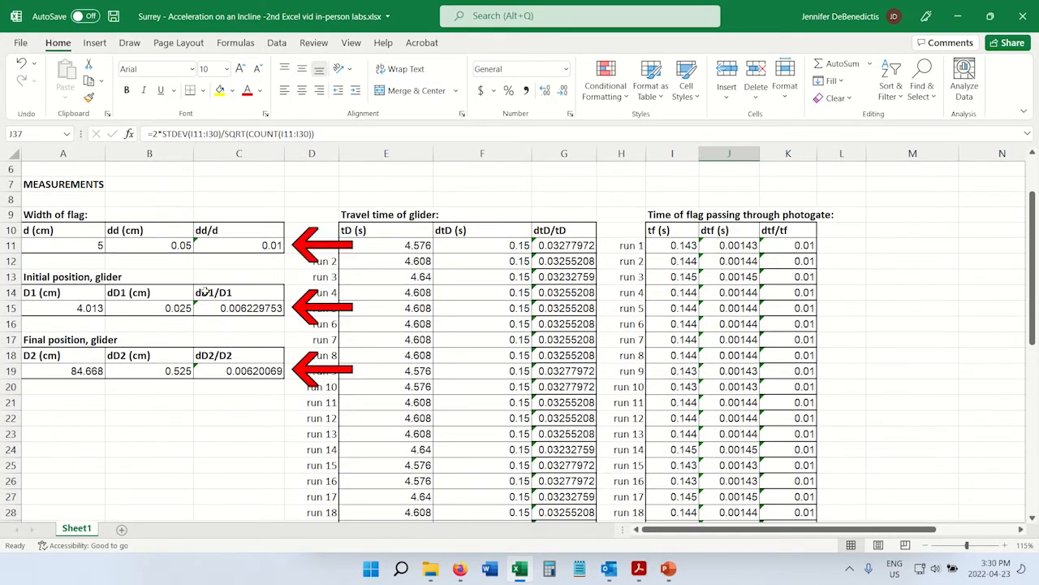
scroll(110, 398, down, 4)
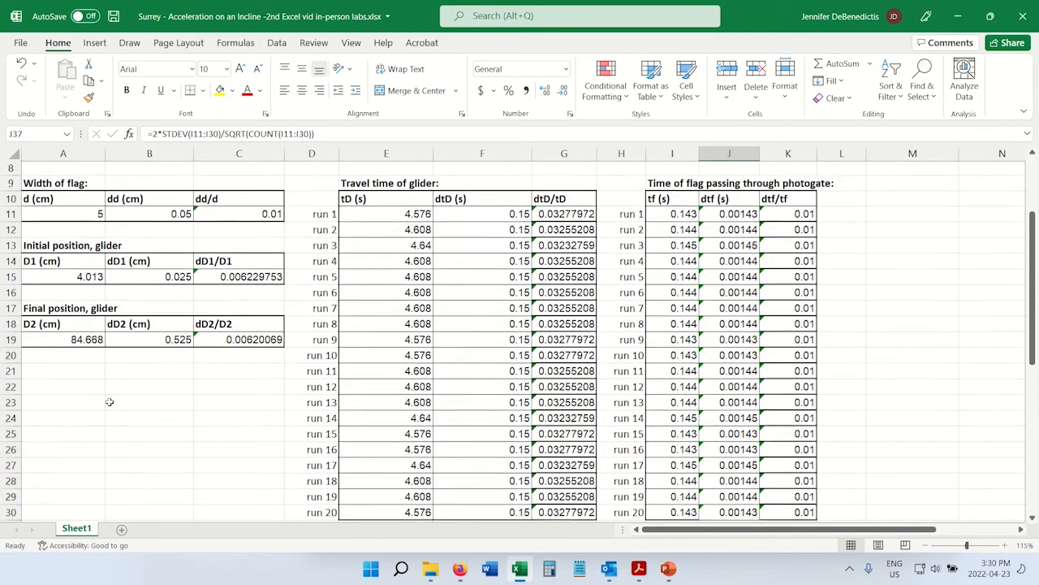
scroll(110, 398, down, 3)
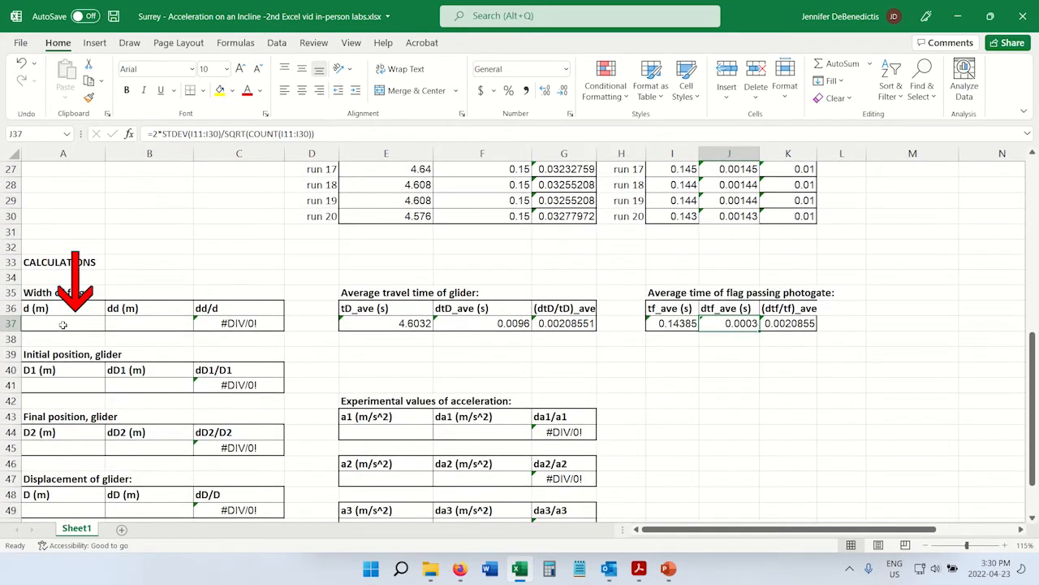
drag(66, 313, 67, 324)
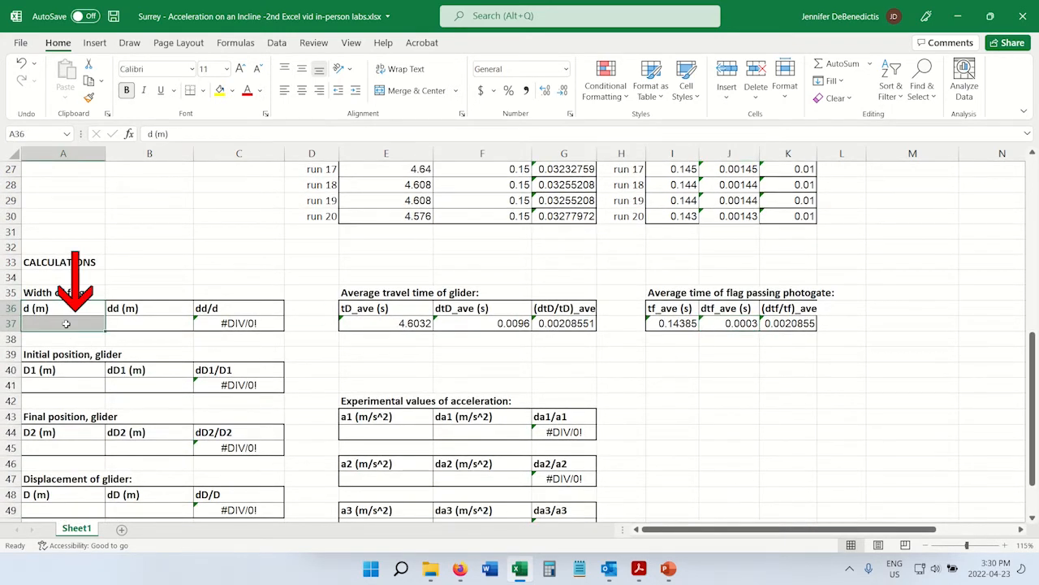
click(65, 323)
text(=)
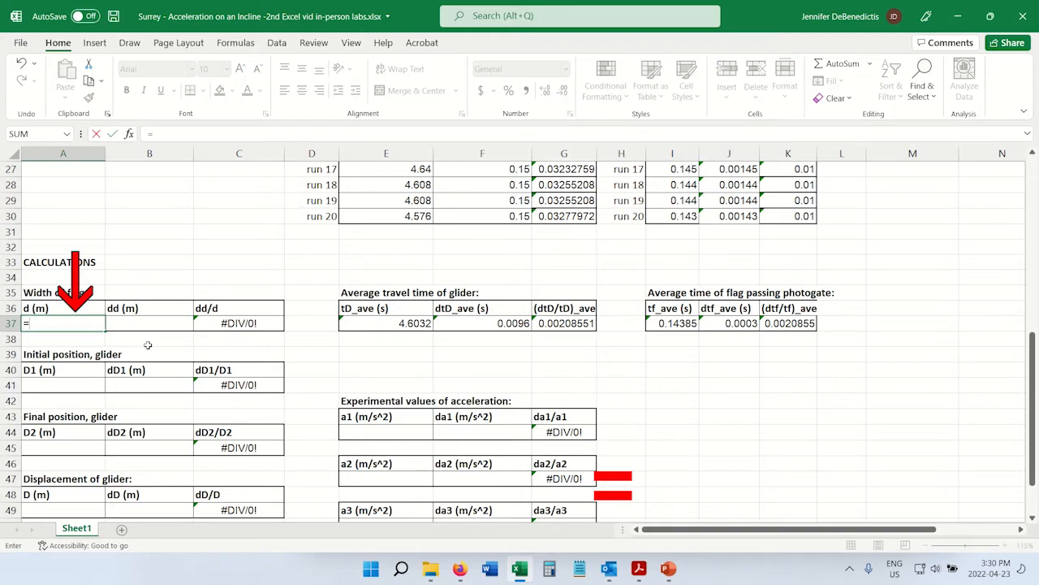
scroll(148, 345, up, 1)
scroll(148, 346, up, 6)
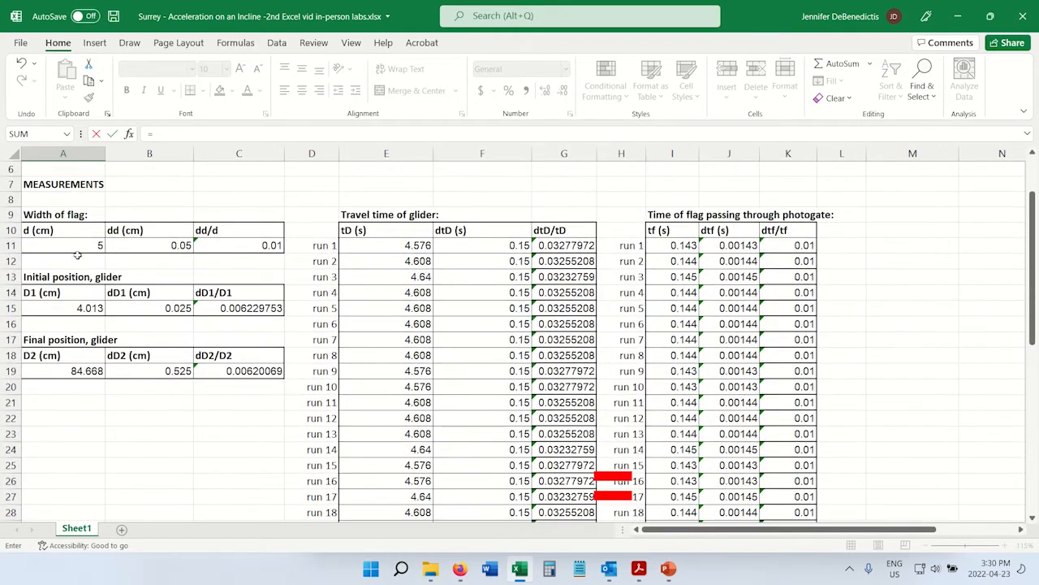
click(77, 246)
scroll(158, 397, down, 5)
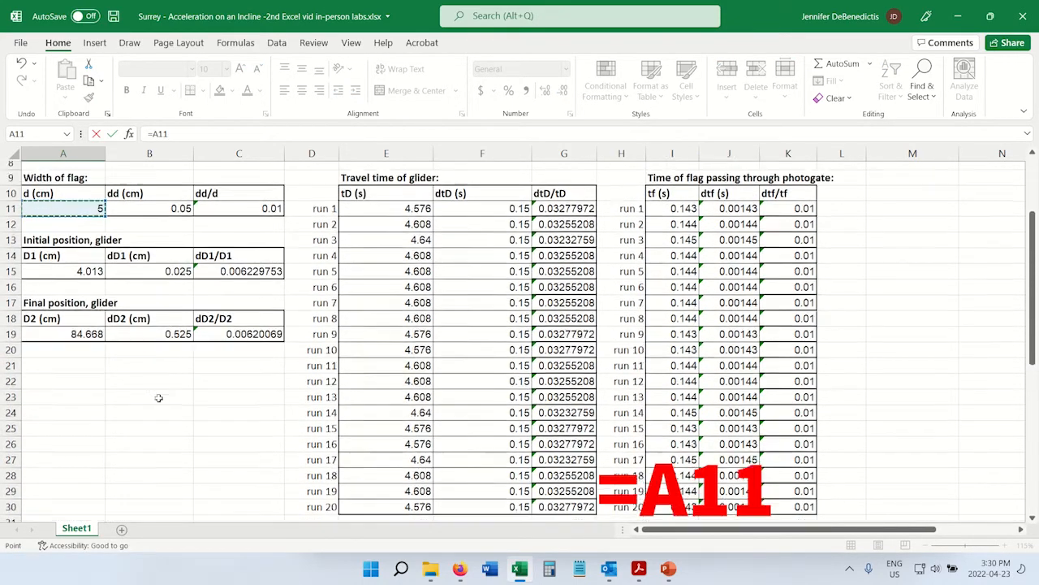
scroll(158, 397, down, 1)
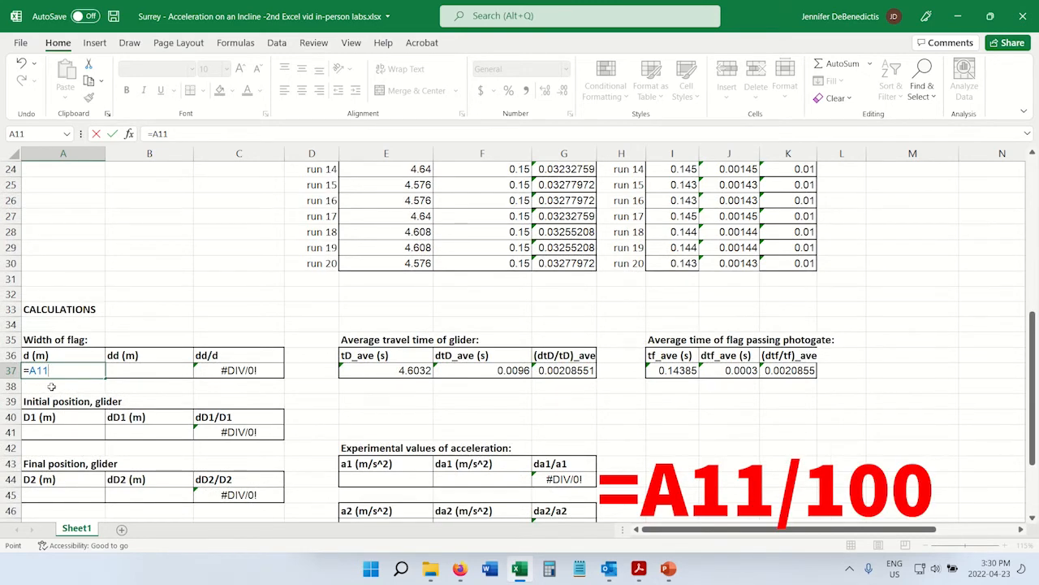
text(/100)
key(Return)
click(80, 372)
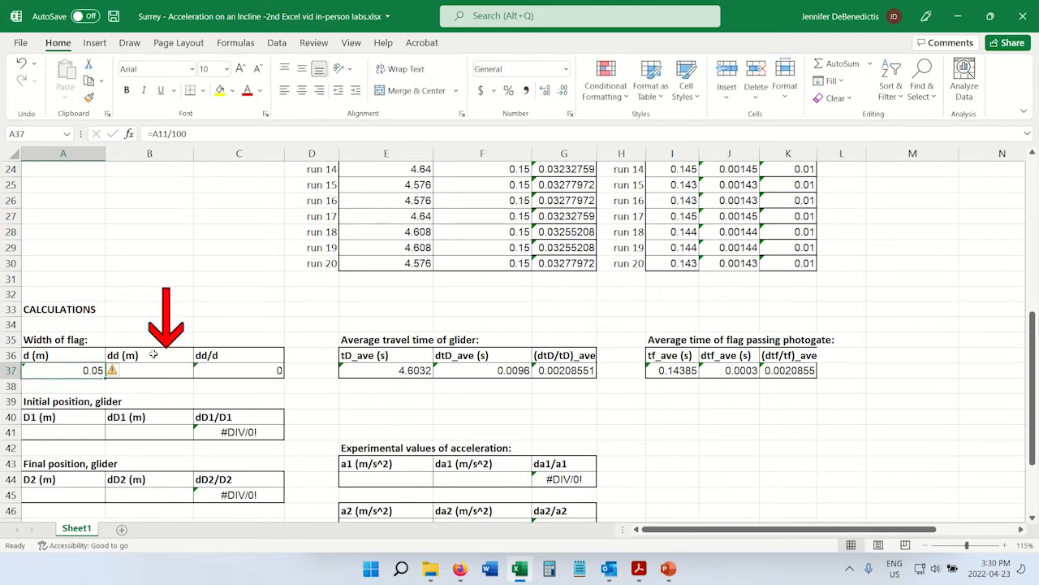
Fill the conversion formula from A37 across into the dd (m) cell B37.
drag(156, 357, 149, 376)
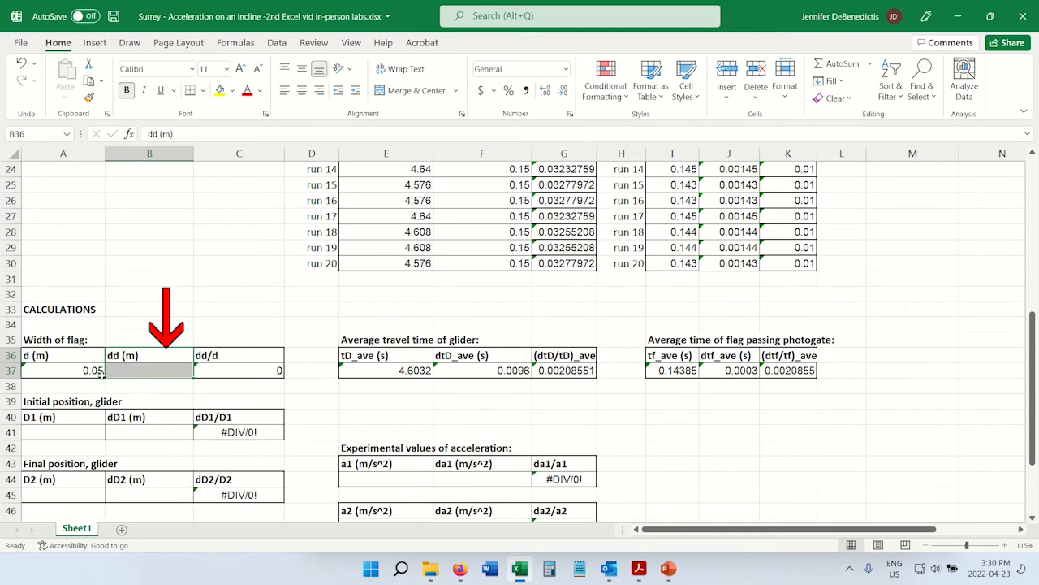
click(83, 370)
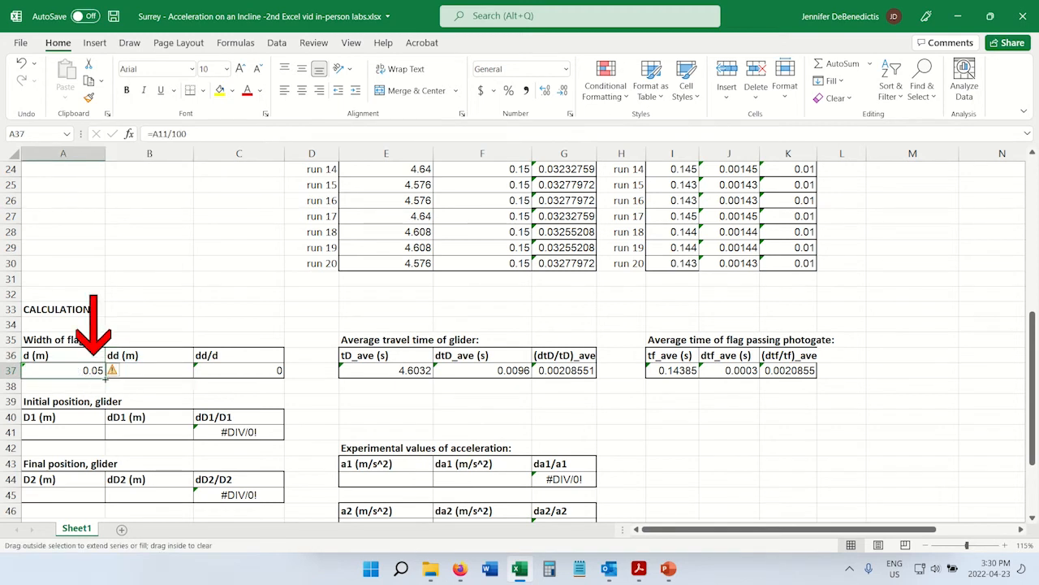
drag(105, 379, 162, 397)
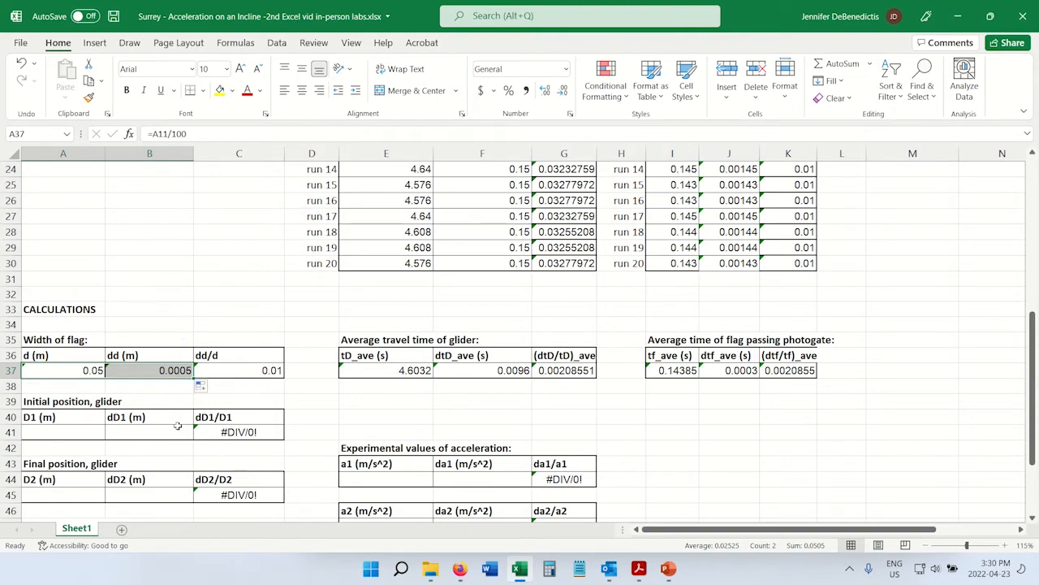
Copy the conversion formulas in A37:B37 into the initial position cells A41:B41 and the final position cells A45:B45.
scroll(201, 410, up, 5)
scroll(202, 411, up, 2)
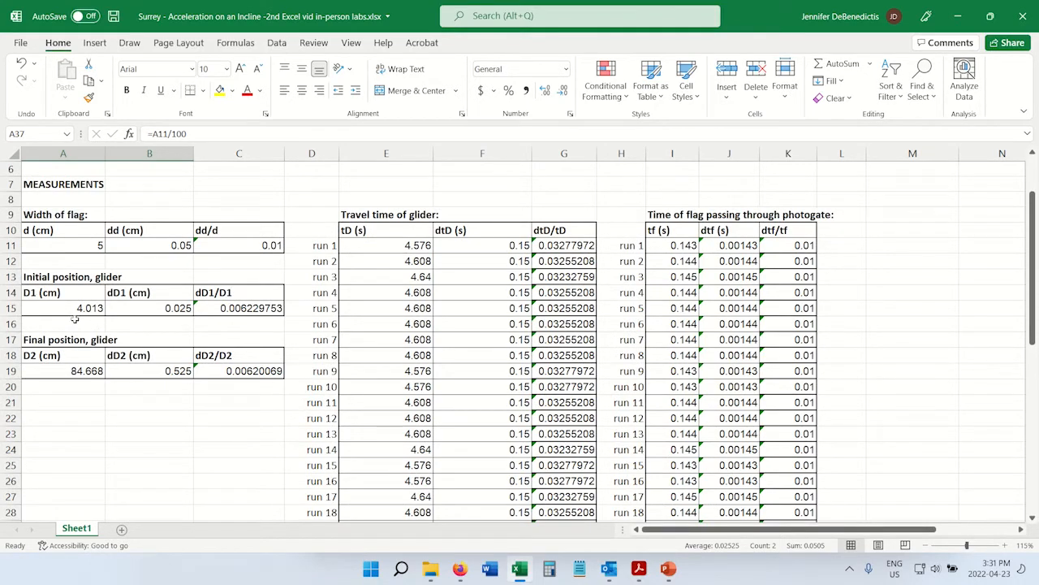
scroll(163, 358, down, 7)
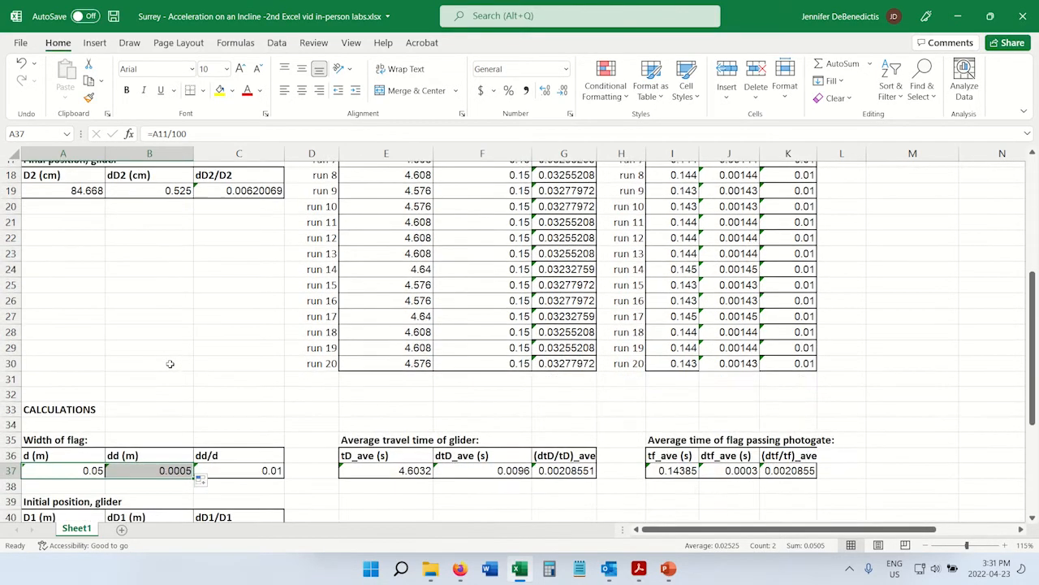
scroll(79, 453, down, 1)
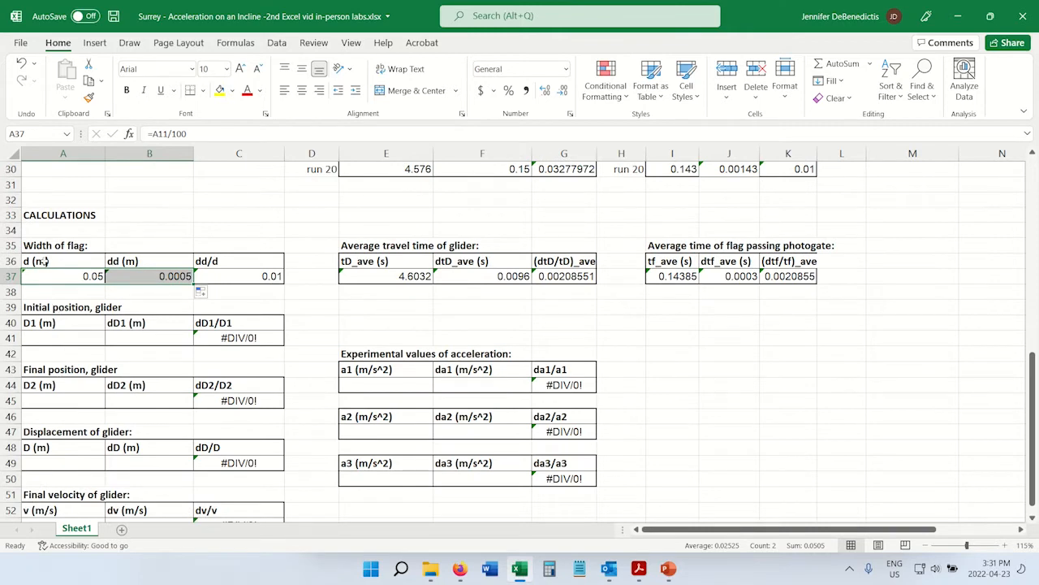
drag(40, 262, 176, 406)
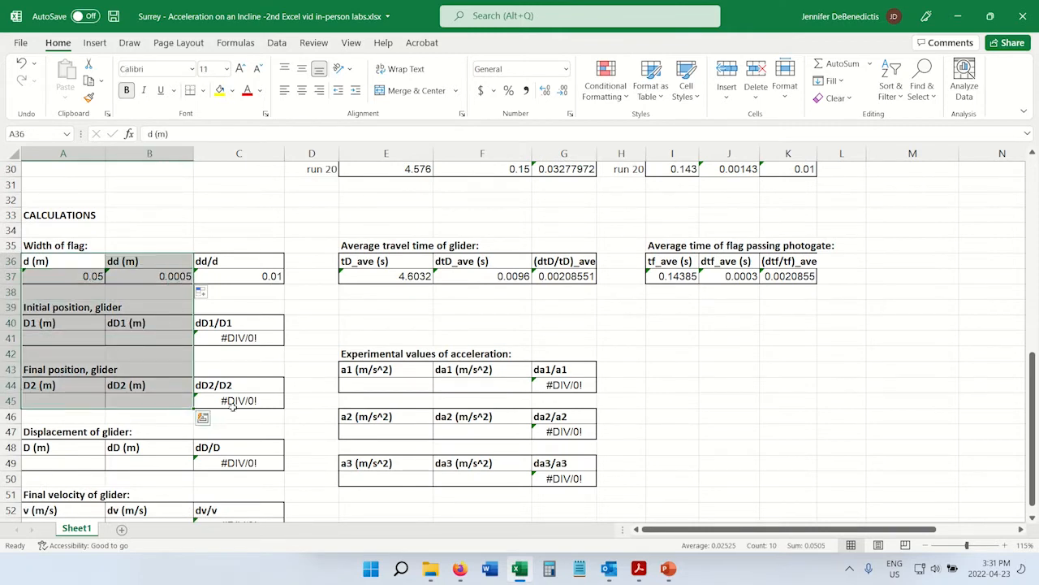
scroll(233, 408, up, 2)
scroll(233, 407, down, 1)
click(74, 327)
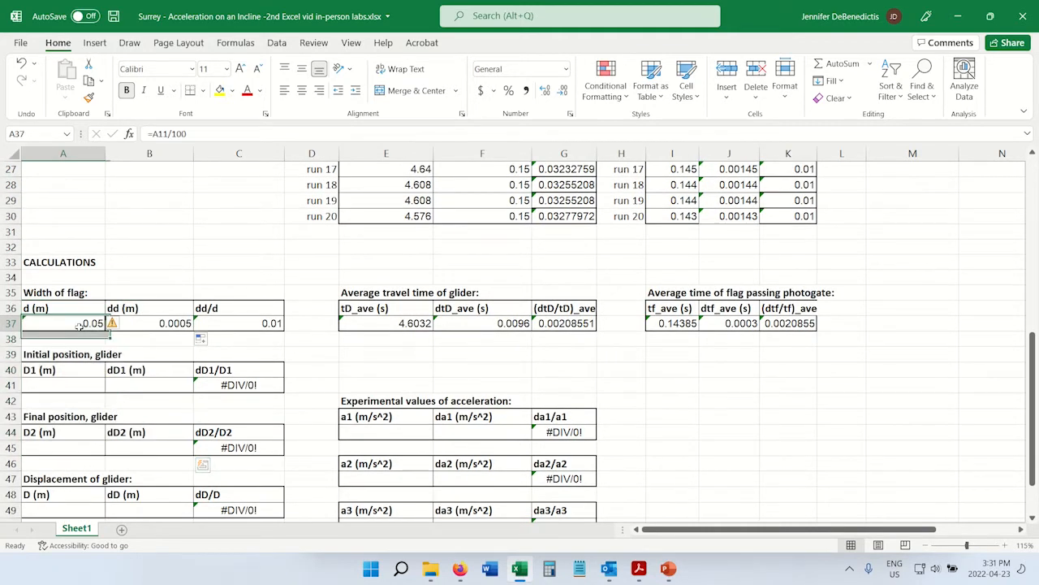
drag(67, 326, 142, 326)
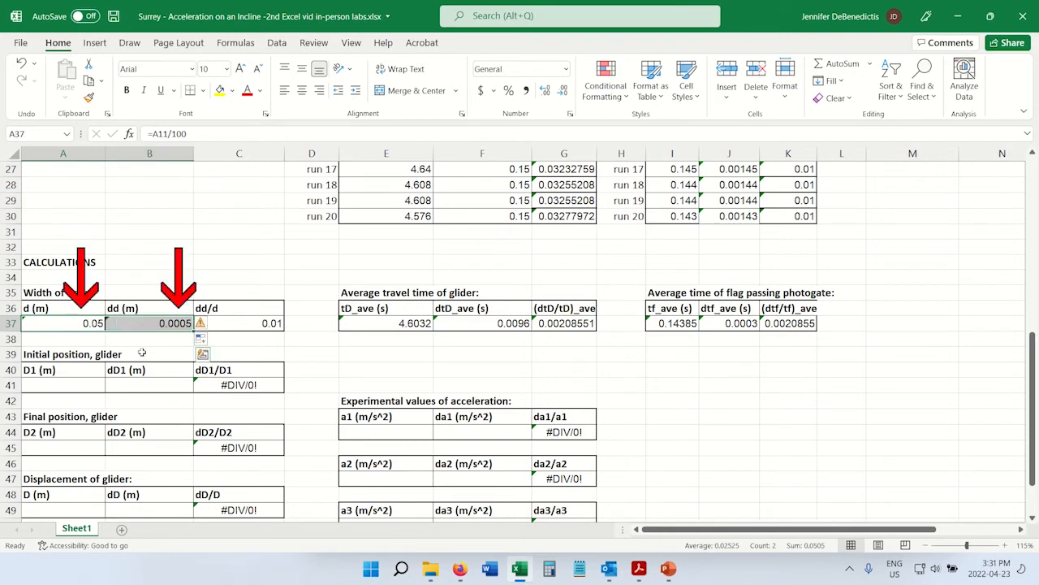
click(88, 81)
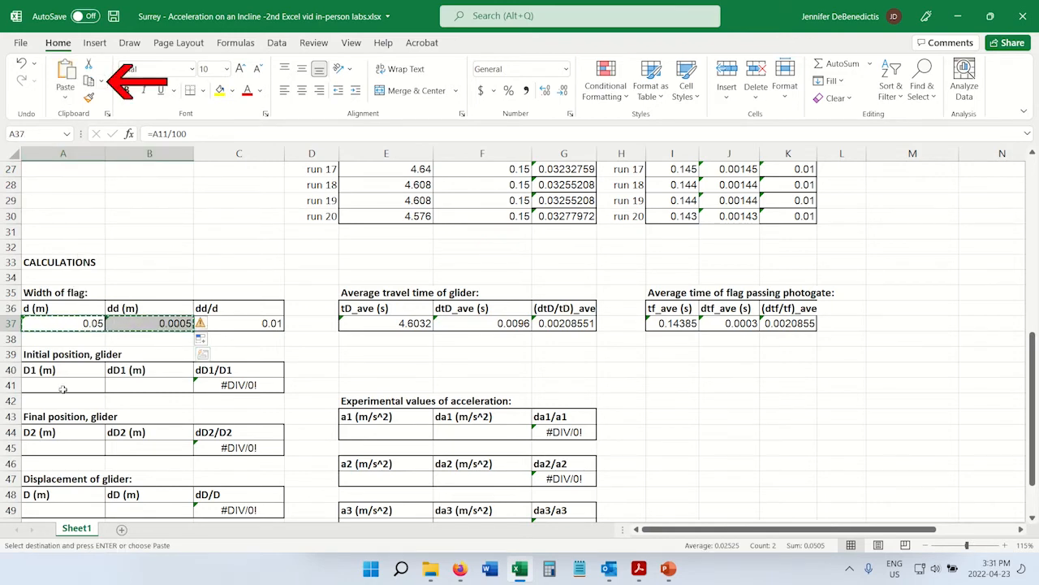
drag(65, 386, 144, 386)
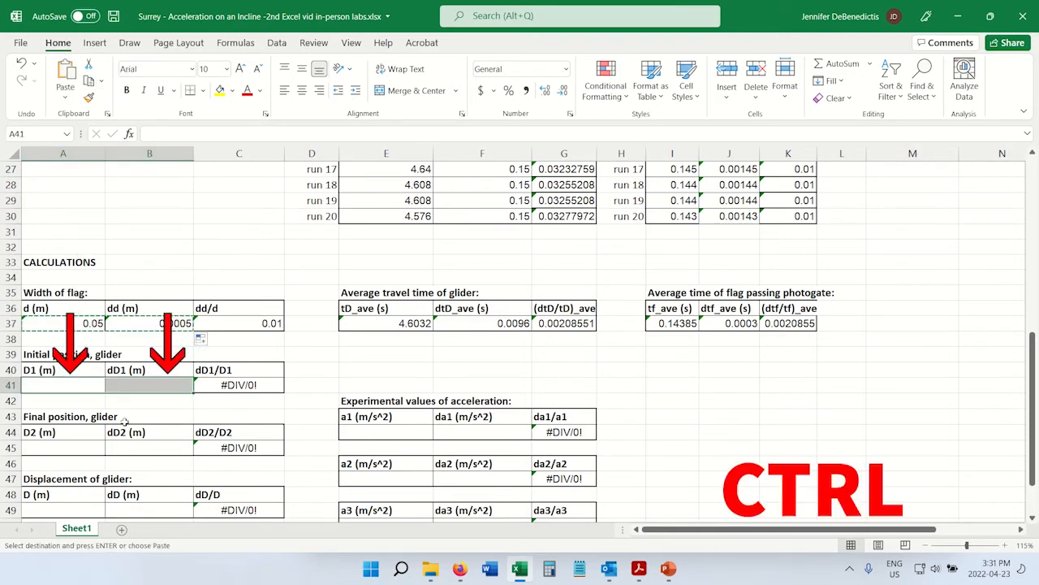
ctrl+click(96, 443)
drag(96, 444, 125, 446)
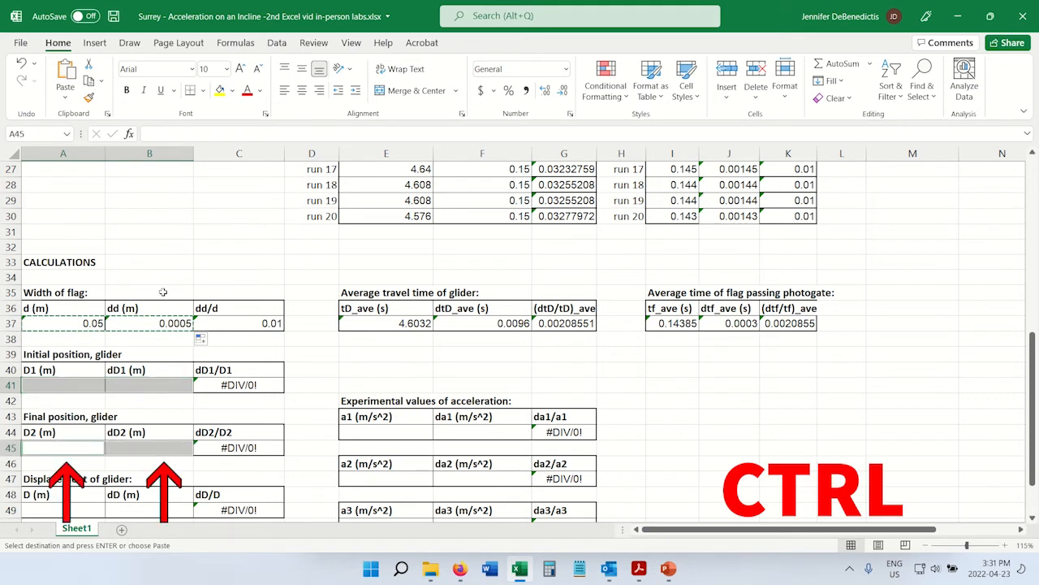
click(65, 75)
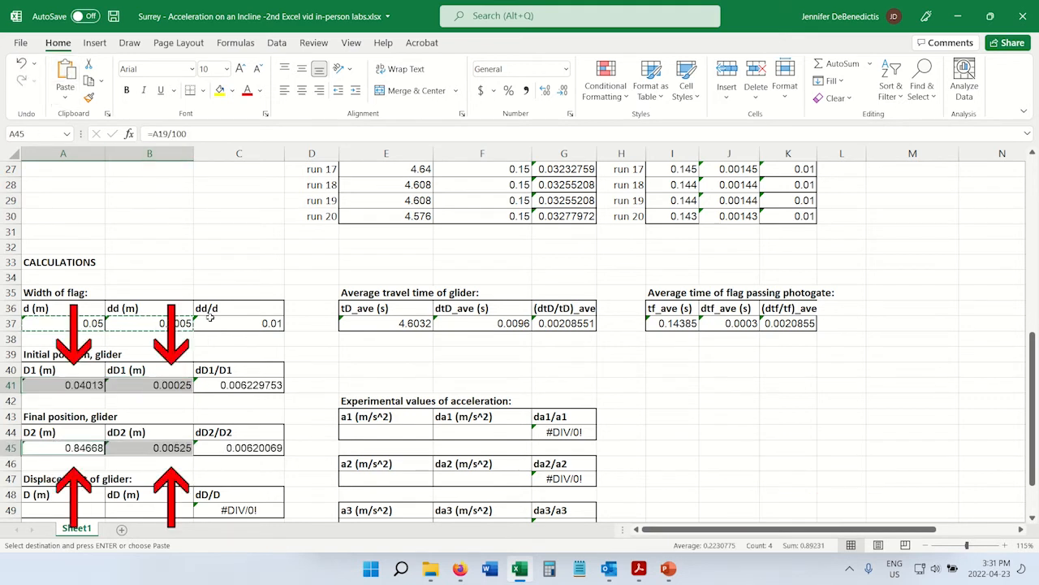
Compare the converted values in A37:B45 with the centimetre measurements in A11:B19 and inspect the D1 formula in A41.
click(214, 279)
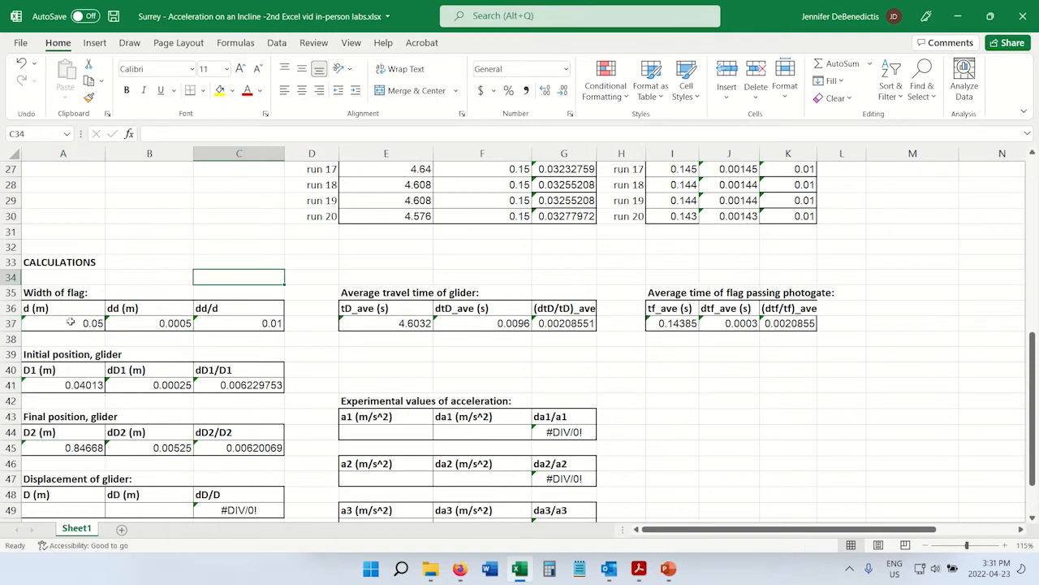
drag(52, 312, 162, 448)
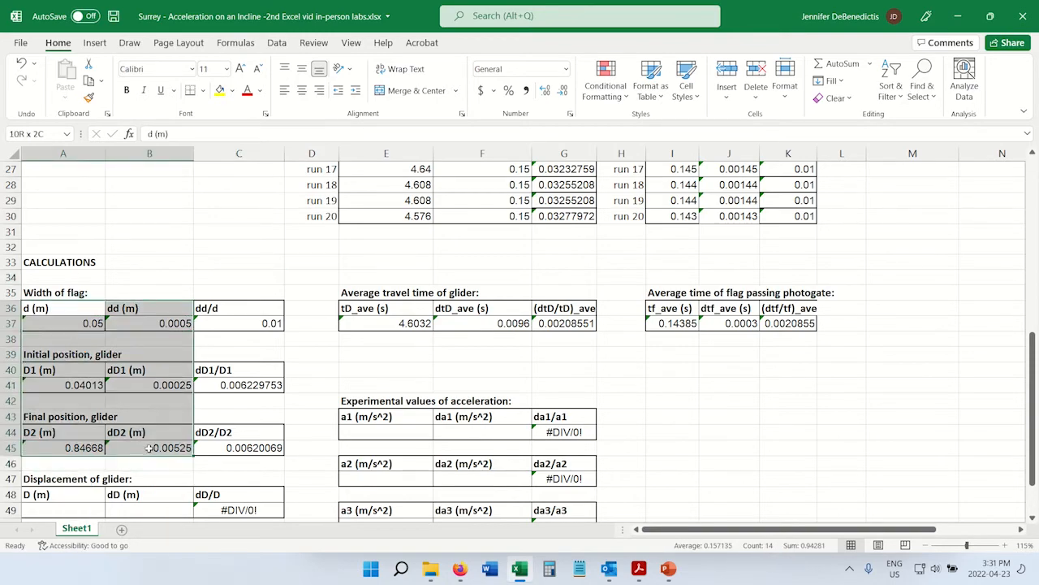
scroll(231, 323, up, 4)
scroll(231, 324, up, 4)
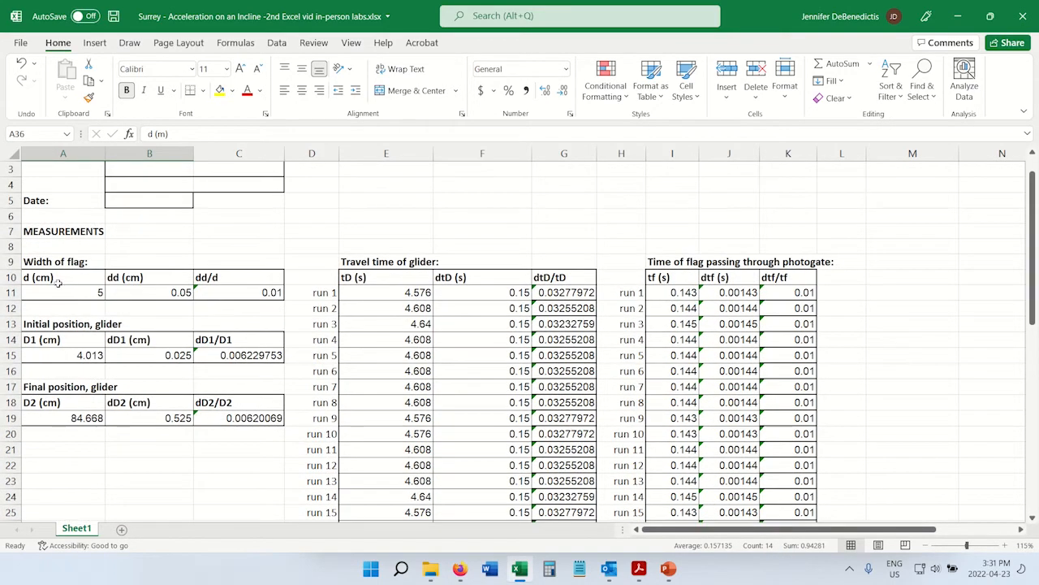
drag(59, 281, 167, 422)
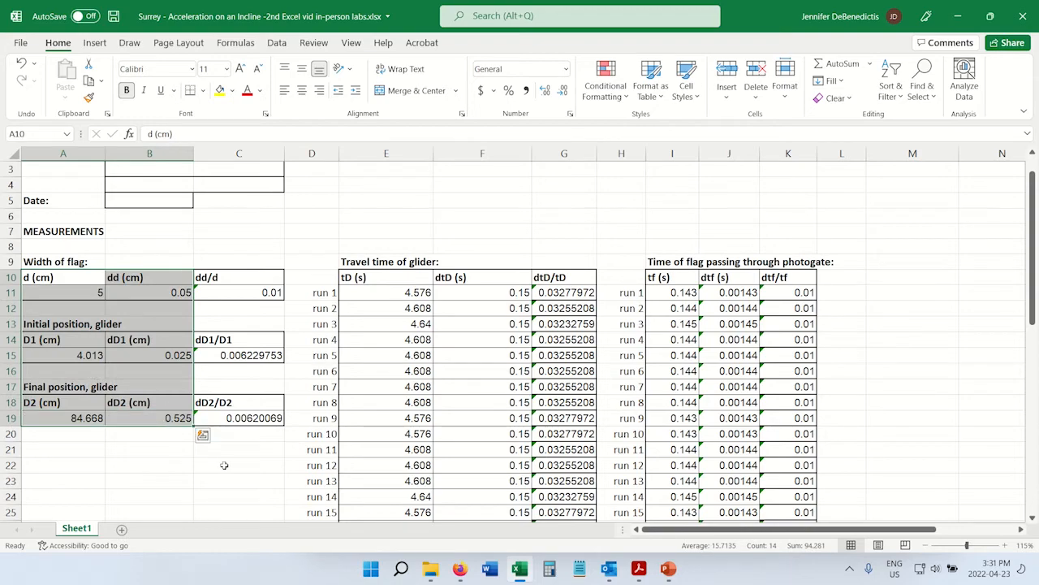
scroll(224, 465, down, 9)
double_click(88, 339)
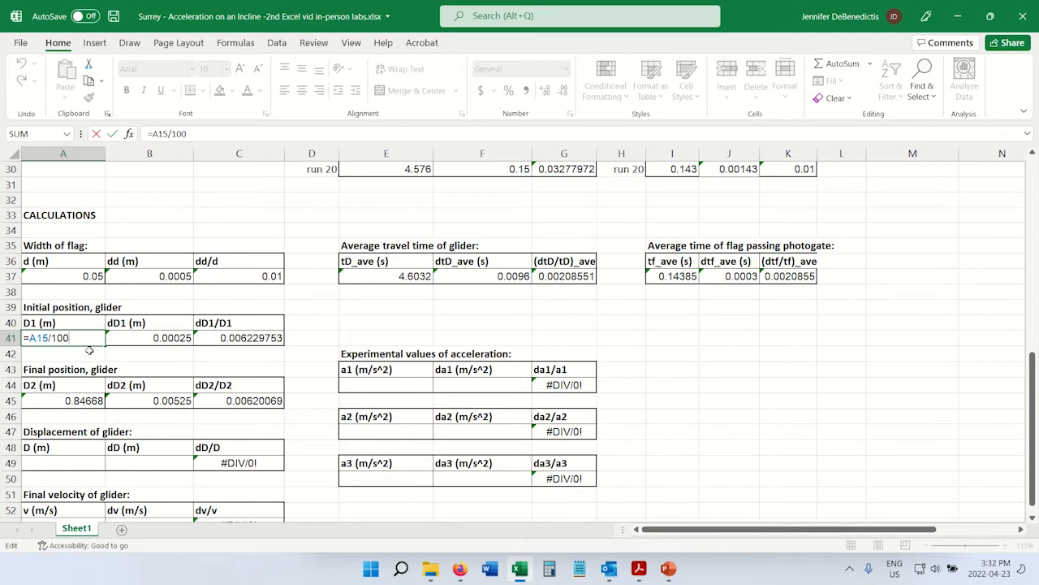
key(Escape)
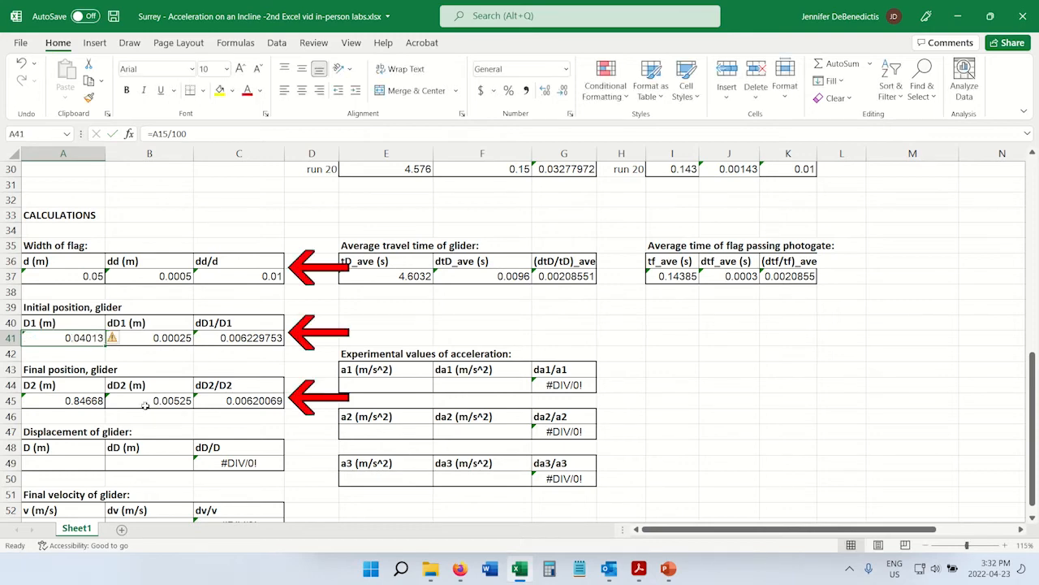
Calculate the glider displacement D (m) in A49 as final minus initial position, =A45-A41.
click(61, 463)
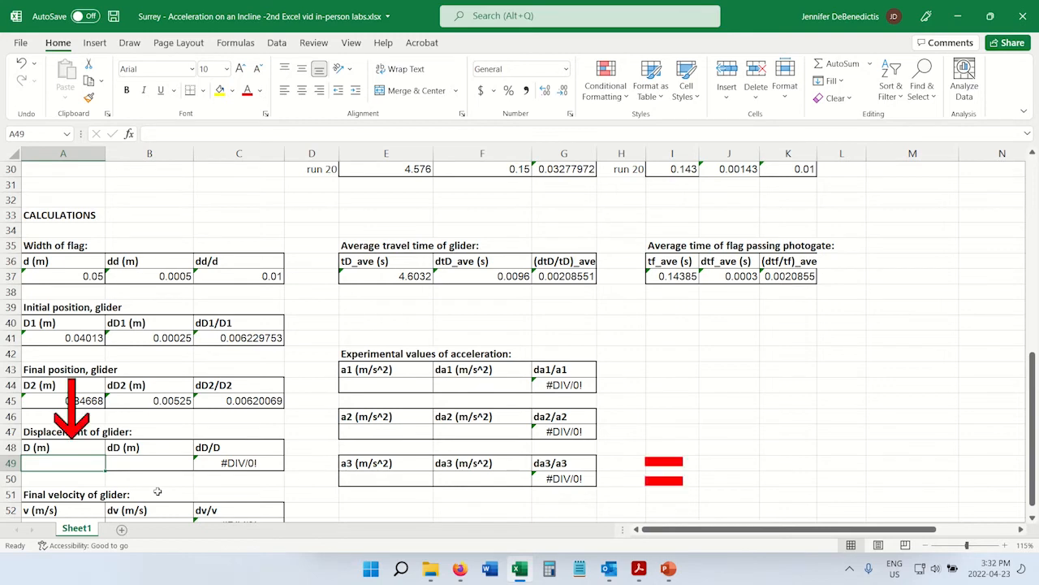
text(=)
click(79, 400)
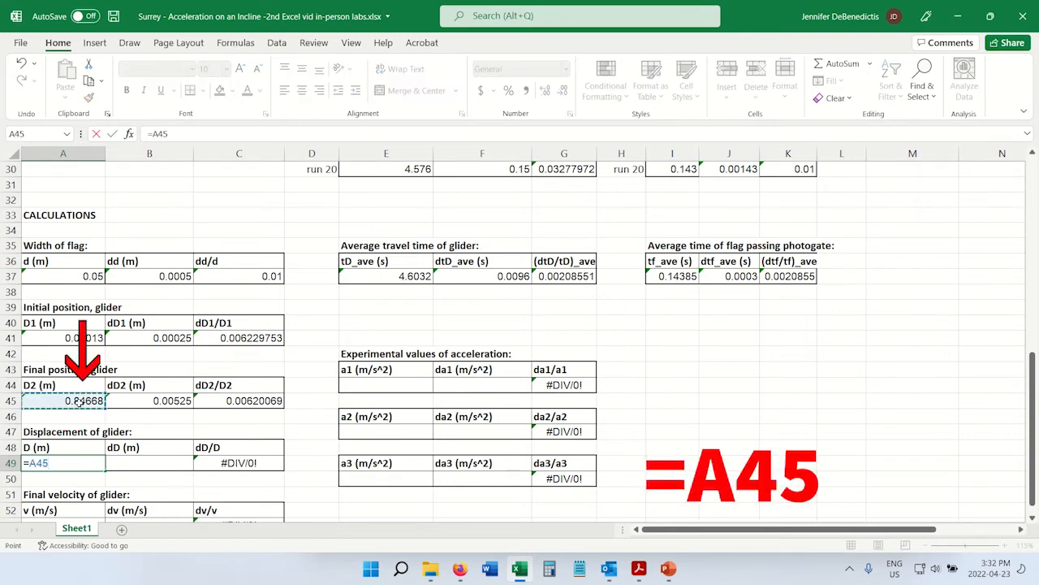
text(-)
click(73, 339)
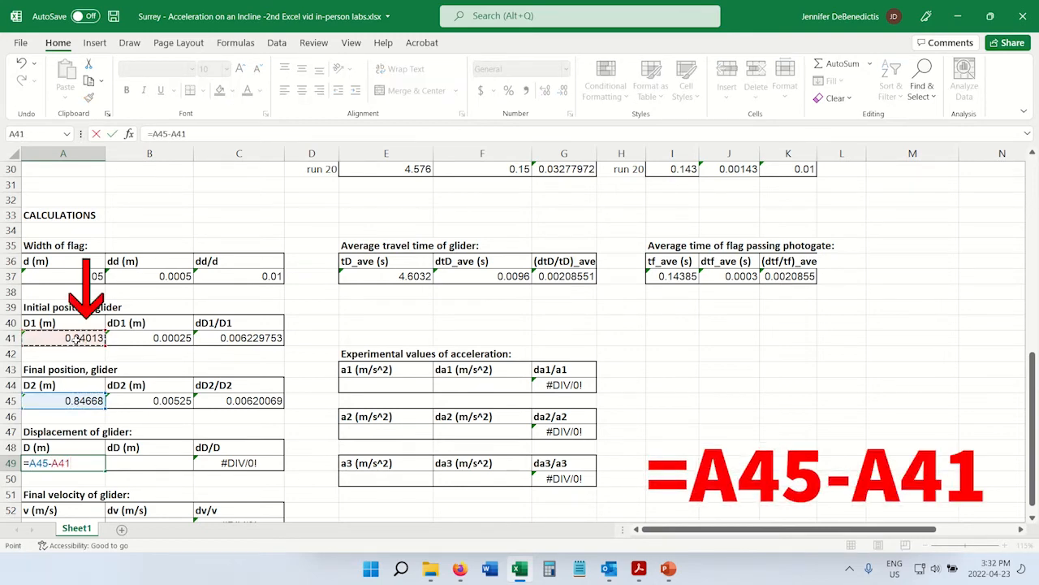
key(Return)
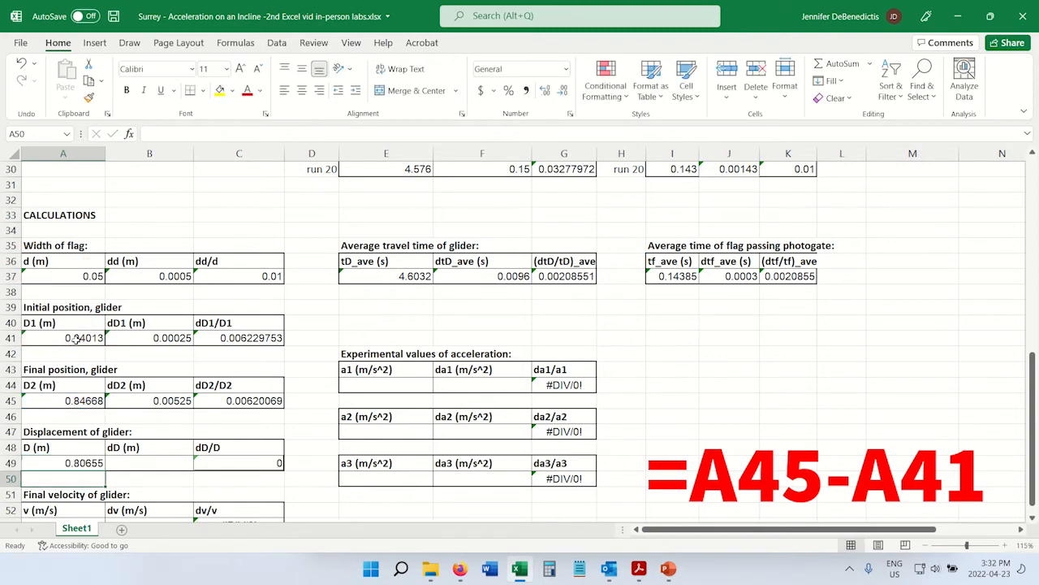
Calculate the displacement uncertainty dD (m) in B49 from both position uncertainties with =SQRT(B45^2+B41^2).
click(146, 462)
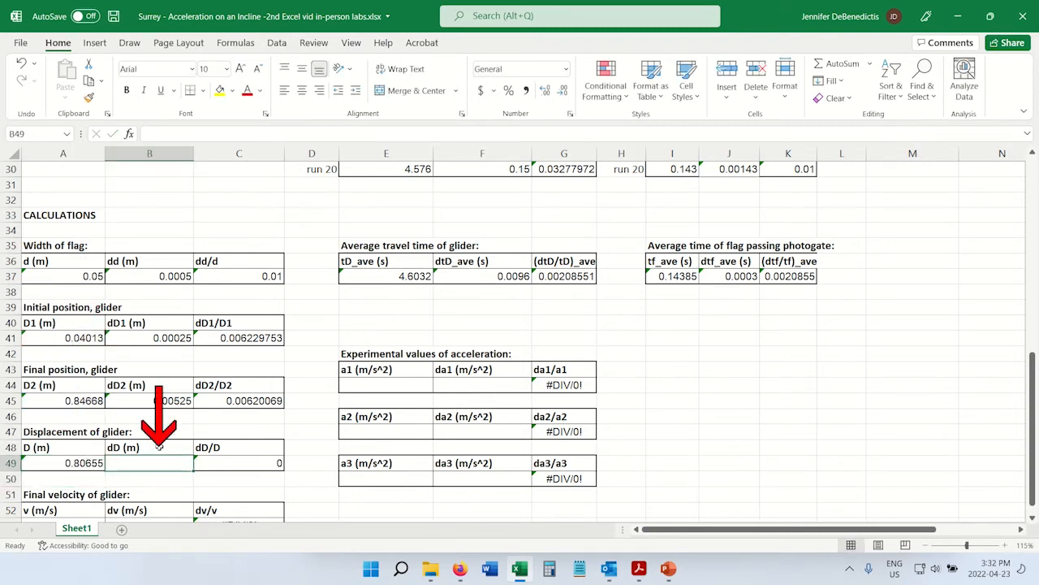
drag(160, 448, 164, 462)
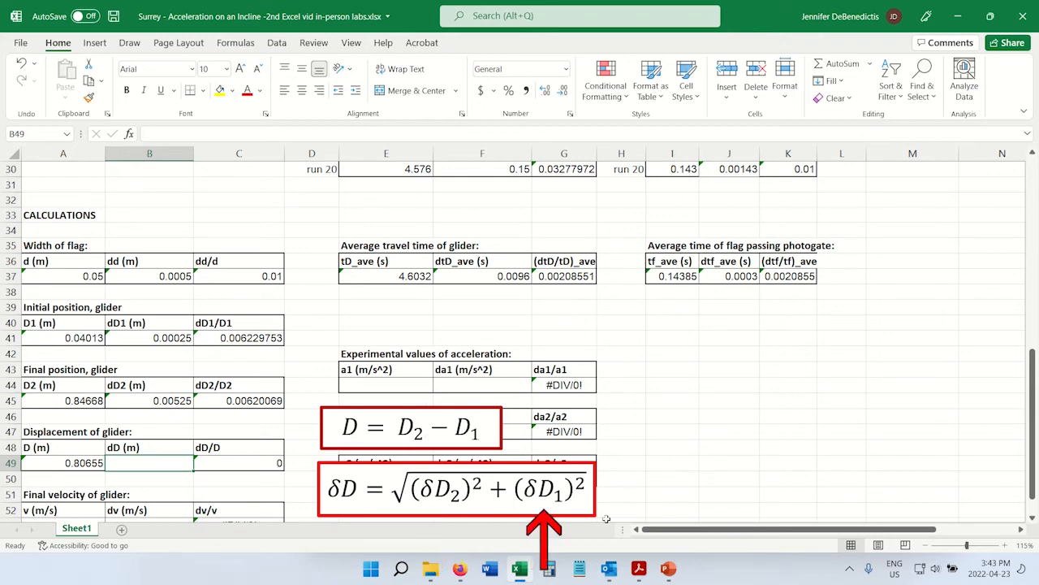
text(=)
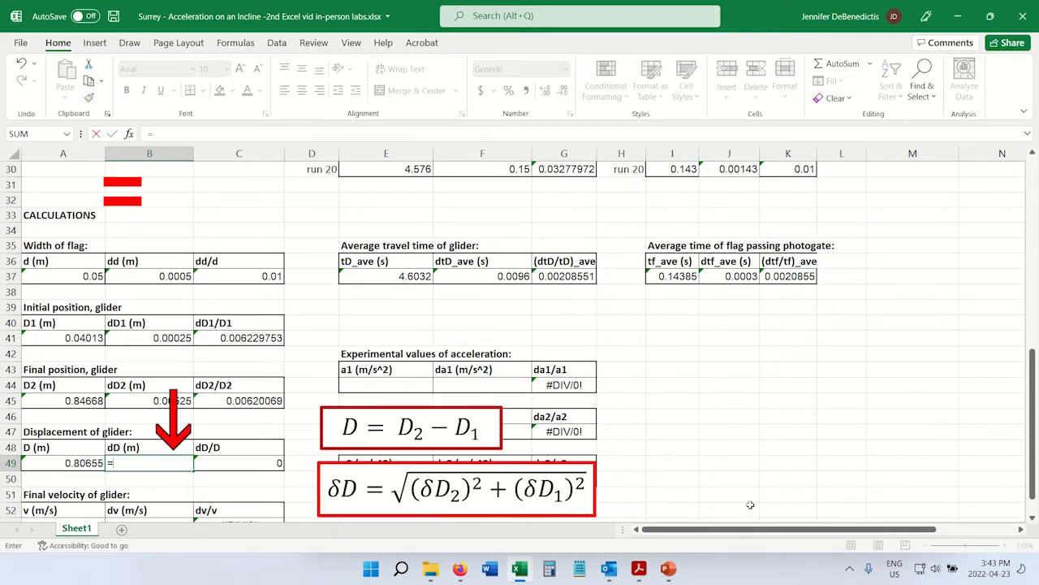
text(sqrt)
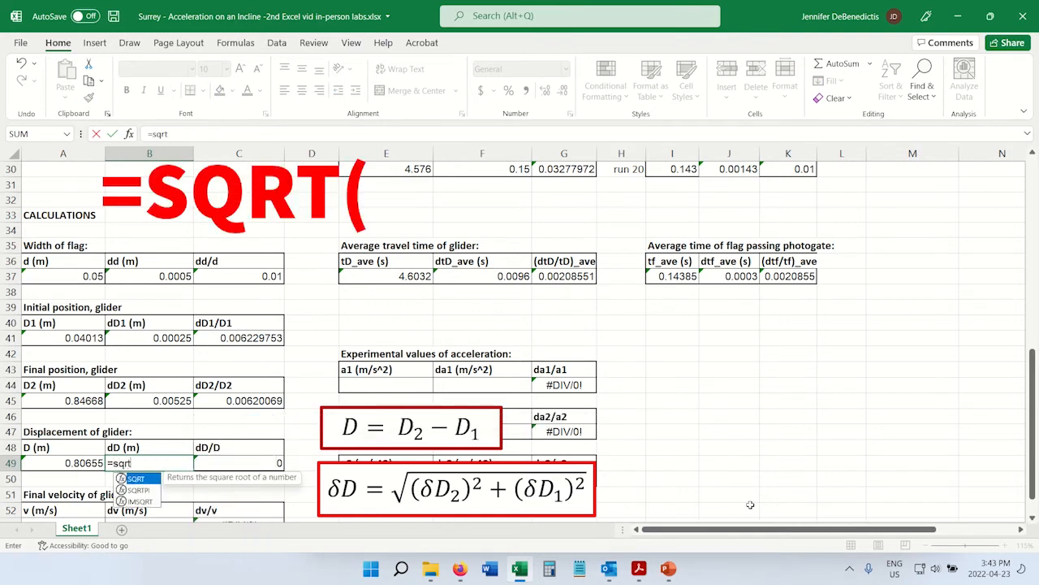
text(()
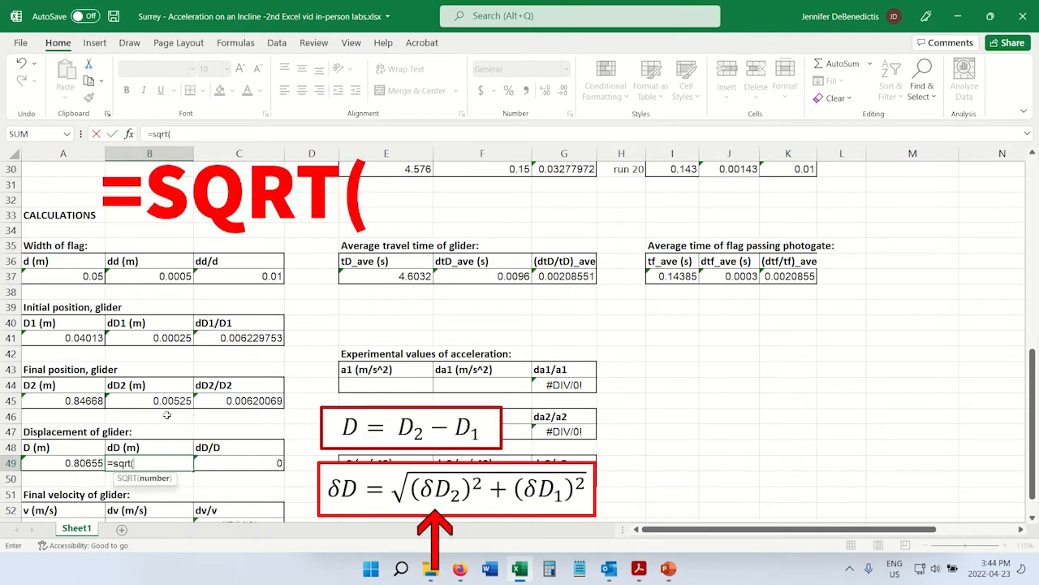
click(159, 400)
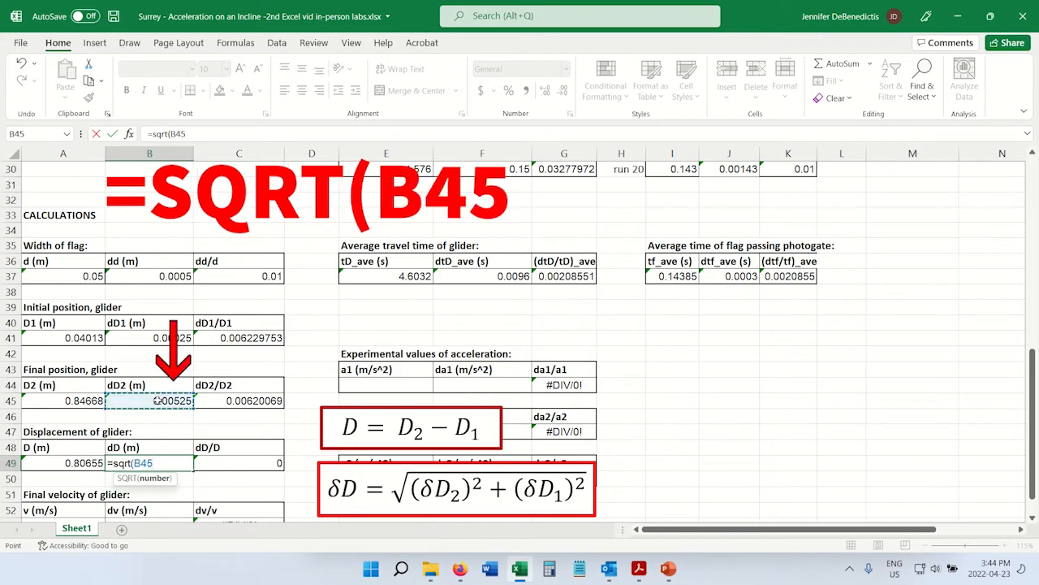
text(^2)
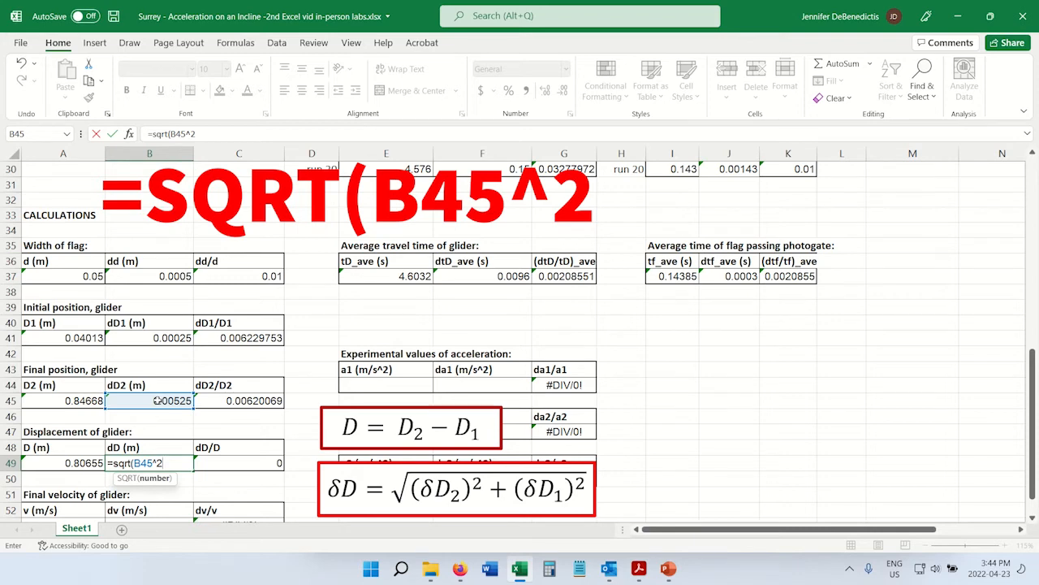
text(+)
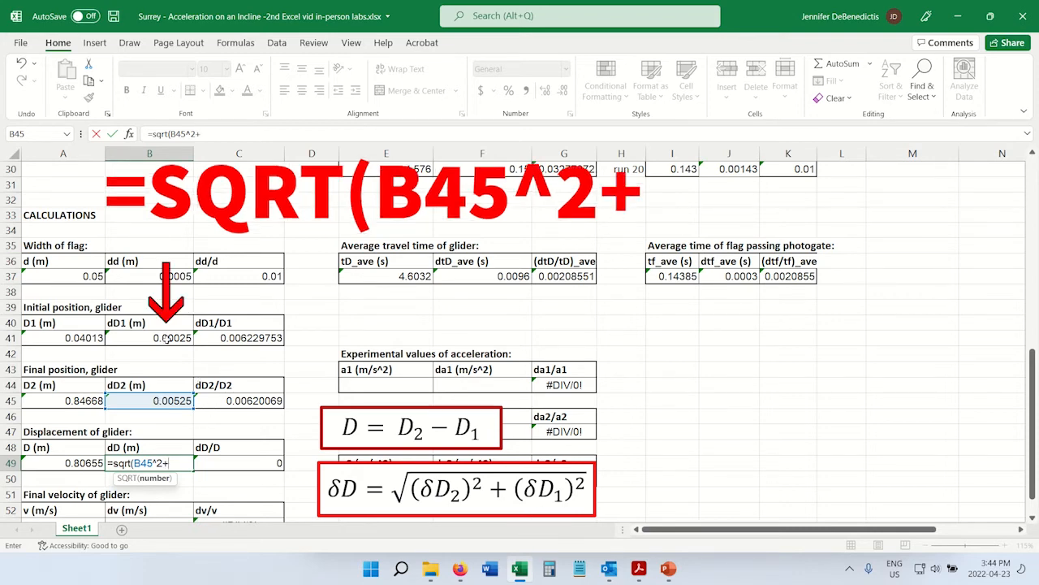
click(165, 336)
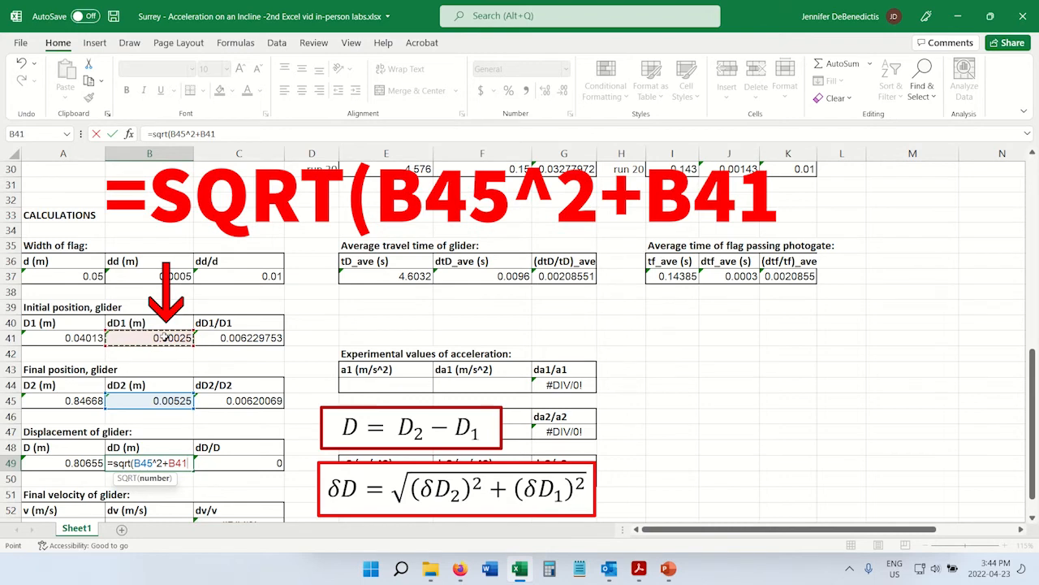
text(^2)
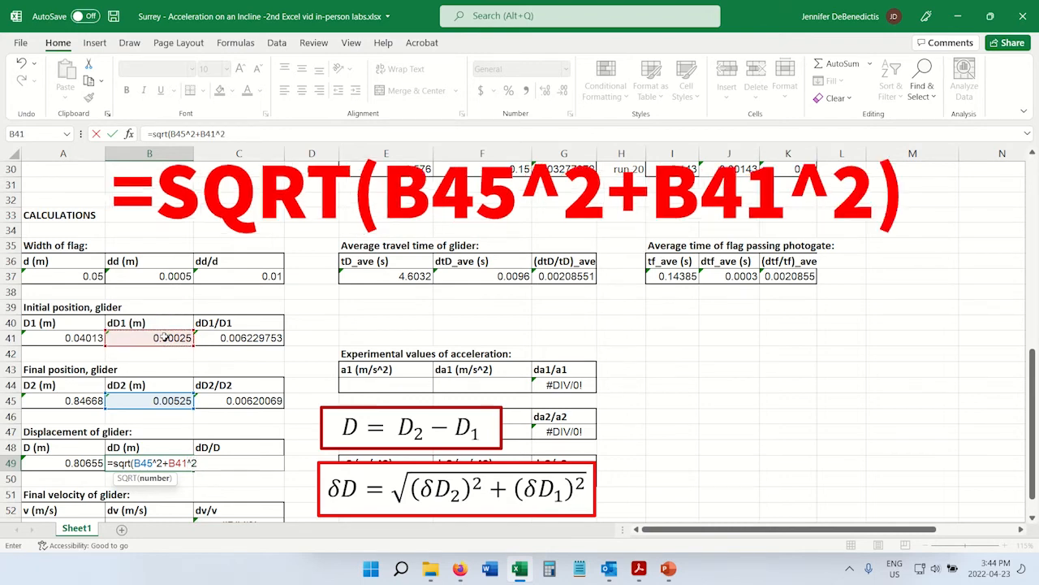
text())
key(Return)
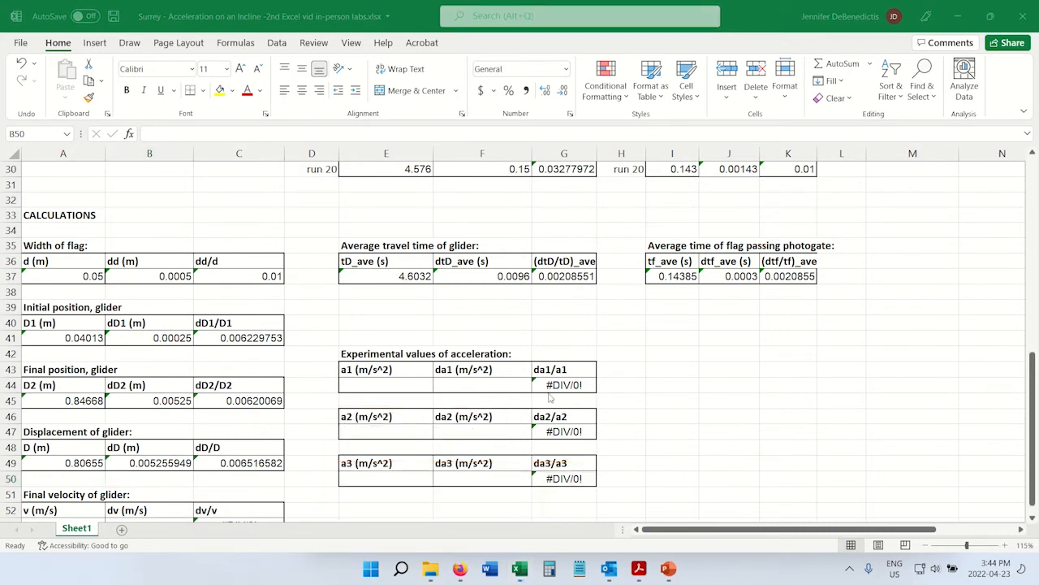
Calculate the first experimental acceleration a1 (m/s^2) in E44 from displacement and average travel time with =2*A49/E37^2.
drag(370, 370, 487, 387)
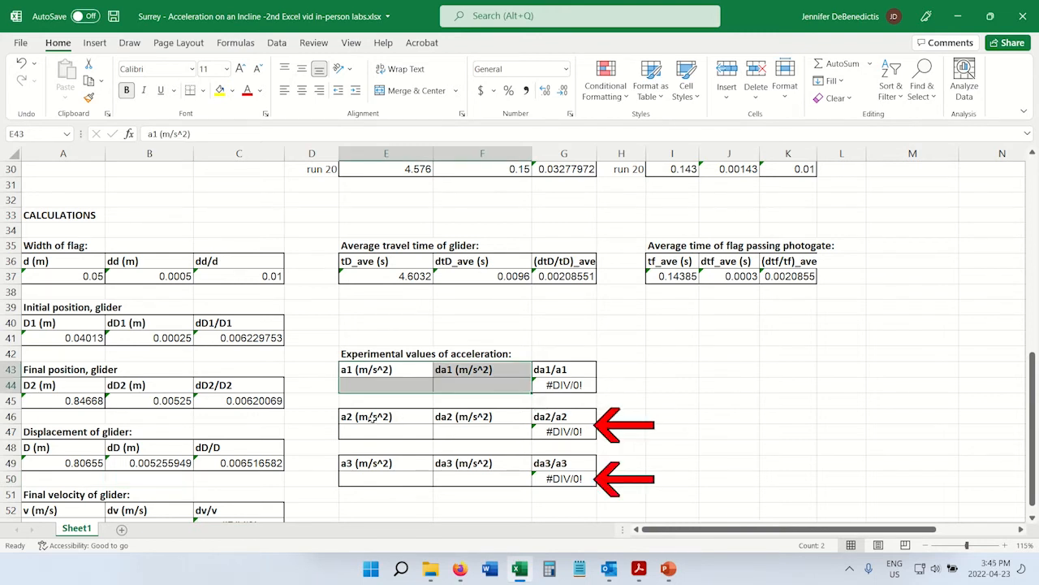
drag(370, 417, 478, 475)
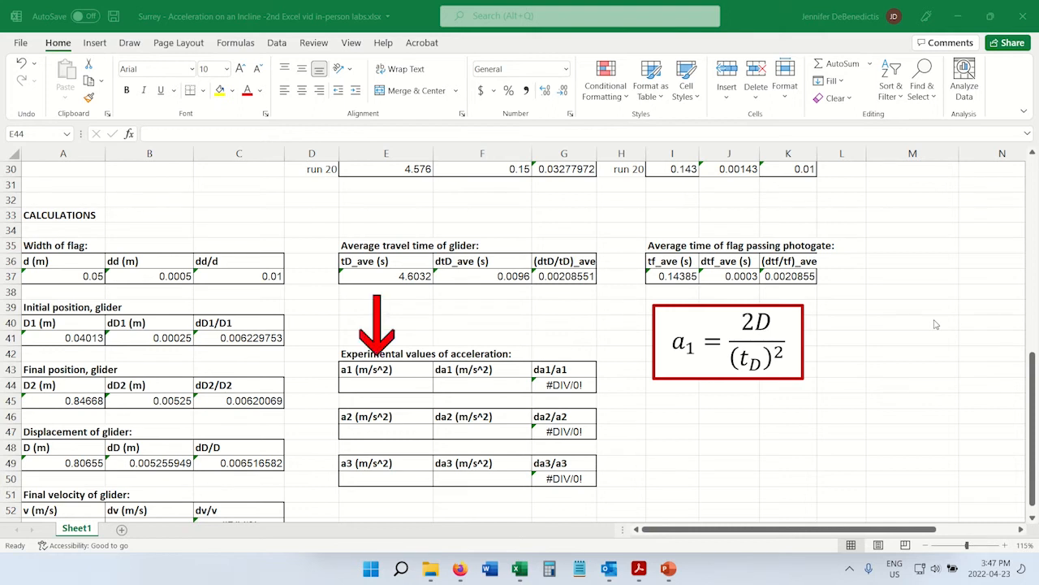
click(404, 384)
text(=)
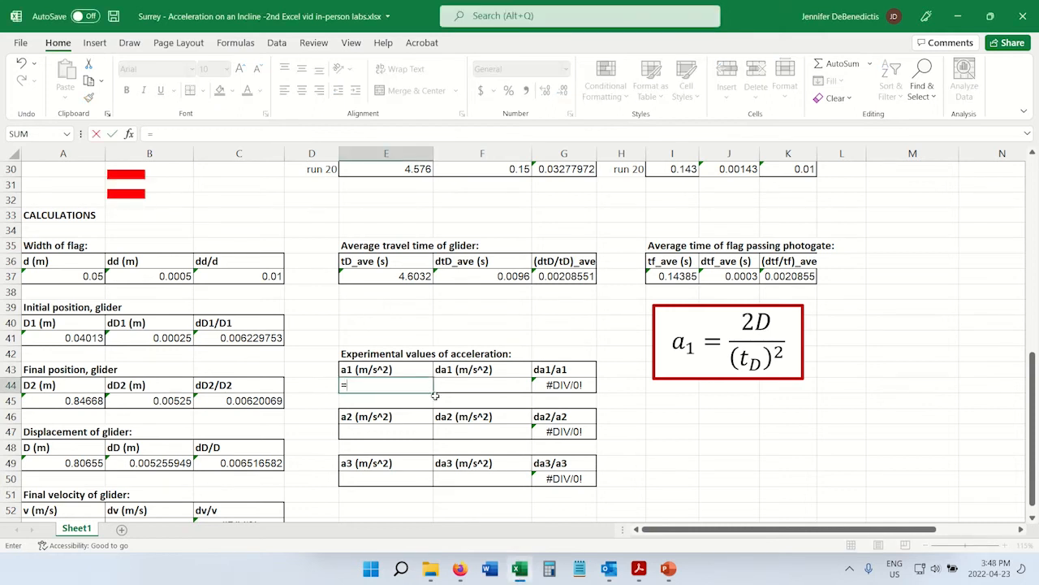
text(2*)
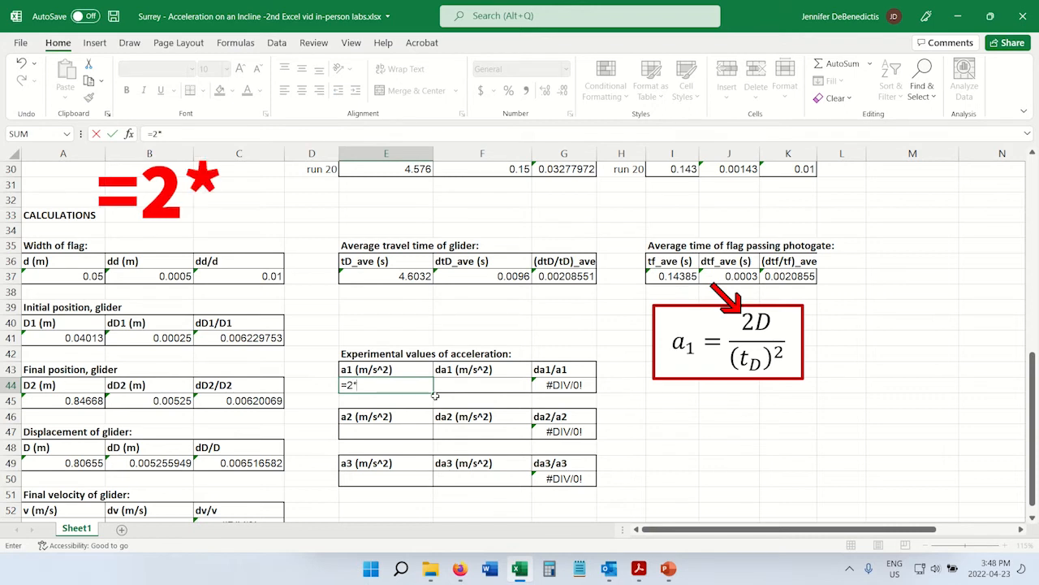
click(55, 463)
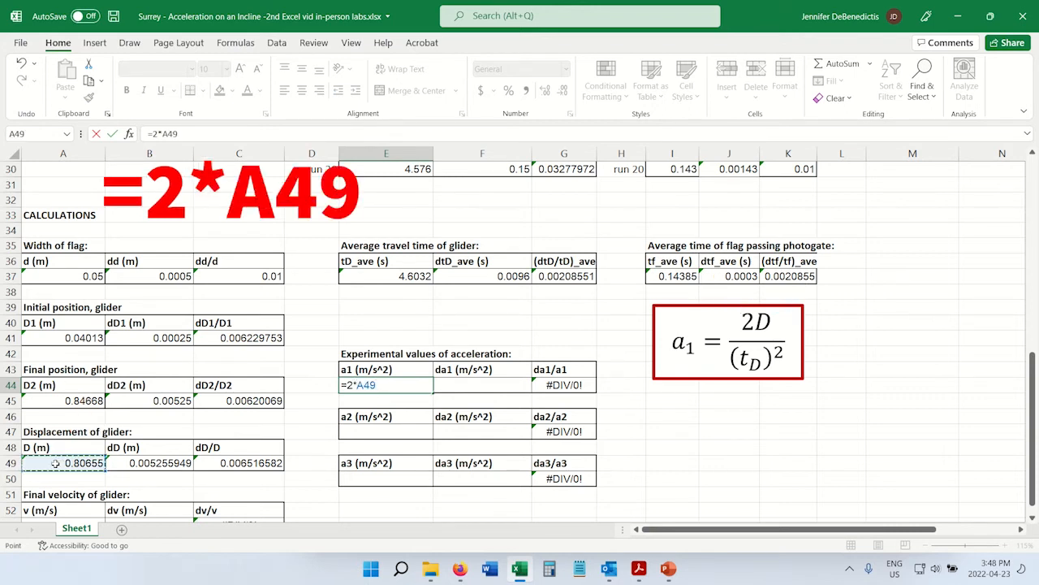
text(/)
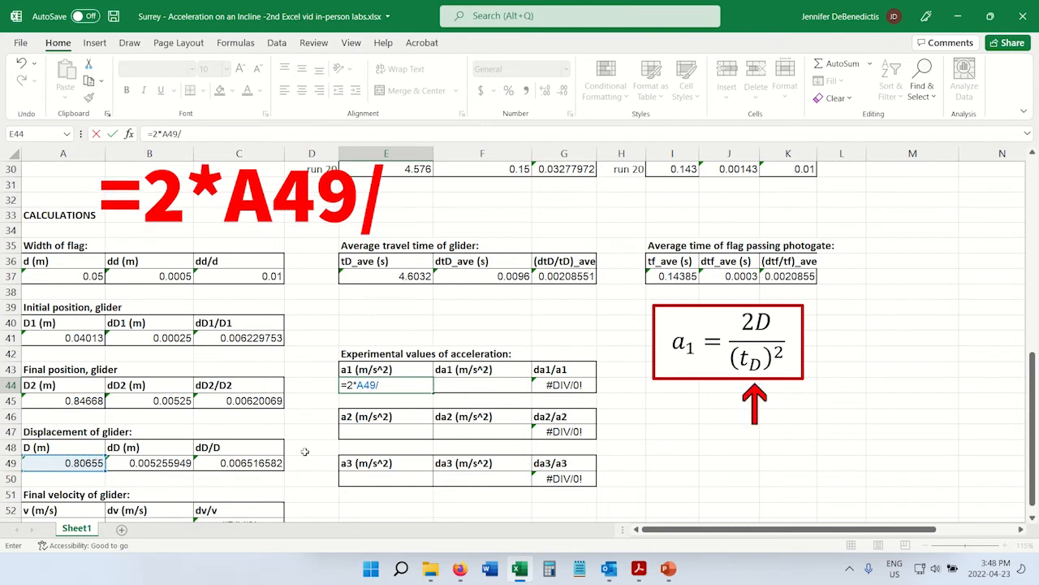
click(410, 276)
text(^)
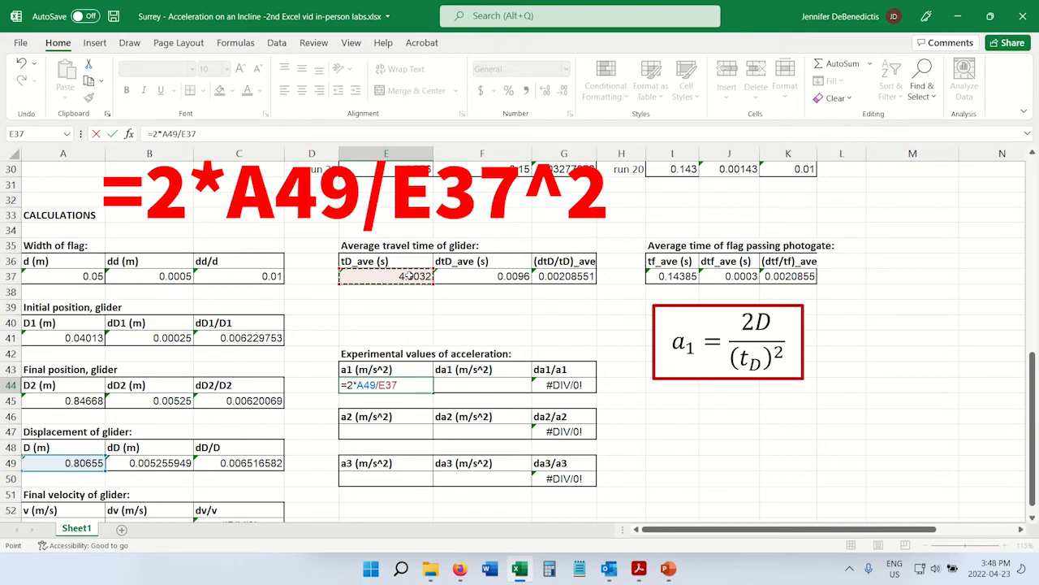
text(2)
key(Tab)
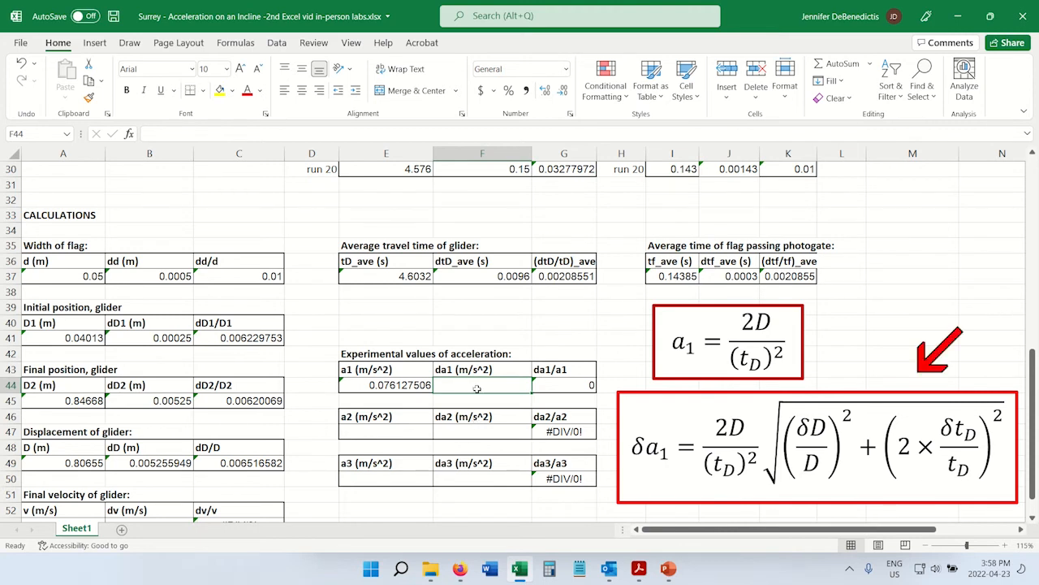
Calculate the acceleration uncertainty da1 (m/s^2) in F44 with =E44*SQRT(C49^2+(2*G37)^2).
drag(480, 371, 487, 385)
click(502, 387)
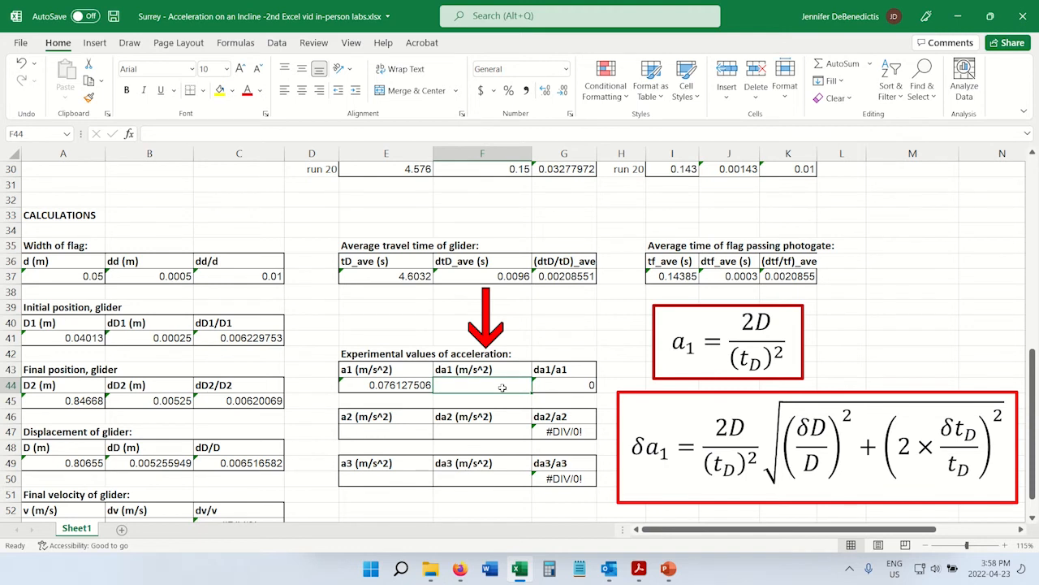
text(=)
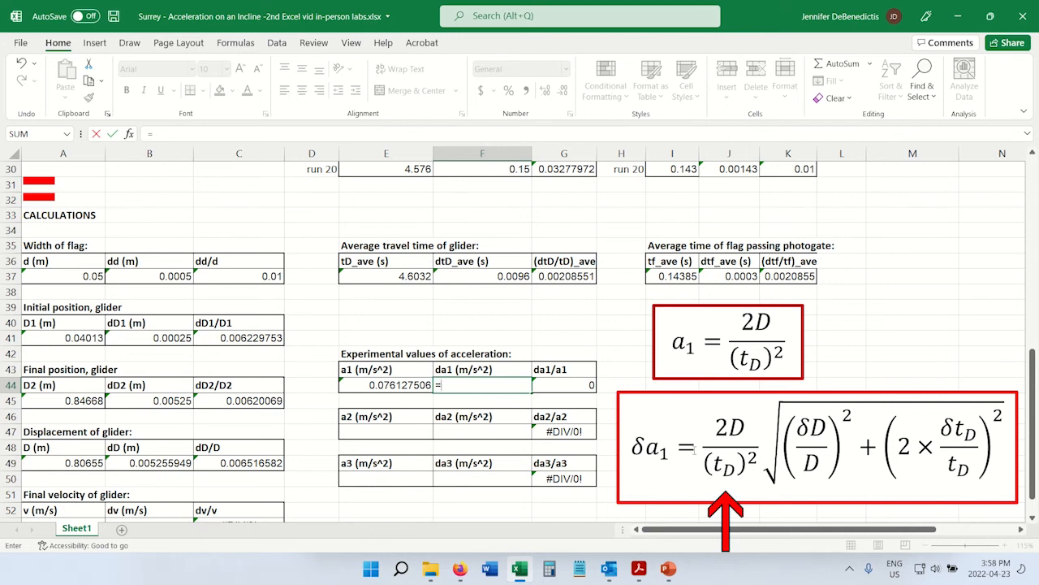
click(395, 385)
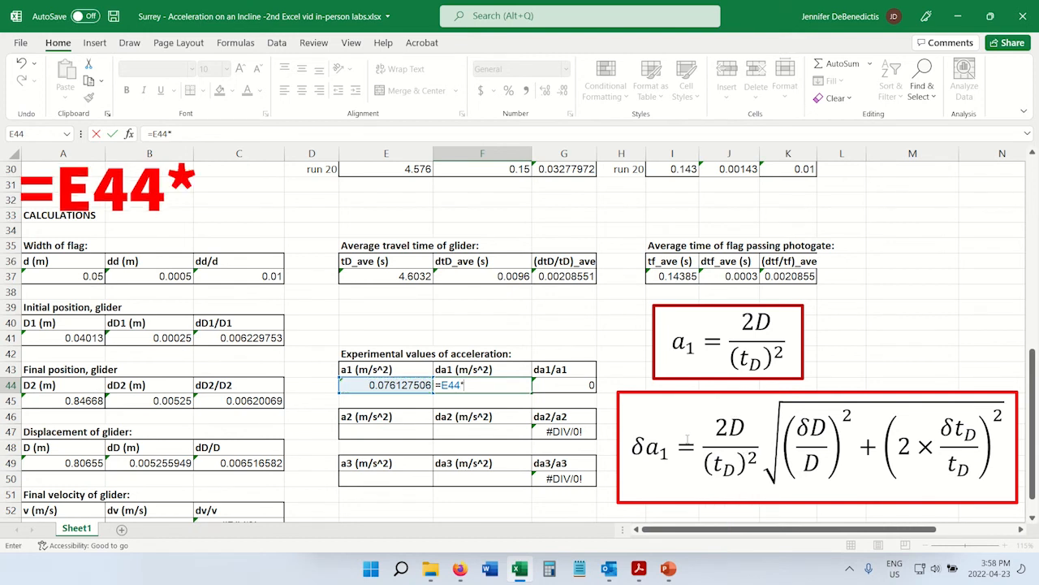
text(*sqrt()
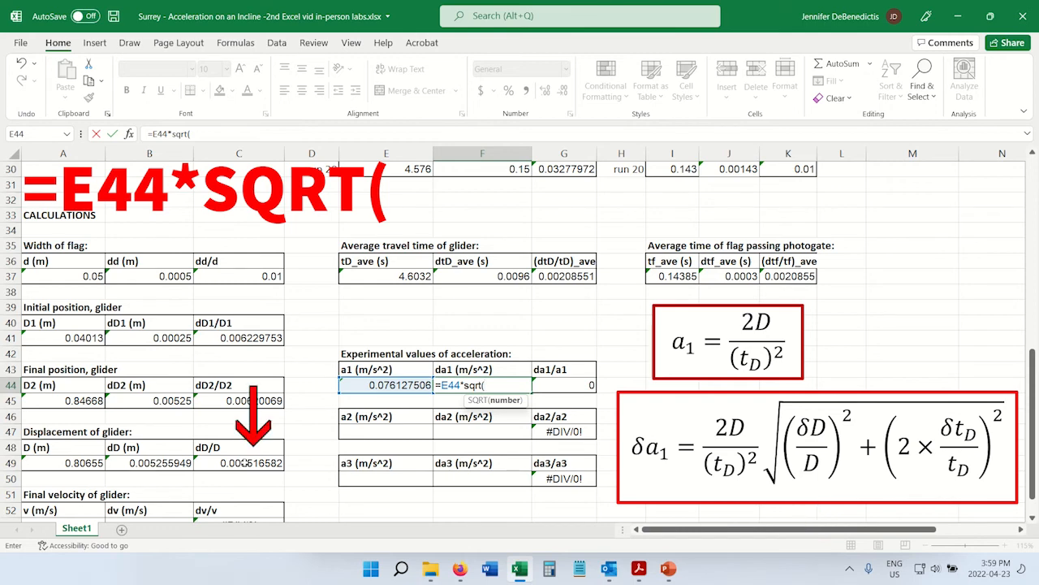
click(246, 462)
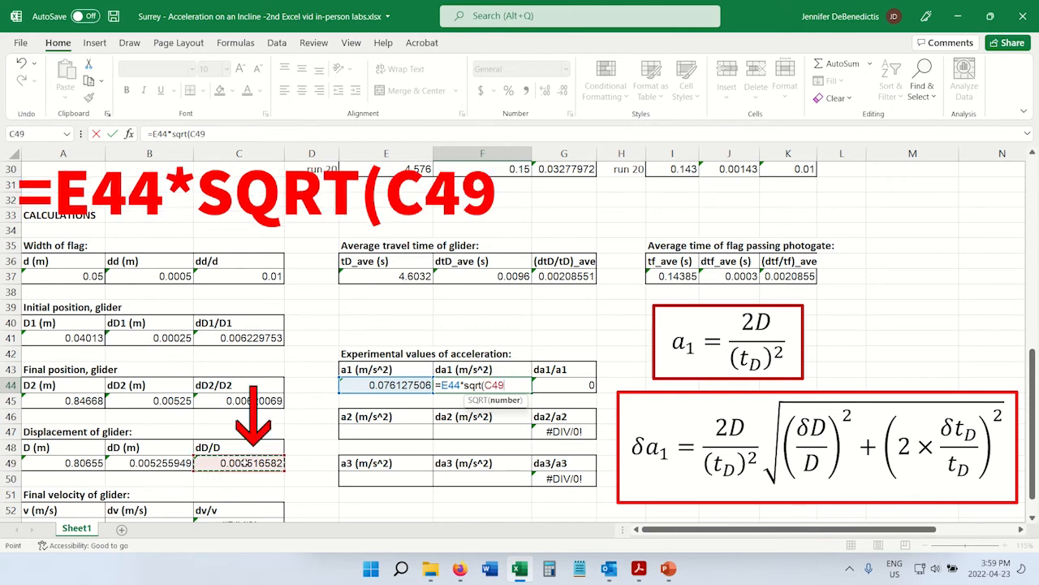
text(^2+)
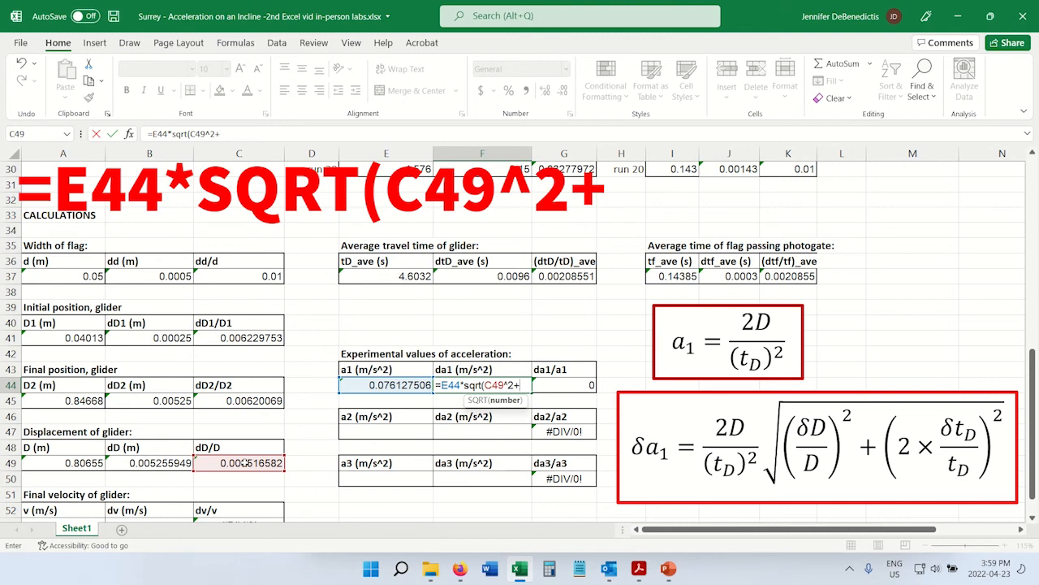
text(()
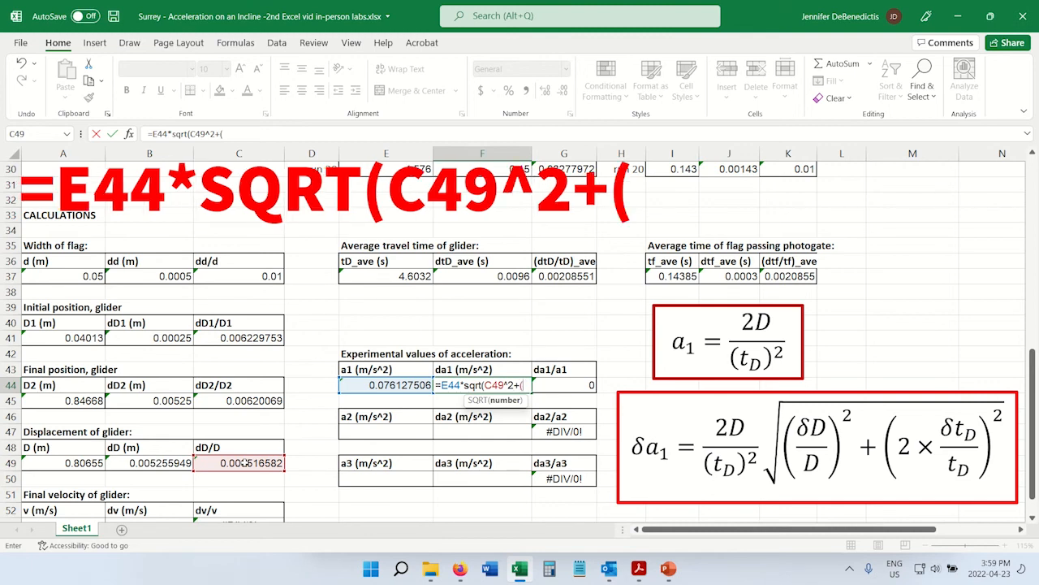
text(2*)
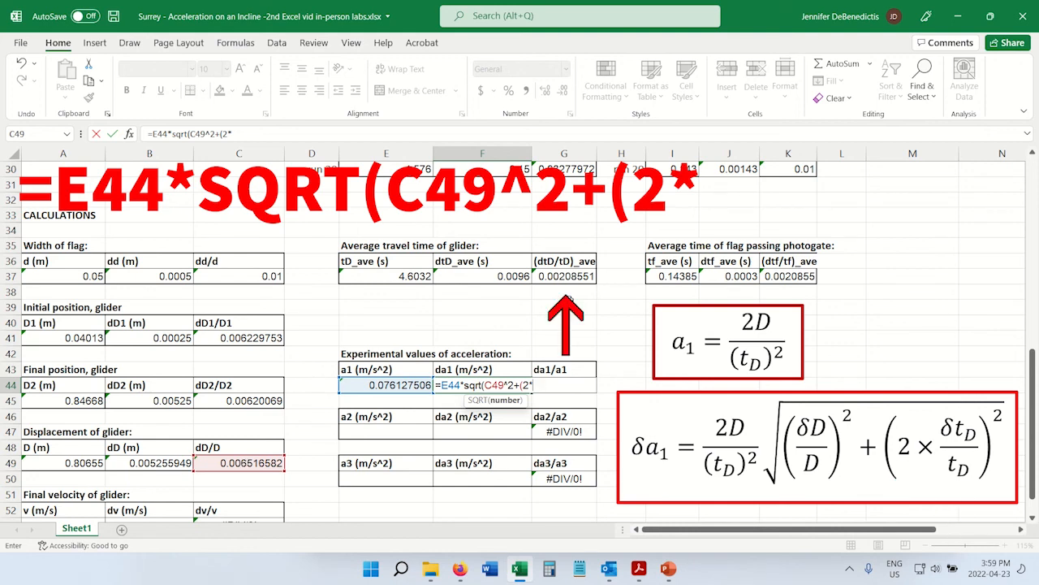
click(568, 276)
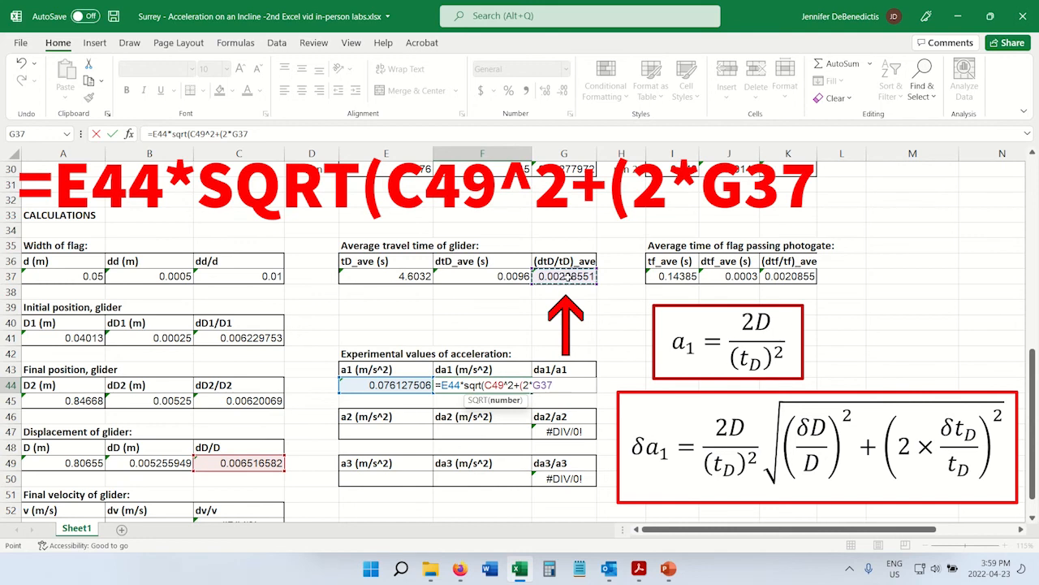
text())
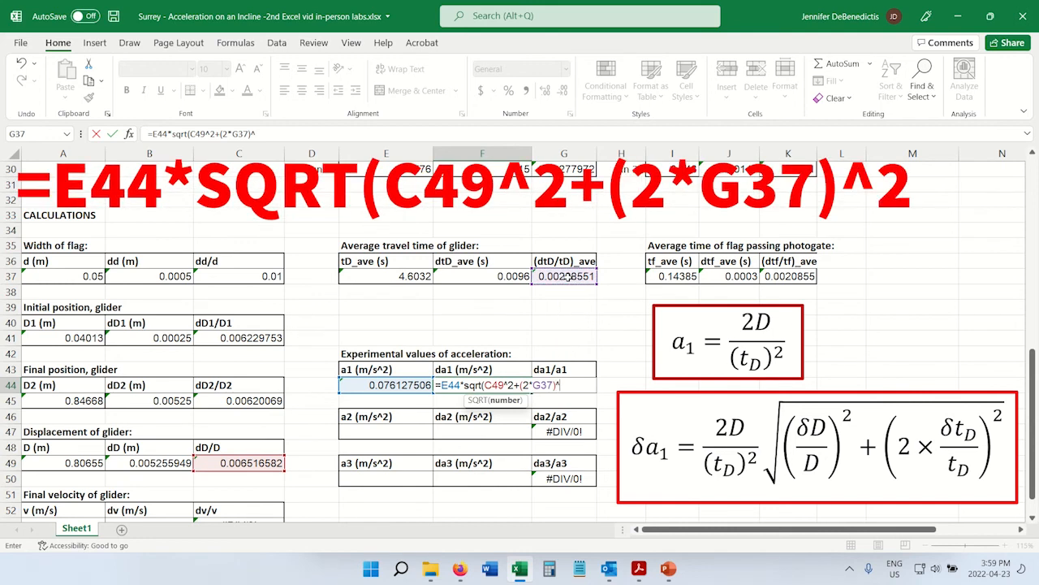
text(^2))
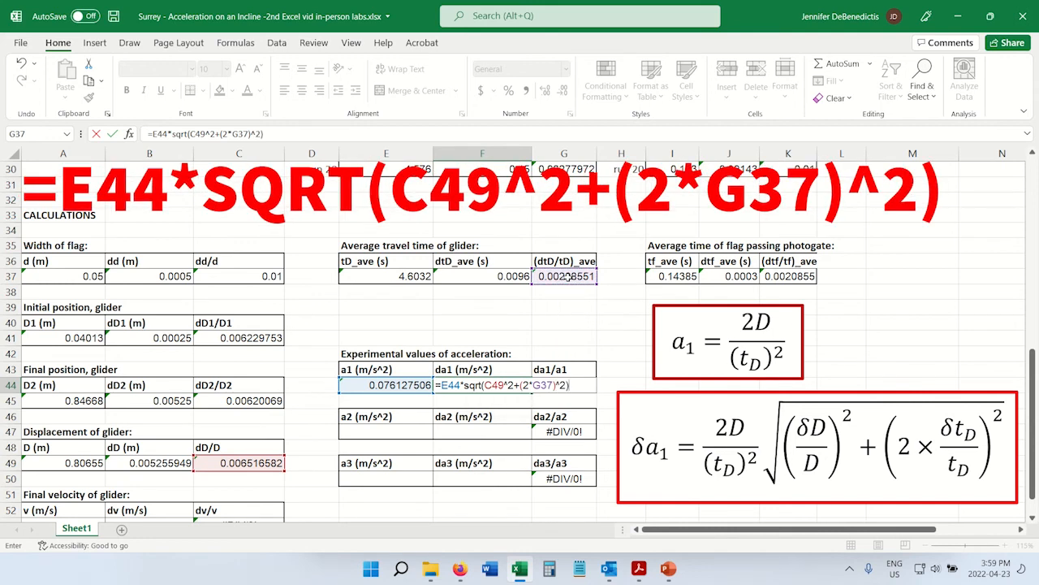
key(Return)
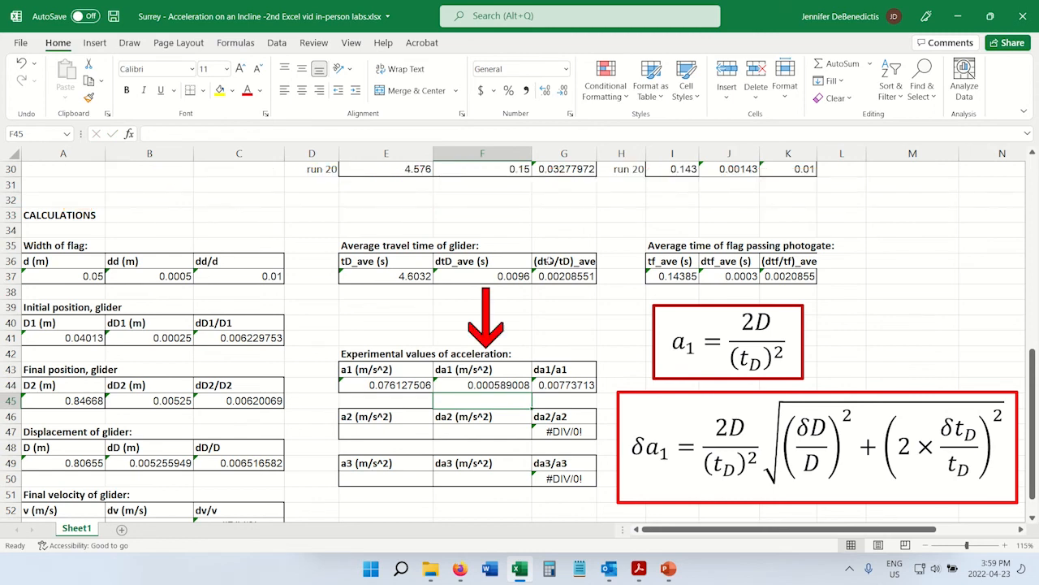
Inspect the da1 formula in F44 against its source cells and review the a2, a3 and final velocity sections.
click(483, 386)
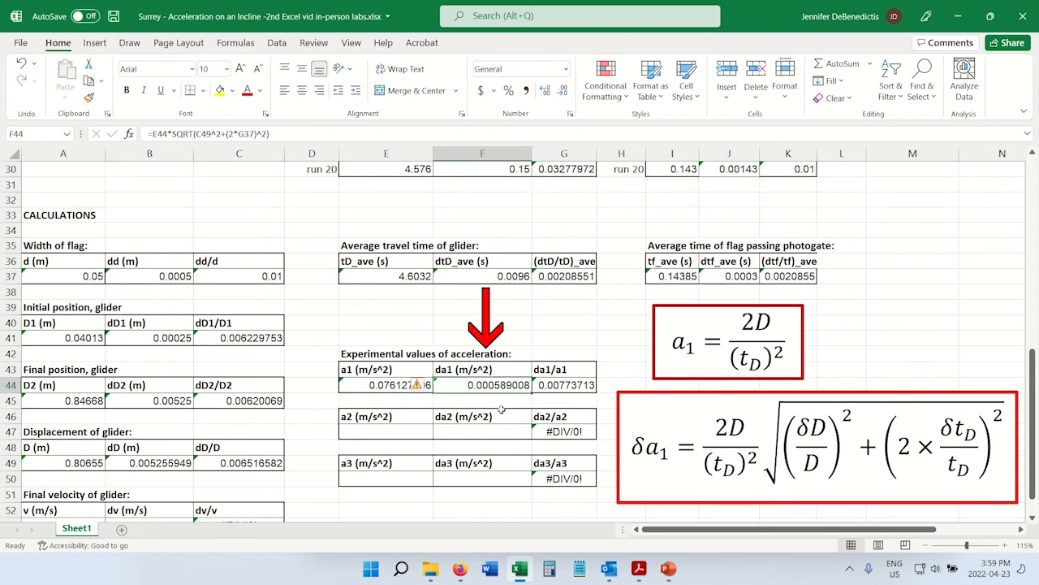
key(F2)
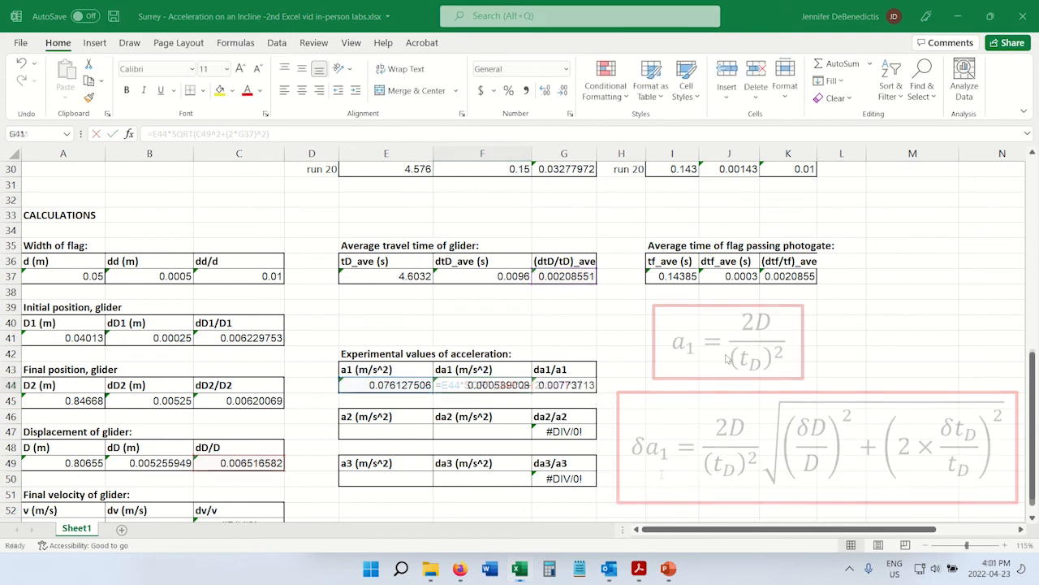
scroll(725, 357, down, 2)
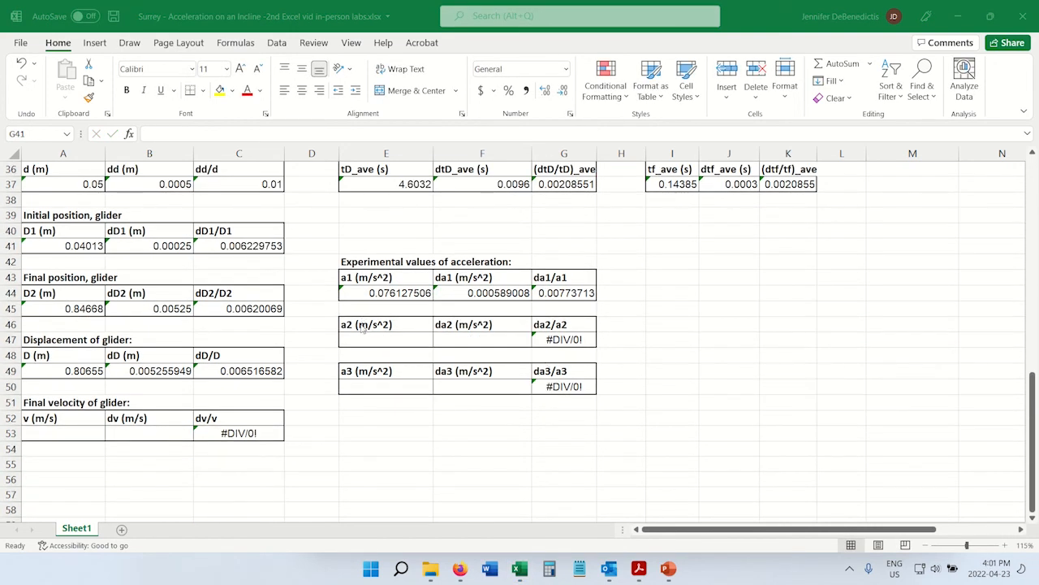
drag(365, 325, 471, 341)
drag(365, 371, 466, 379)
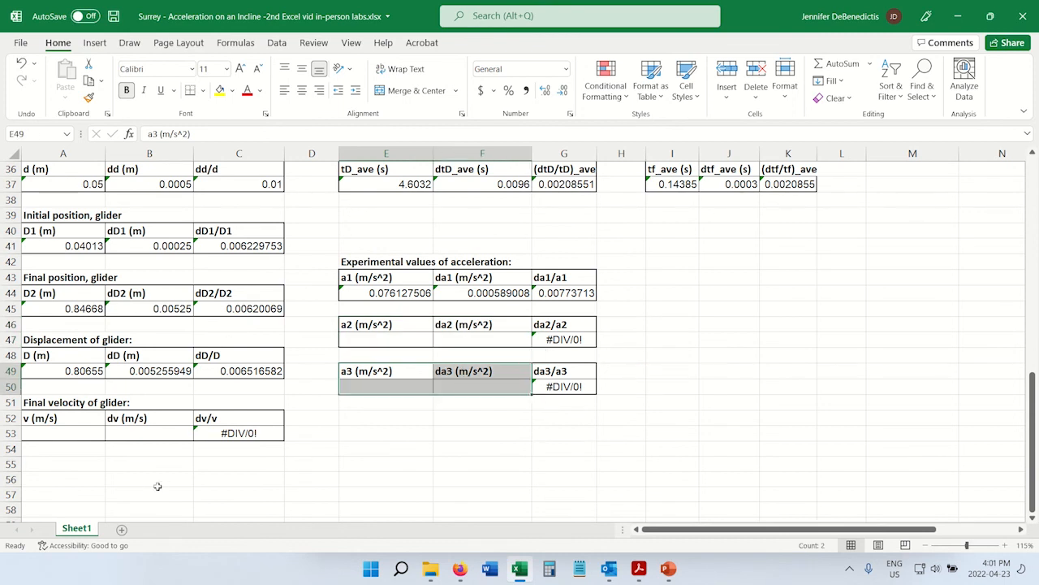
drag(53, 419, 159, 434)
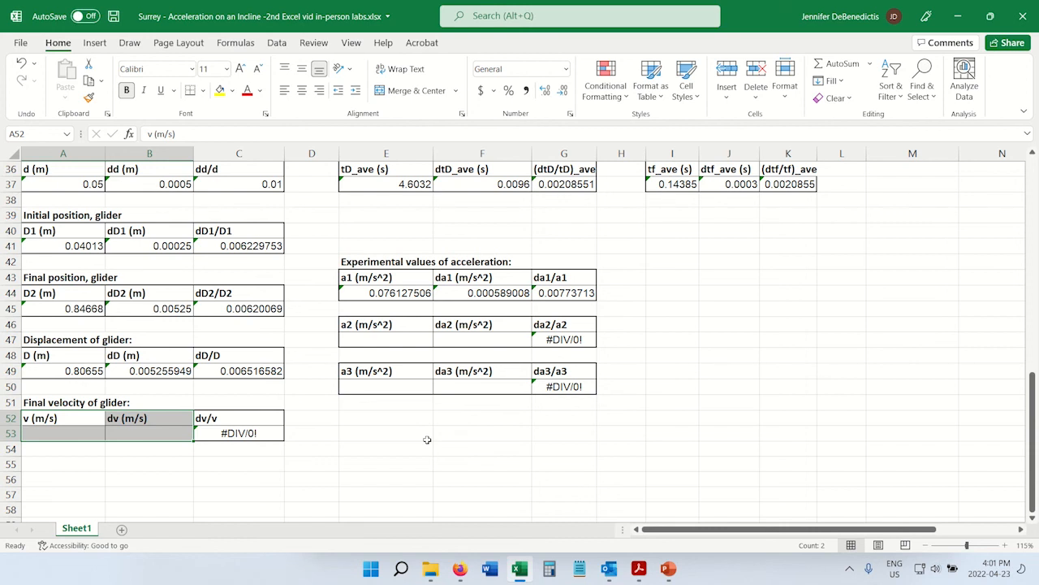
drag(385, 341, 446, 335)
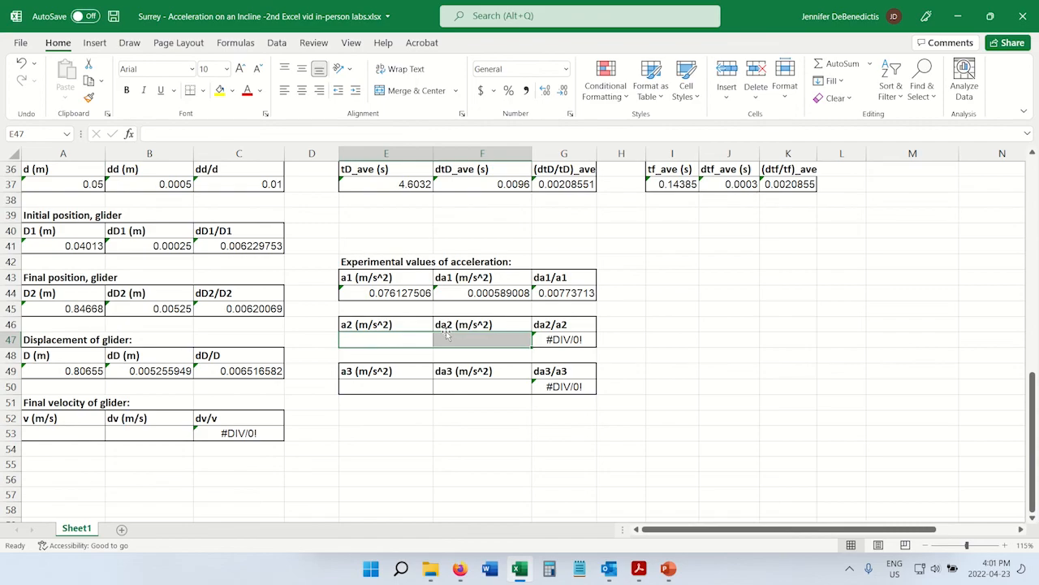